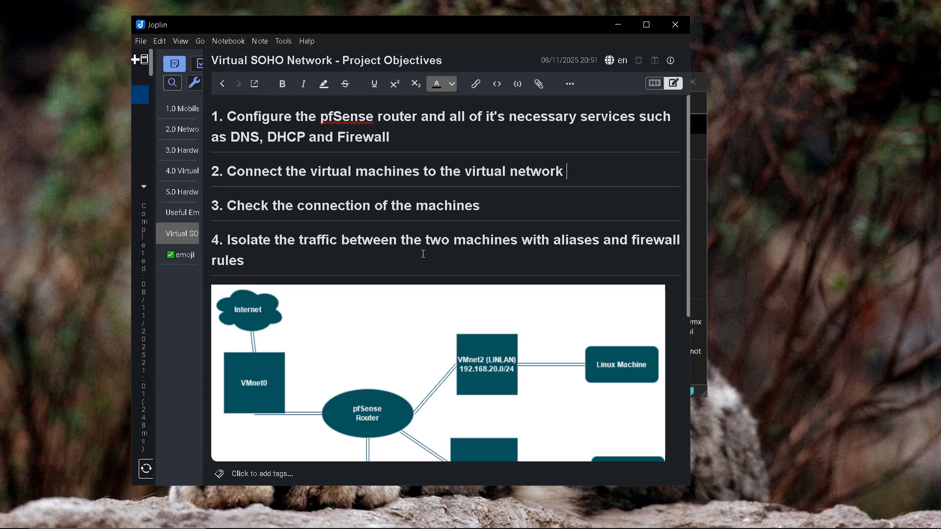
Step: Scroll the Project Objectives note down to the pfSense network diagram linking VMnet0–VMnet3
scroll(572, 208, down, 4)
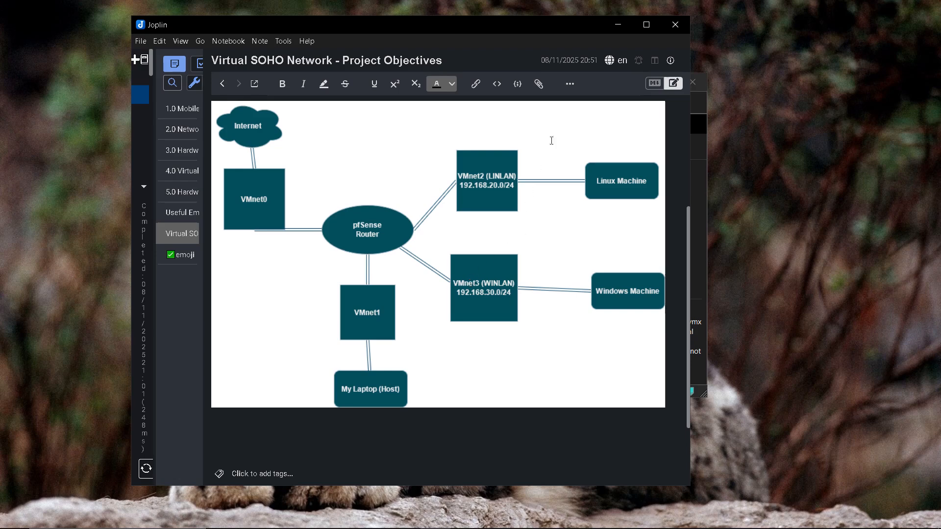
Step: Minimize Joplin and open the Virtual Network Editor with administrator settings unlocked
click(615, 25)
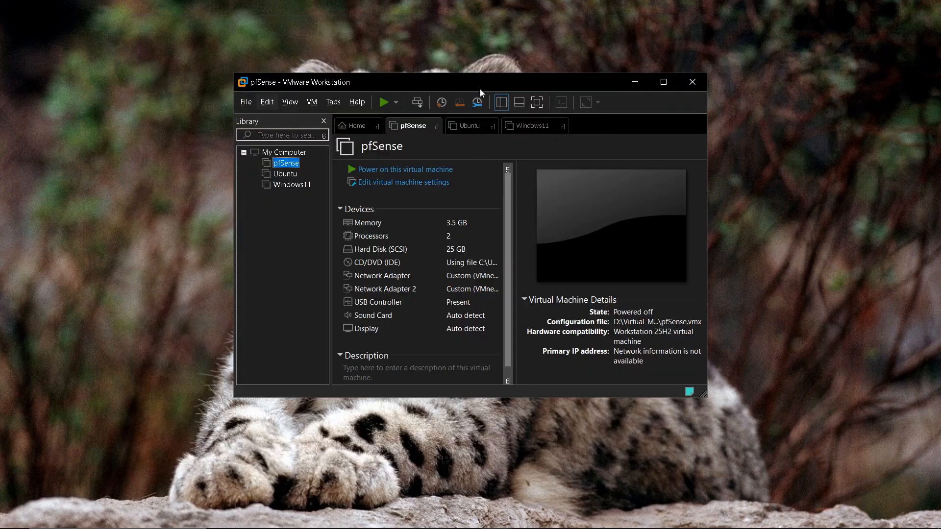
drag(452, 84, 450, 103)
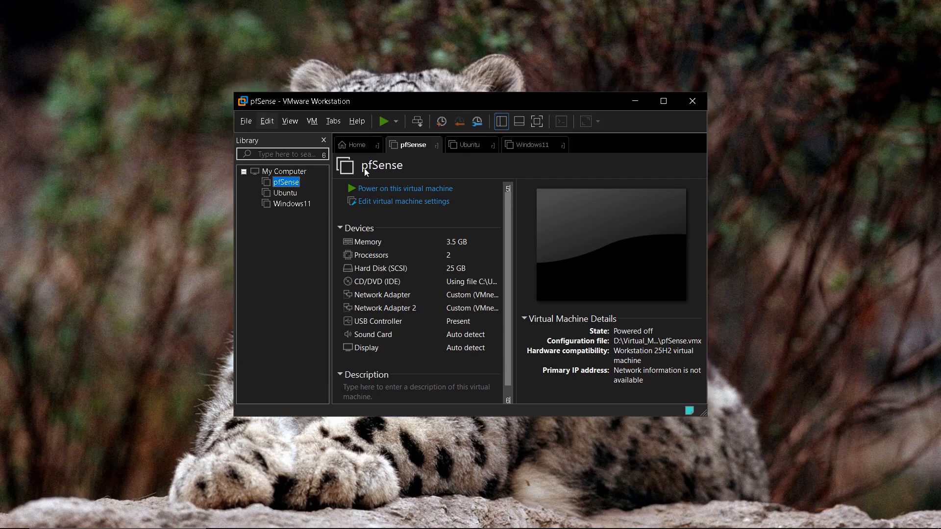
click(267, 121)
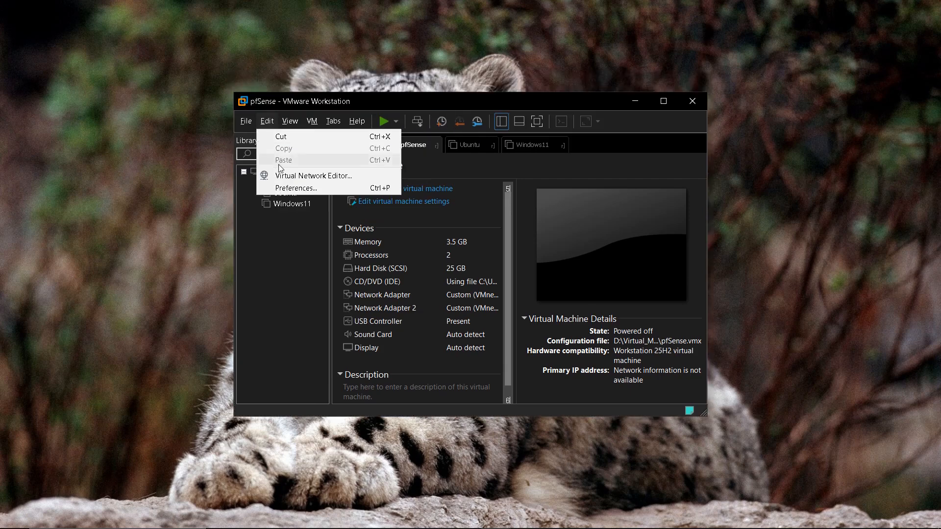
click(333, 176)
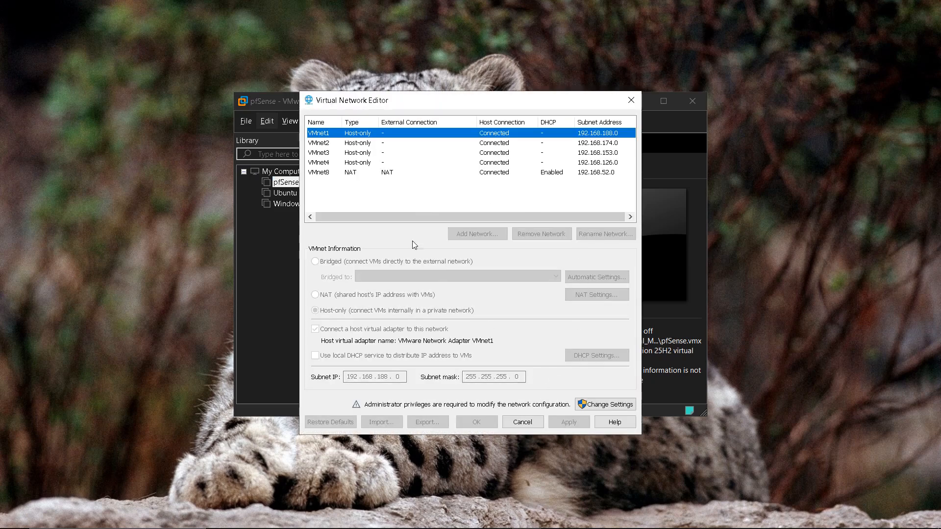
click(608, 405)
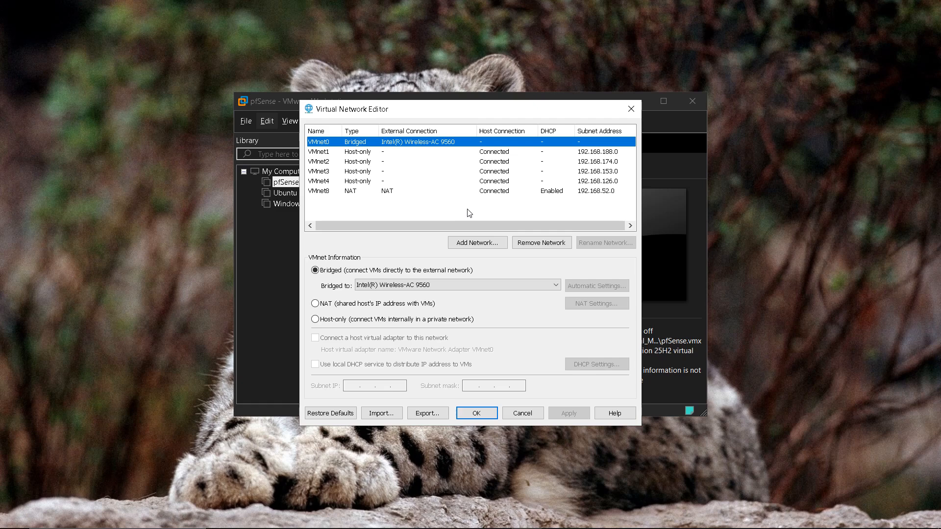
Step: Review the VMnet1, VMnet2 and VMnet3 host-only network settings, then close the editor
click(361, 155)
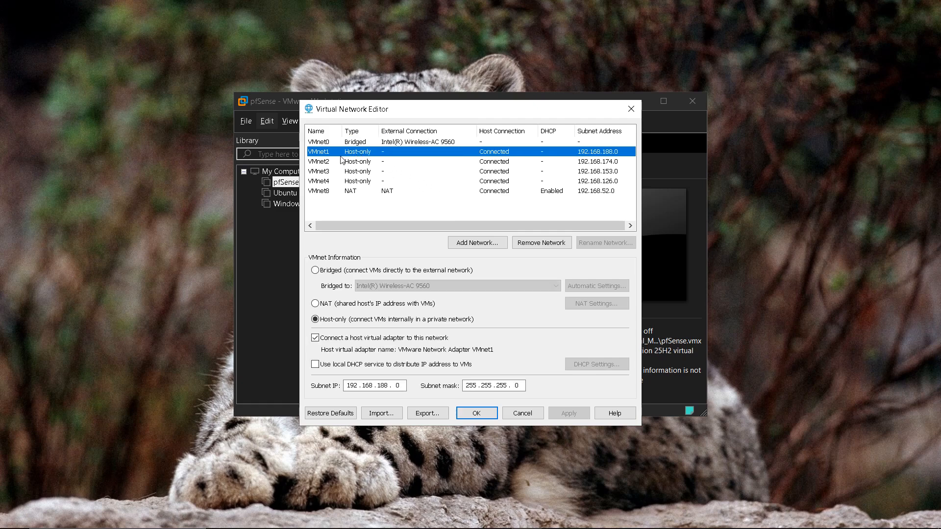
click(343, 162)
click(337, 172)
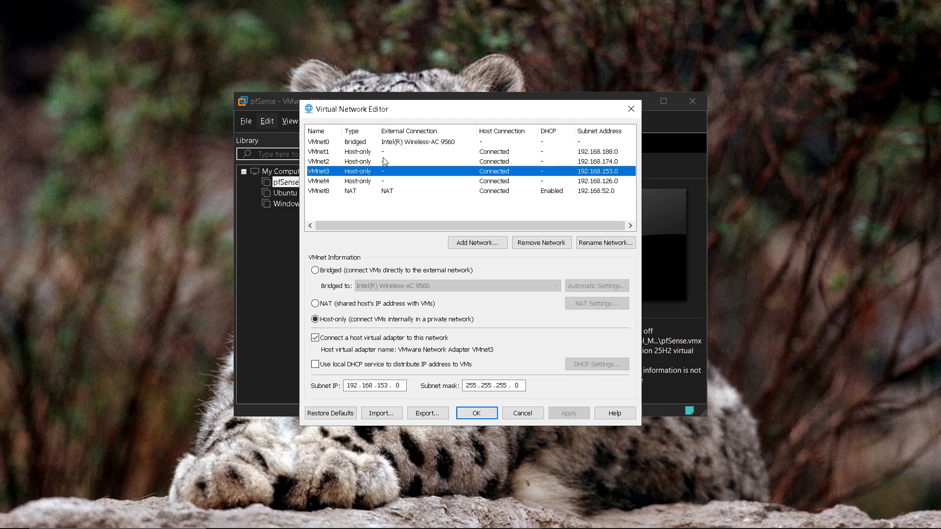
click(486, 413)
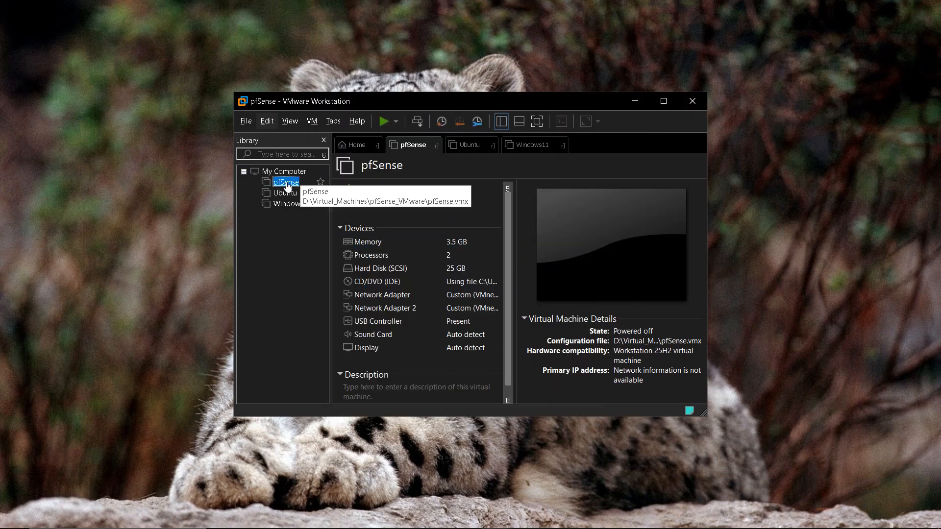
Step: Open the pfSense VM settings and review Network Adapter 1 (VMnet0) and Adapter 2 (VMnet1)
right_click(287, 186)
click(330, 382)
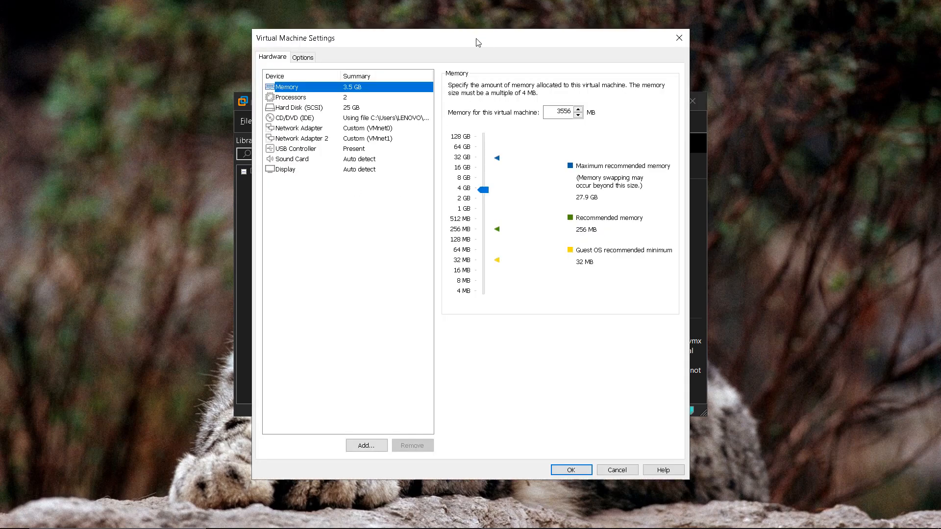
drag(478, 43, 679, 45)
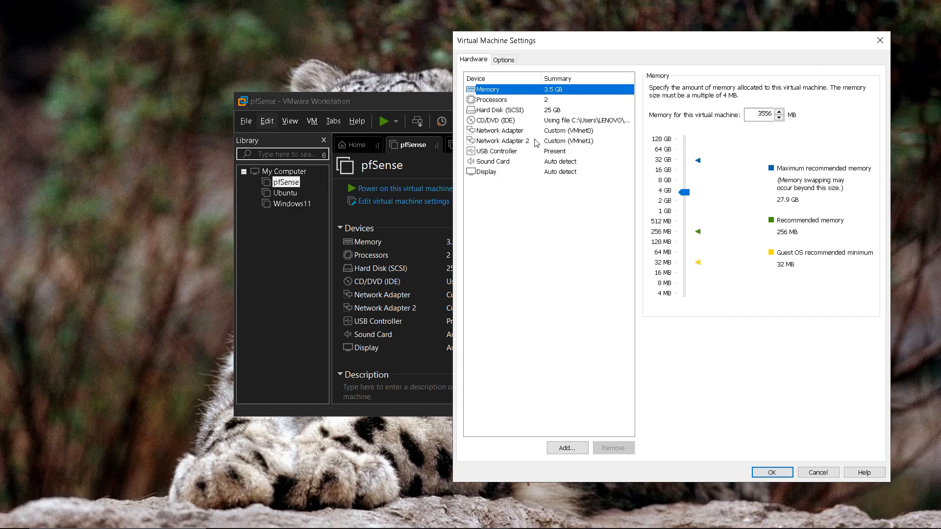
click(518, 142)
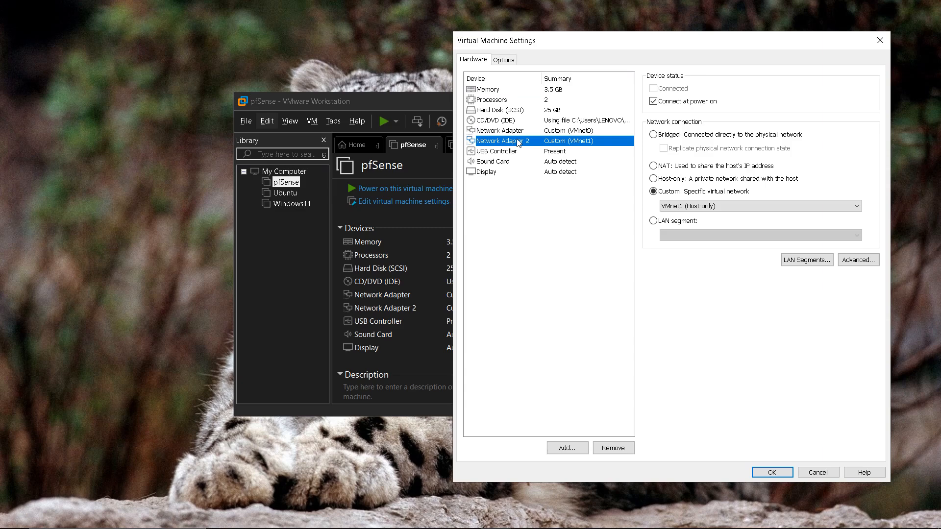
click(521, 132)
click(538, 143)
Step: Add a third network adapter to pfSense attached to custom VMnet2
click(575, 451)
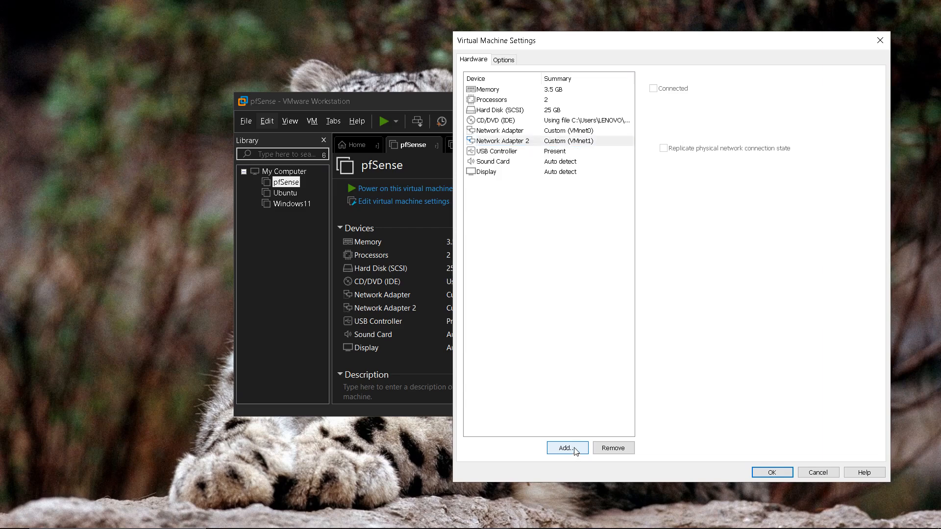
click(588, 238)
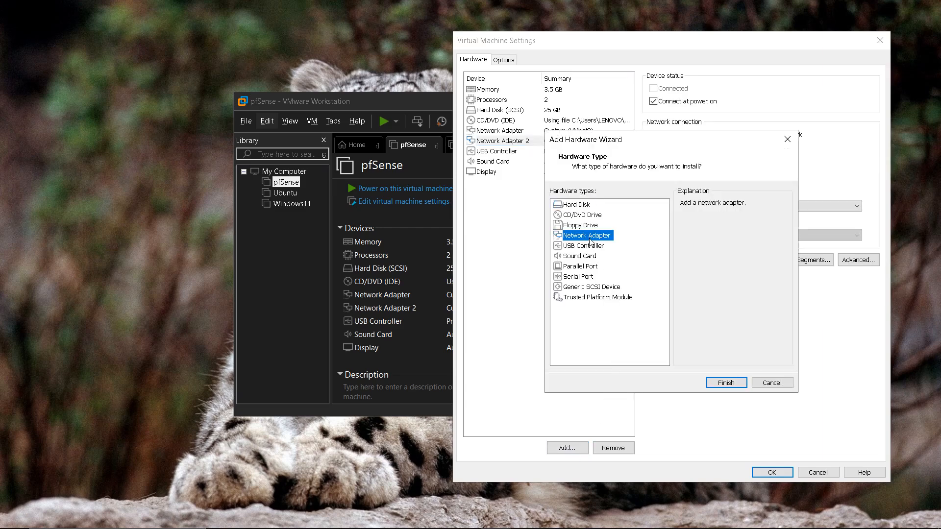
click(725, 383)
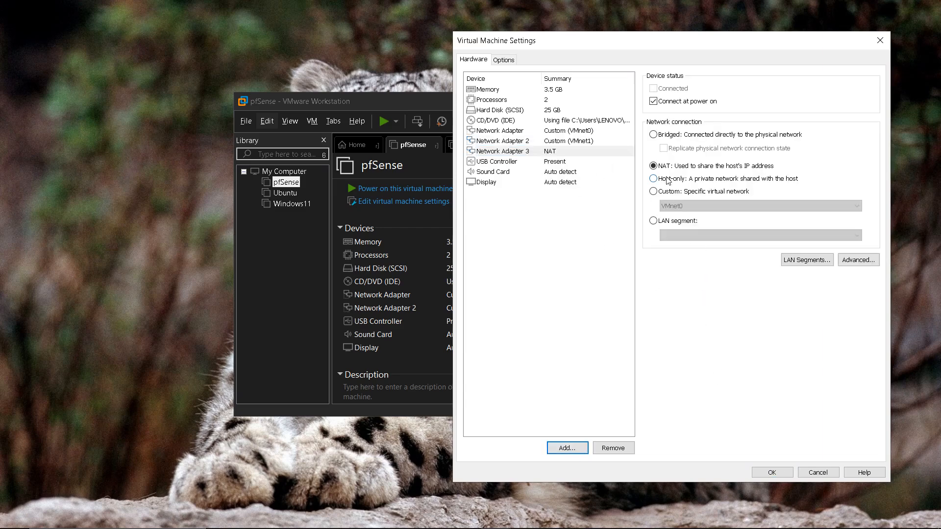
click(654, 192)
click(686, 206)
click(689, 232)
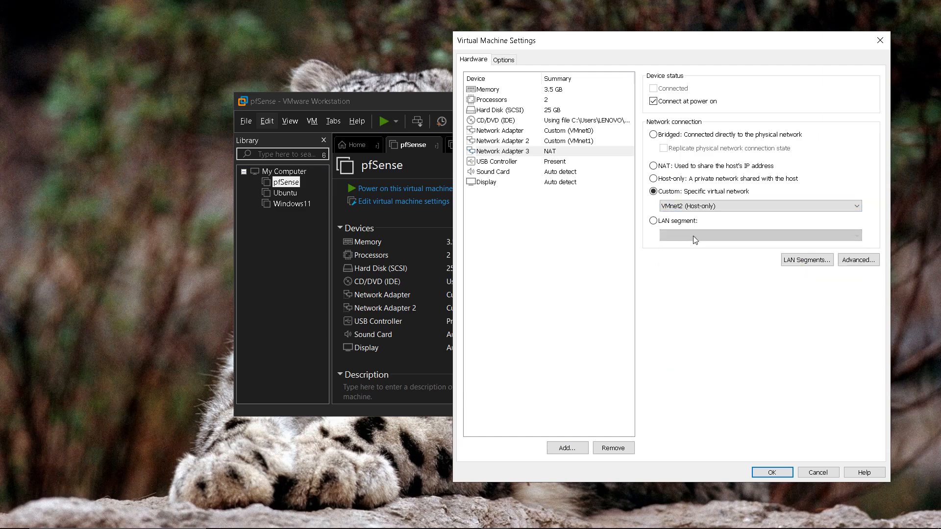
Step: Add a fourth network adapter on custom VMnet3 and apply the settings
click(567, 448)
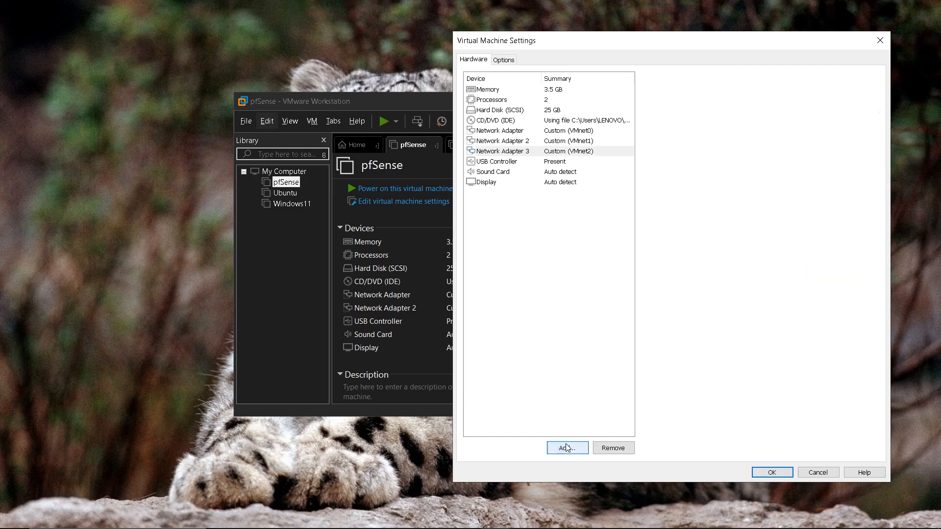
click(583, 236)
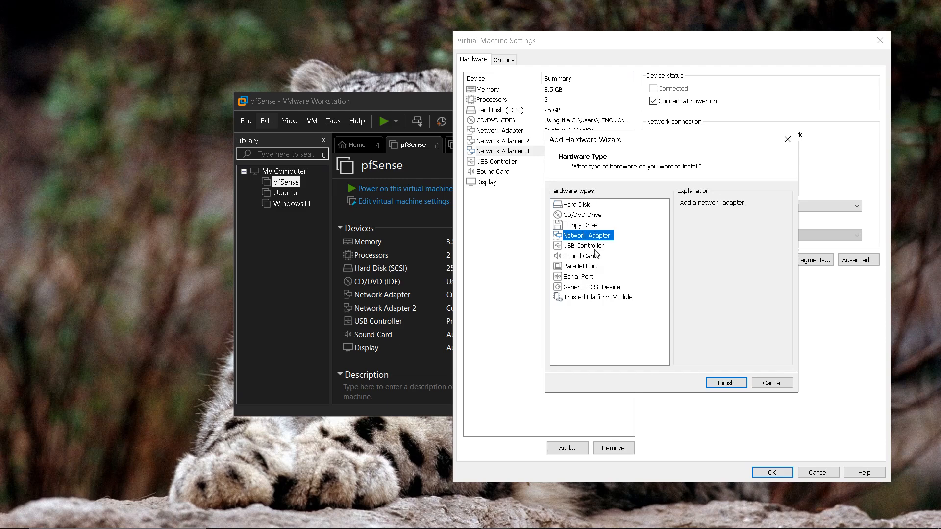
click(725, 382)
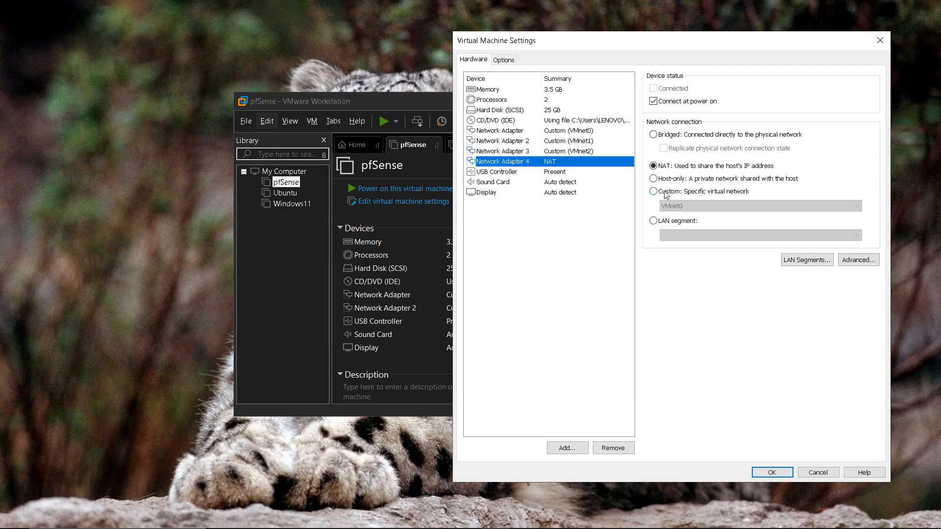
click(667, 191)
click(674, 206)
click(679, 240)
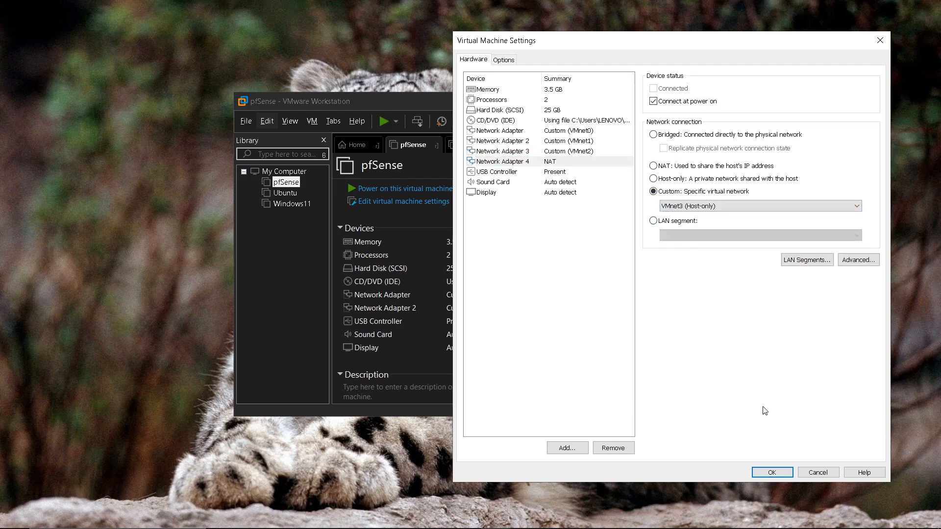
key(Return)
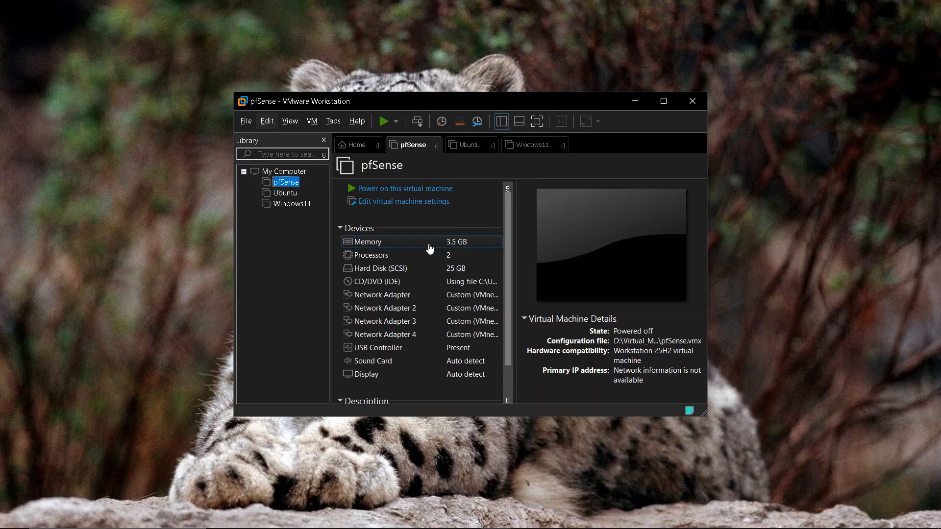
Step: Reopen the pfSense settings to verify all four adapters sit on VMnet0–VMnet3
right_click(282, 183)
click(325, 373)
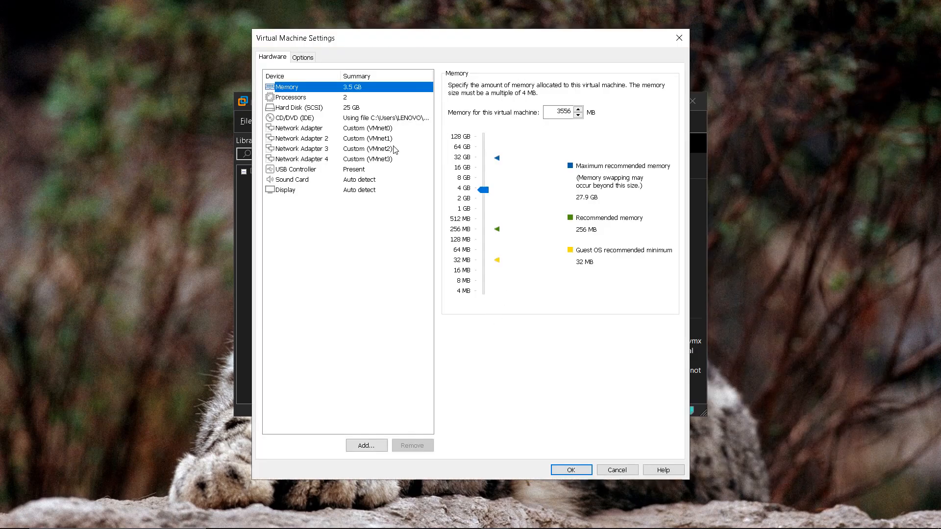
click(377, 129)
click(378, 138)
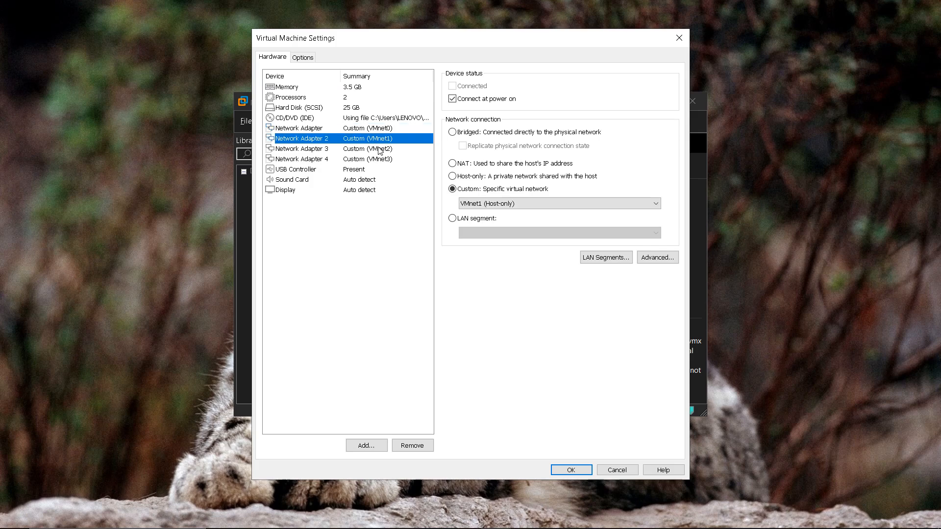
click(380, 149)
click(382, 160)
click(394, 129)
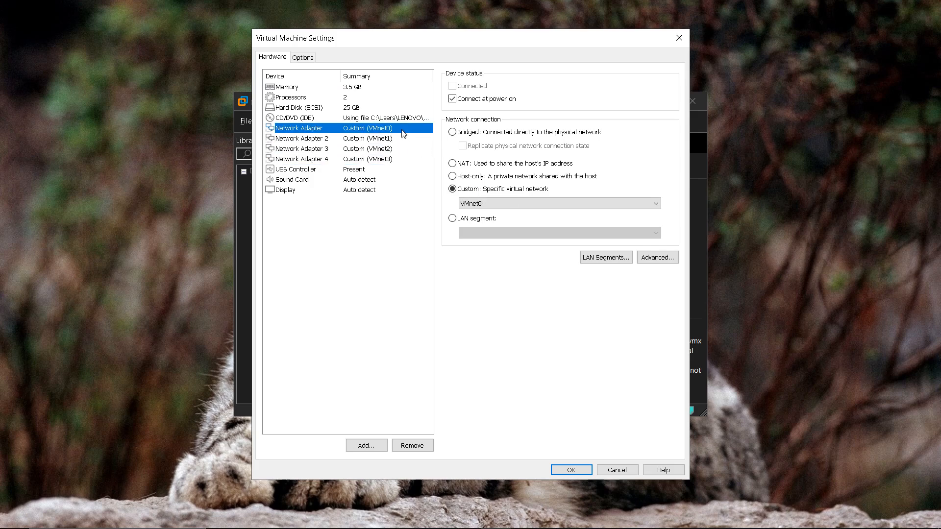
click(576, 470)
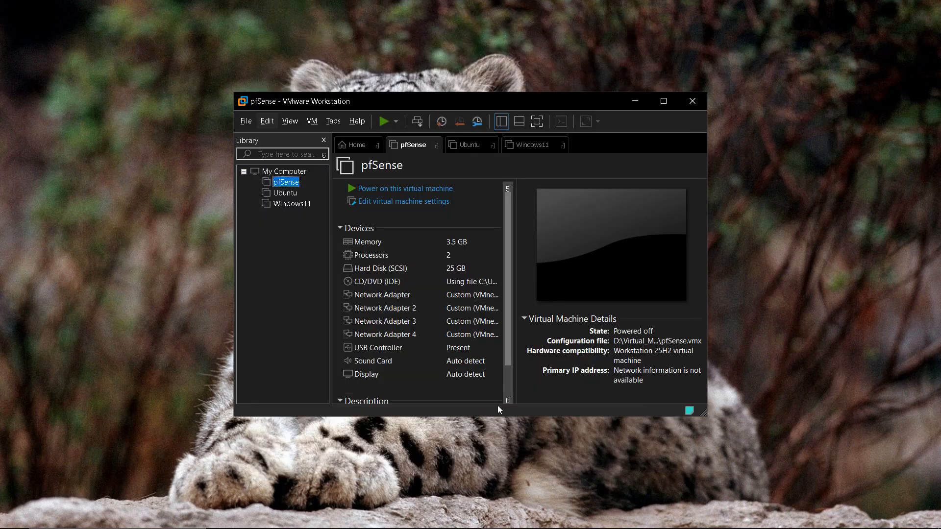
Step: Power on the pfSense VM and wait for its console menu showing WAN and LAN 192.168.1.1/24
click(383, 194)
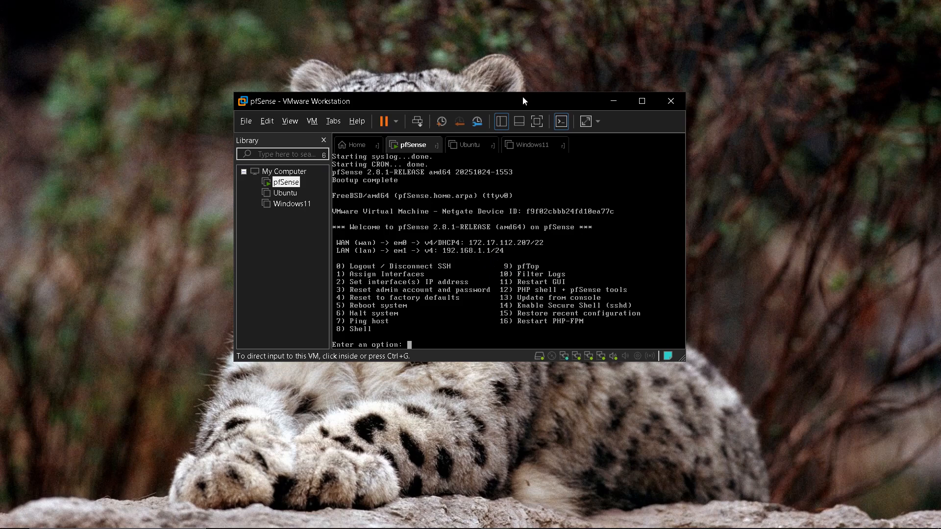
drag(527, 99, 604, 89)
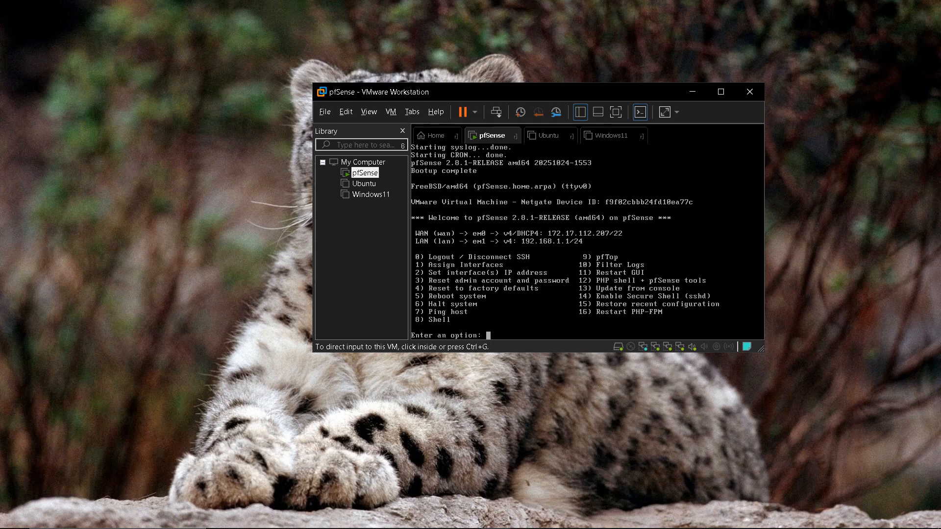
Step: Launch Firefox and arrange it beside the pfSense console
mouse_move(304, 520)
click(406, 520)
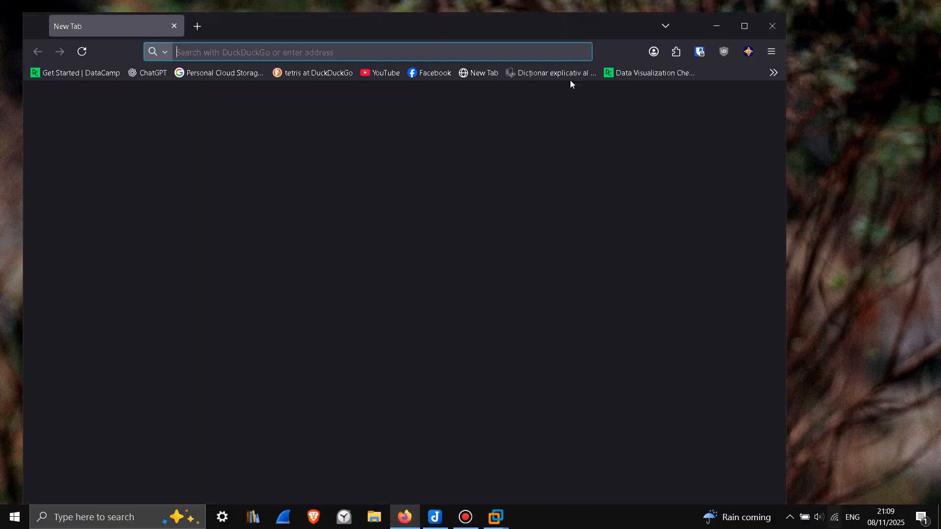
drag(785, 137, 570, 137)
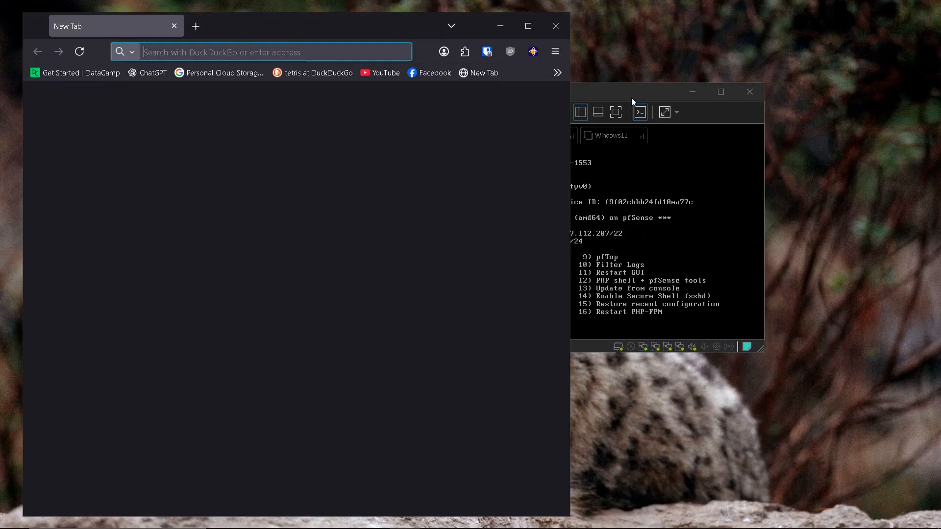
drag(632, 98, 721, 90)
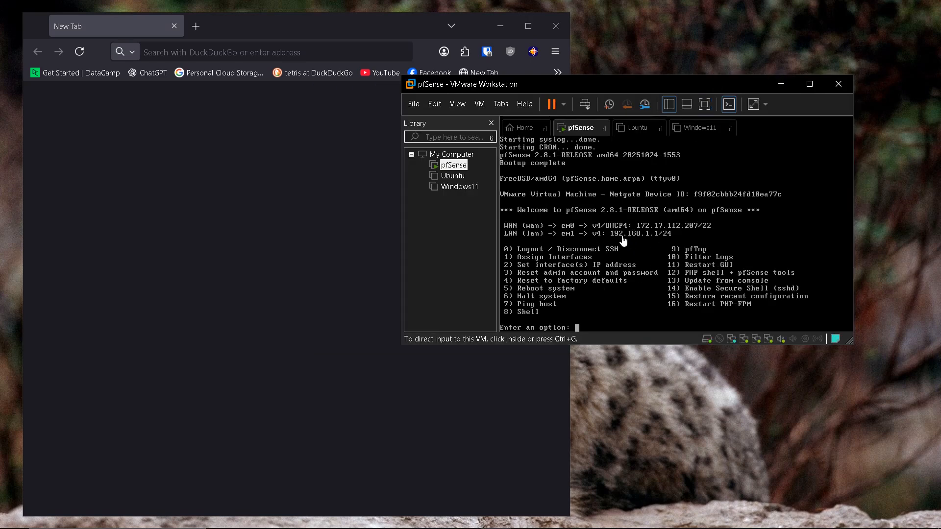
Step: Browse to 192.168.1.1 and accept the self-signed certificate warning
click(265, 52)
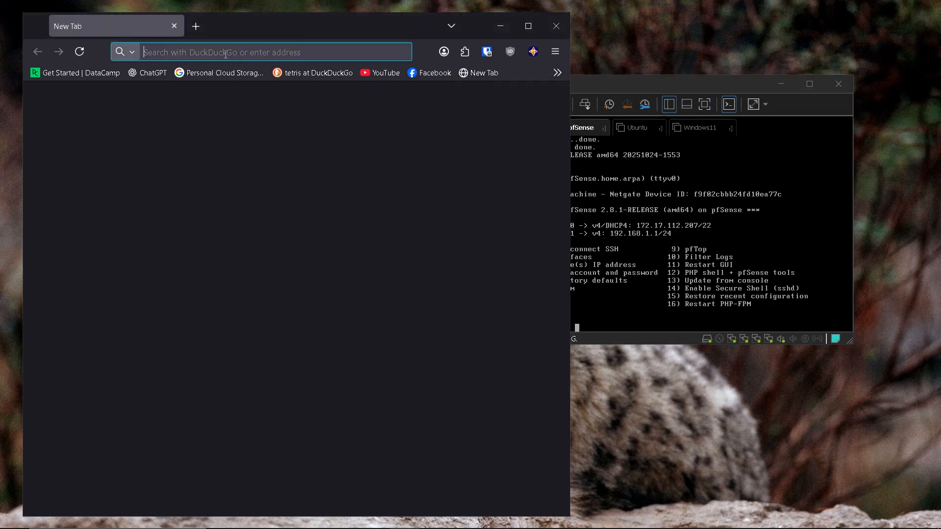
text(192.168)
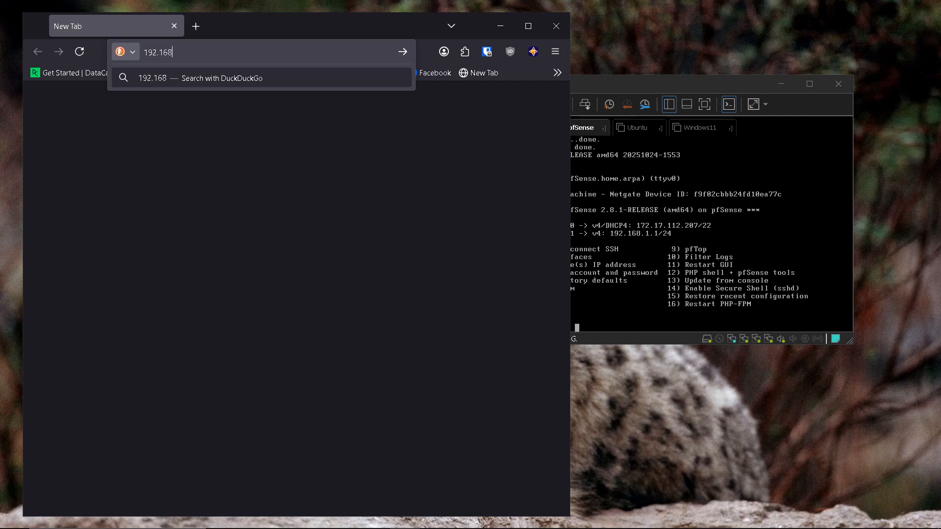
text(.1.1)
key(Return)
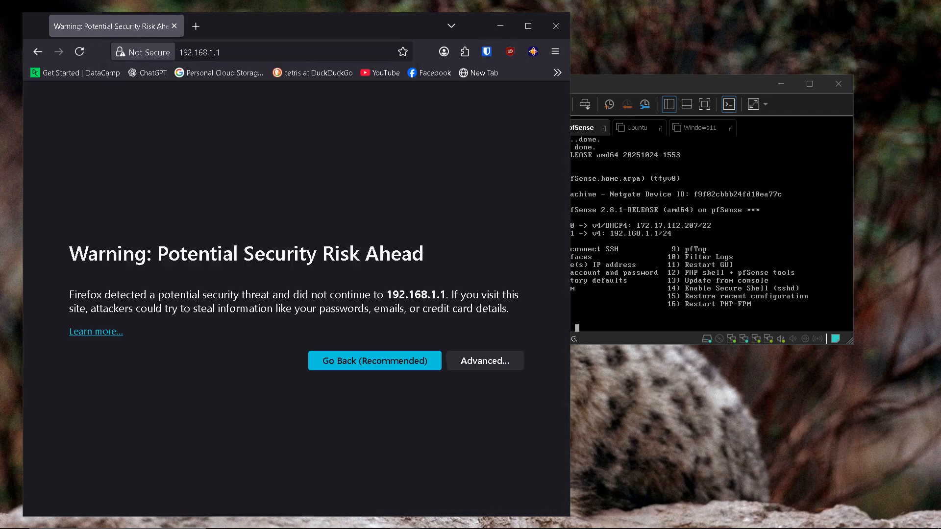
click(477, 362)
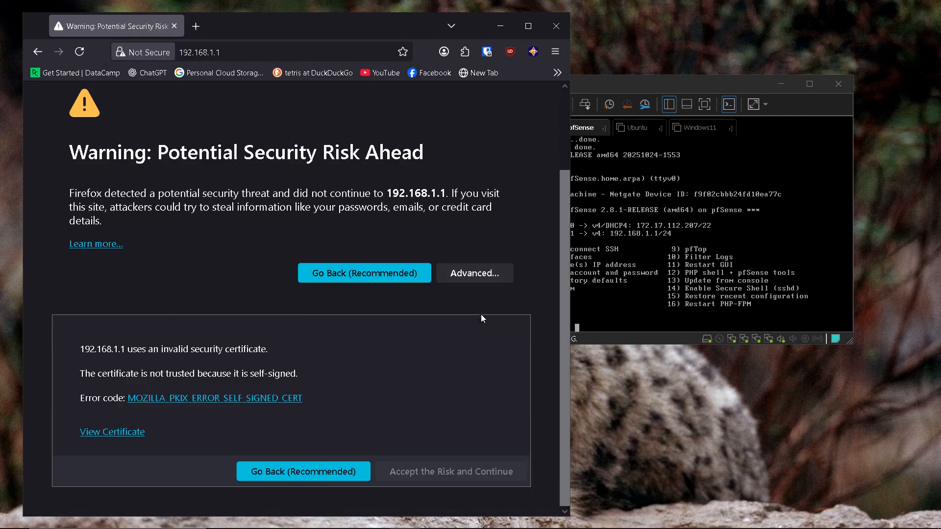
click(427, 476)
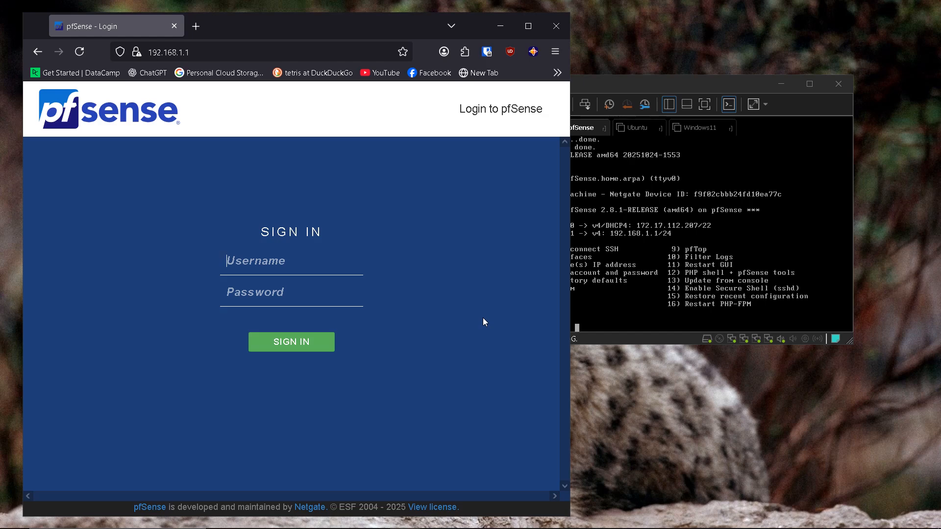
Step: Sign in to the pfSense web GUI as admin with the account password and dismiss the save-login prompt
text(adminpfse)
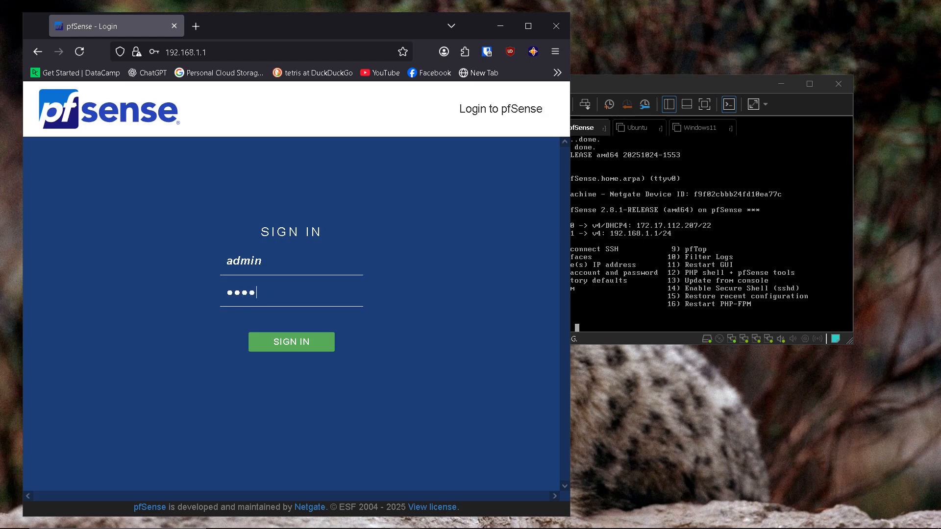
text(nse)
key(Return)
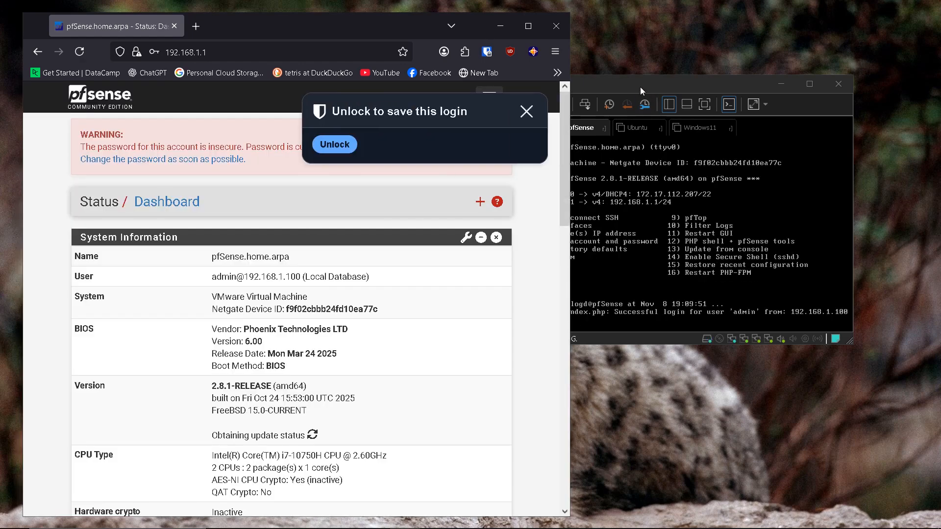
drag(640, 87, 667, 98)
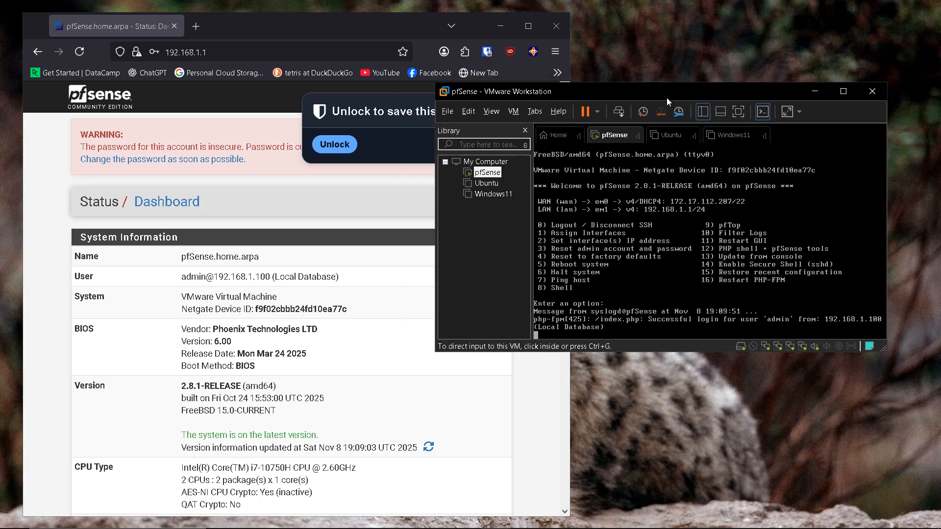
click(388, 149)
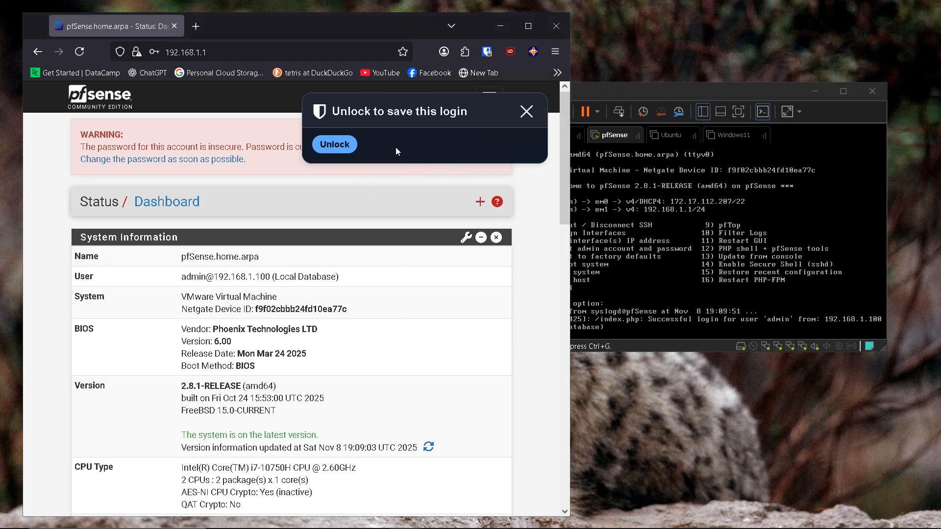
click(524, 115)
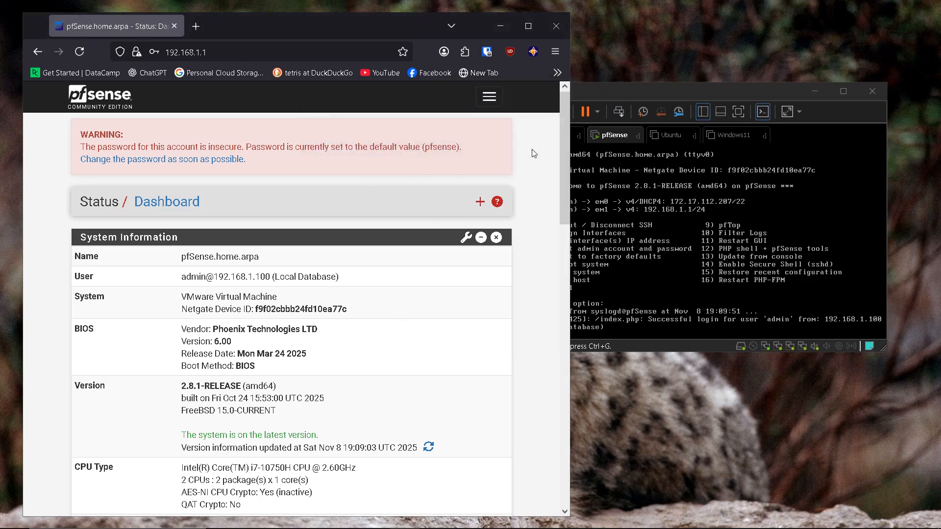
Step: Go to Interfaces > Assignments from the pfSense navigation menu
click(489, 98)
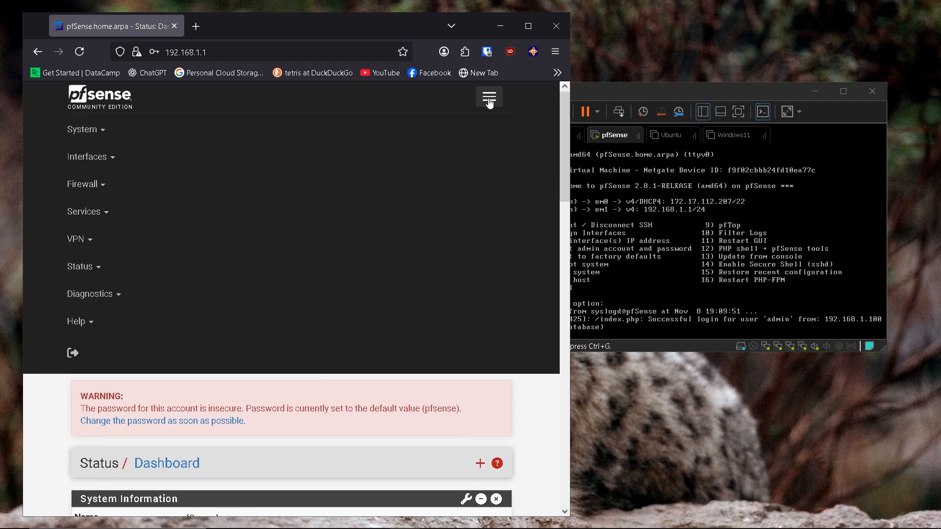
click(113, 160)
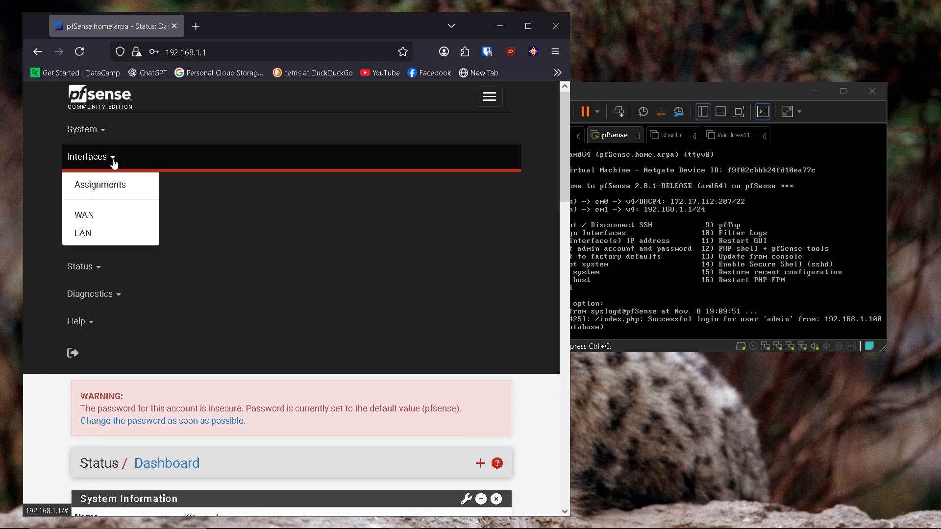
click(107, 189)
scroll(288, 245, down, 2)
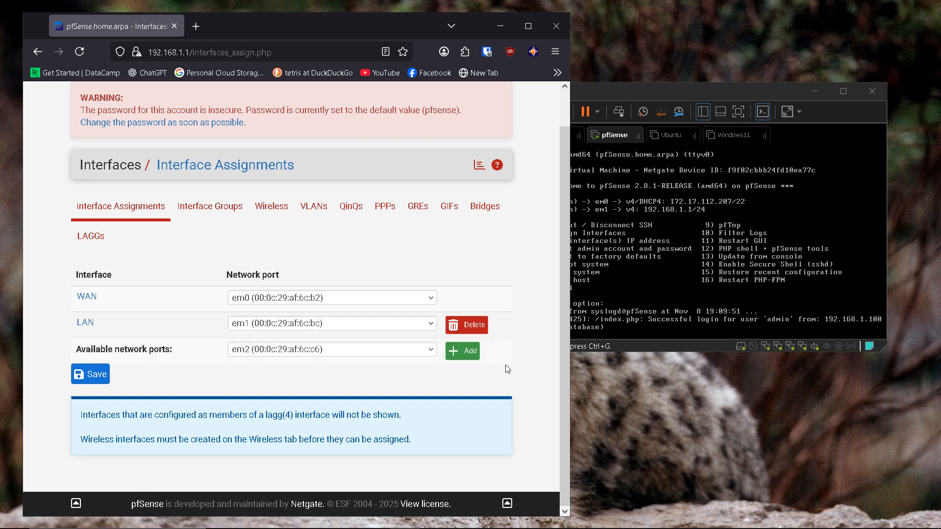
Step: Add em2 as OPT1 and em3 as OPT2 on the Interface Assignments page
click(456, 357)
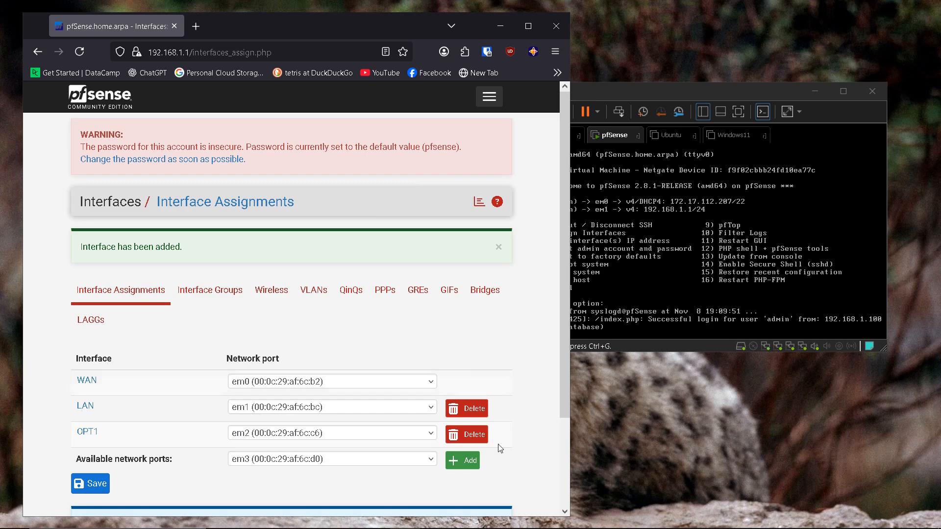
click(461, 461)
scroll(389, 405, down, 2)
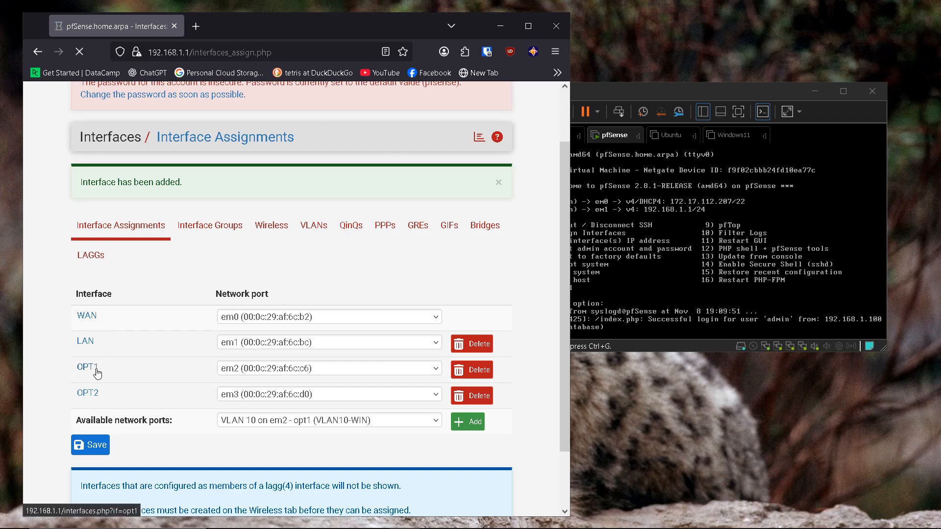
Step: Enable the OPT1 interface and change its description to LINLAN
click(93, 368)
double_click(177, 290)
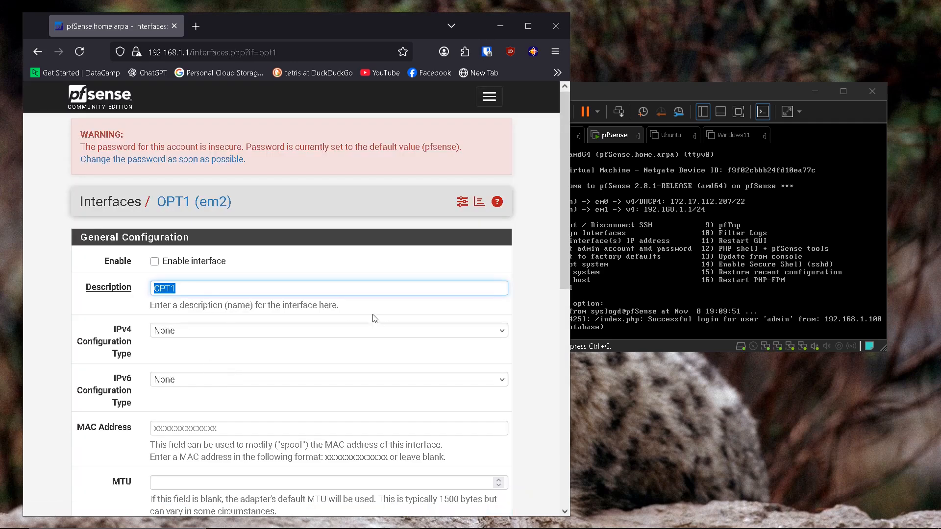
click(155, 262)
double_click(196, 287)
key(BackSpace)
text(LINLAN)
scroll(183, 328, down, 2)
Step: Set OPT1 to Static IPv4 at 192.168.20.1/24 and bring up the Joplin diagram
click(194, 270)
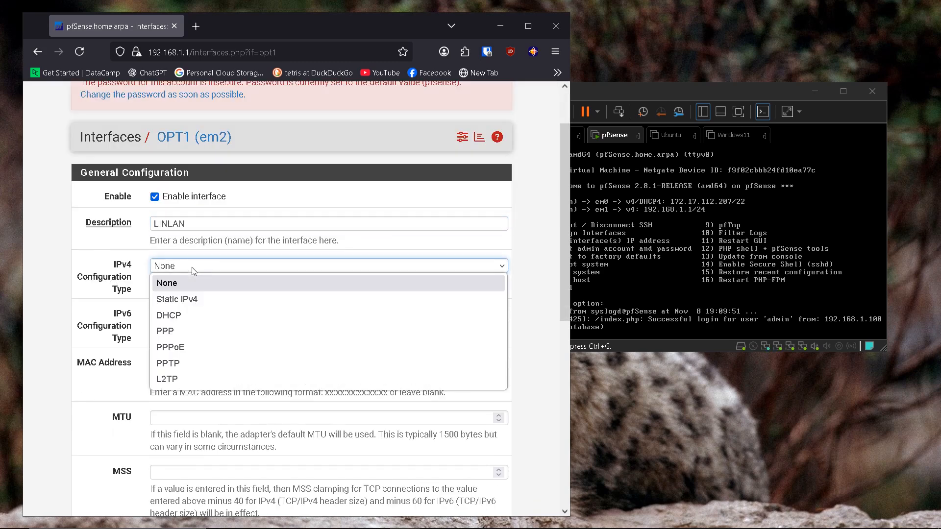
click(191, 300)
scroll(230, 277, down, 4)
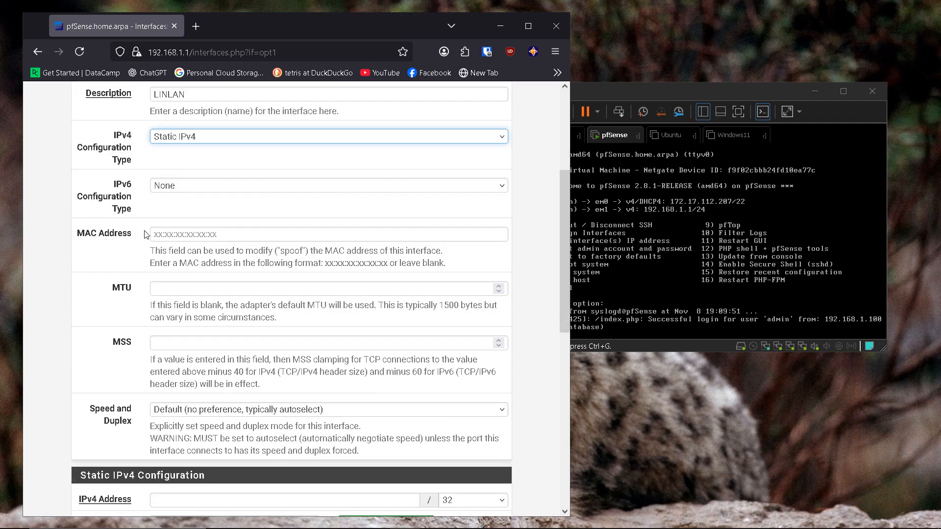
scroll(170, 203, down, 4)
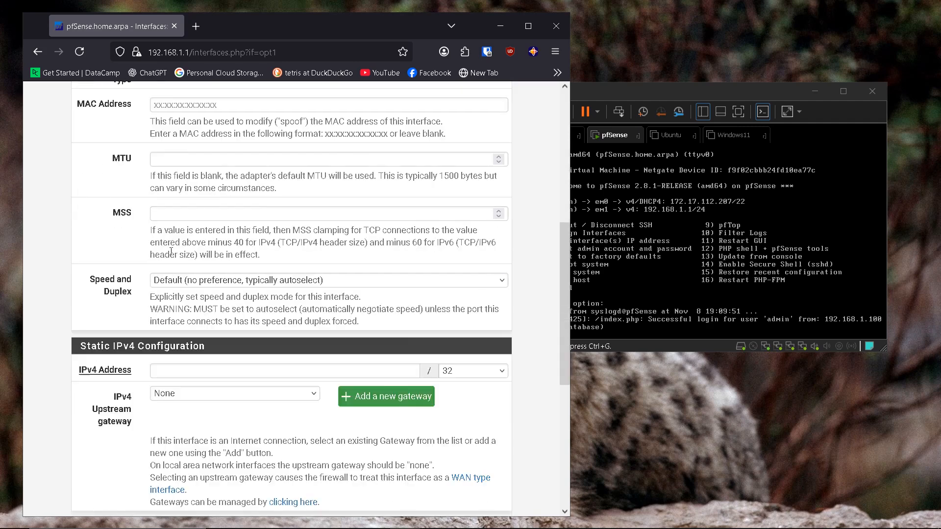
scroll(171, 251, down, 2)
click(184, 307)
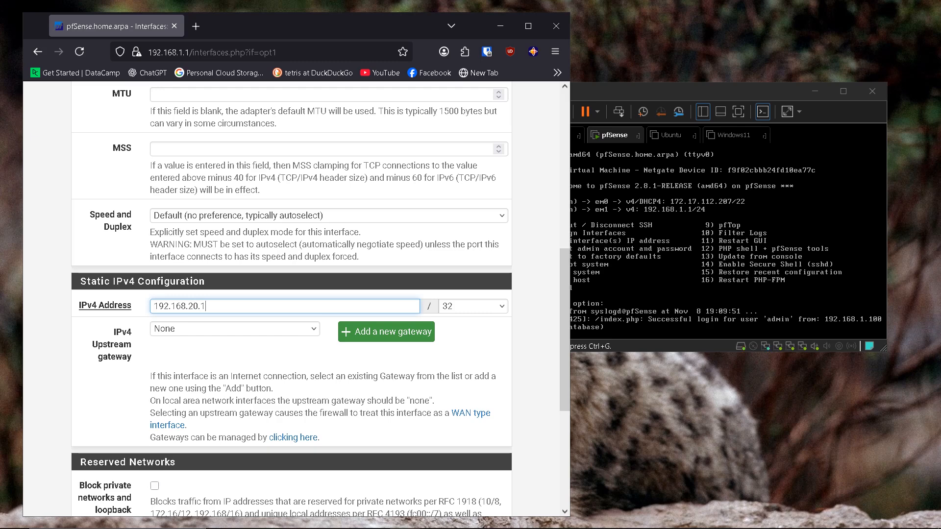
click(497, 308)
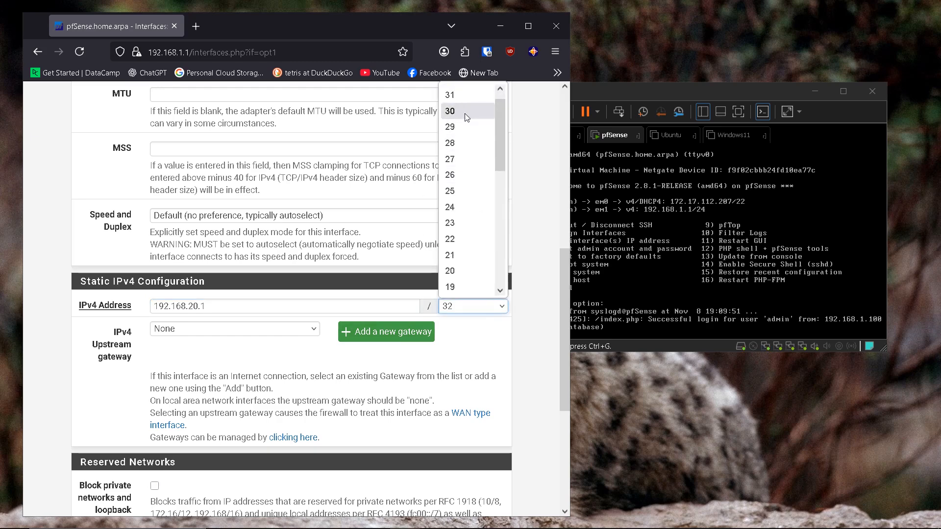
click(462, 207)
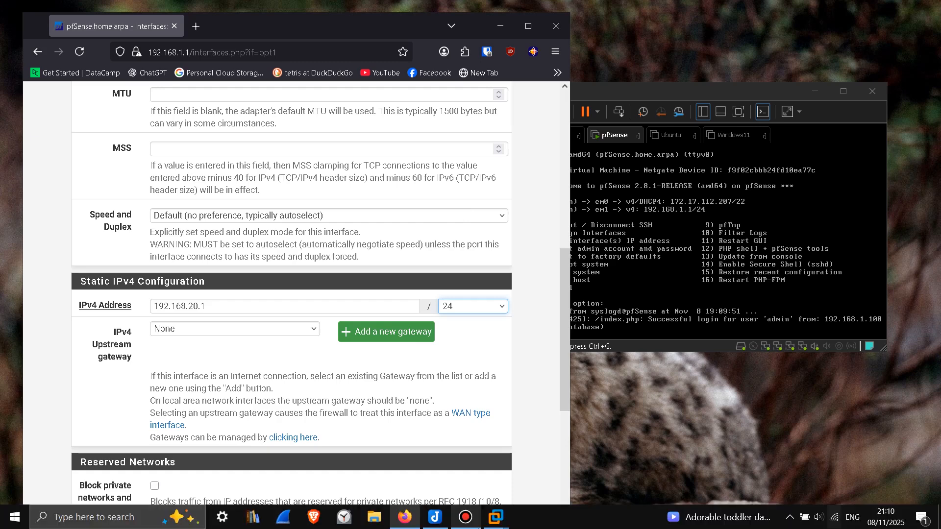
click(435, 517)
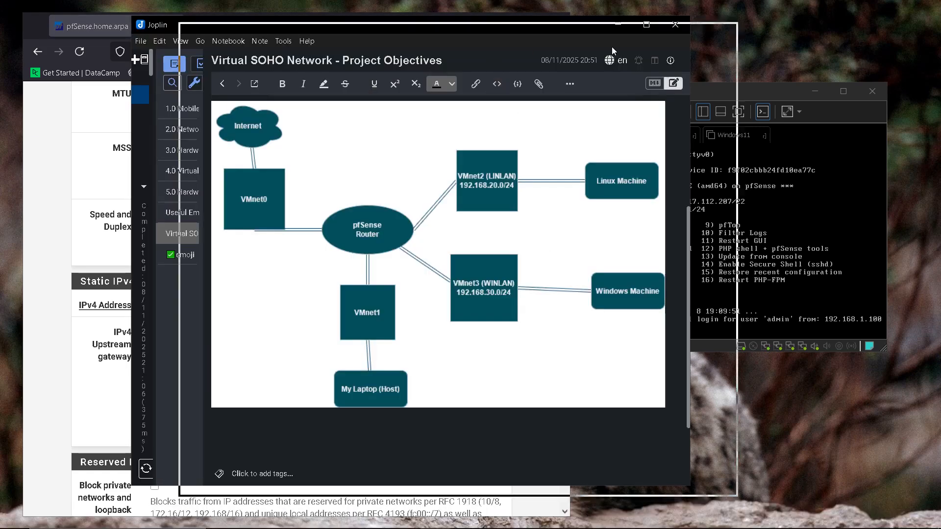
Step: Move the Joplin diagram right so VMnet2's 192.168.20.0/24 sits beside the OPT1 form
drag(612, 46, 749, 48)
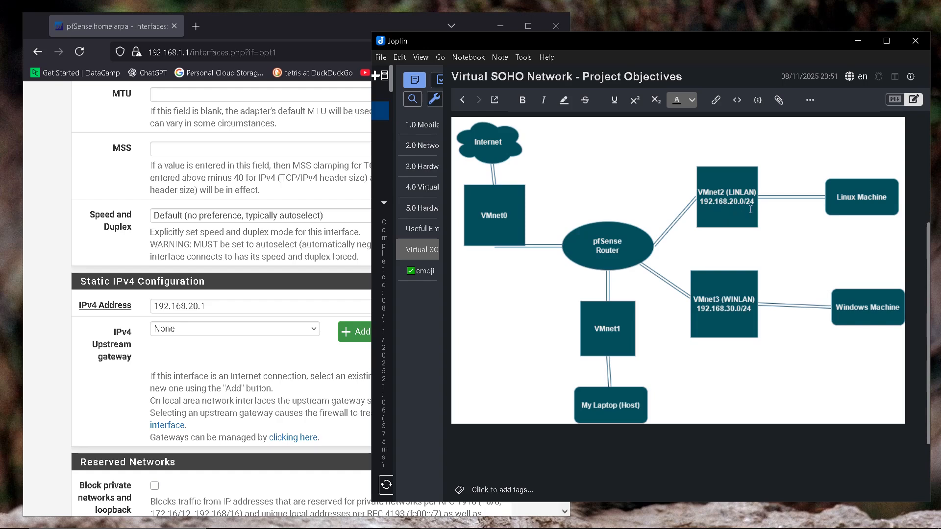
Step: Keep LINLAN's IPv4 address at 192.168.20.1, then save and apply the interface settings
click(216, 307)
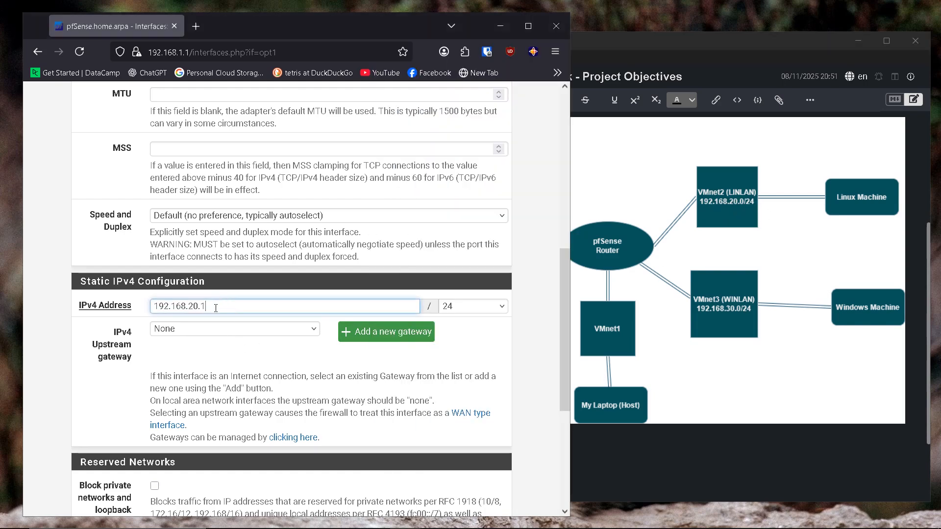
key(ctrl+a)
click(251, 307)
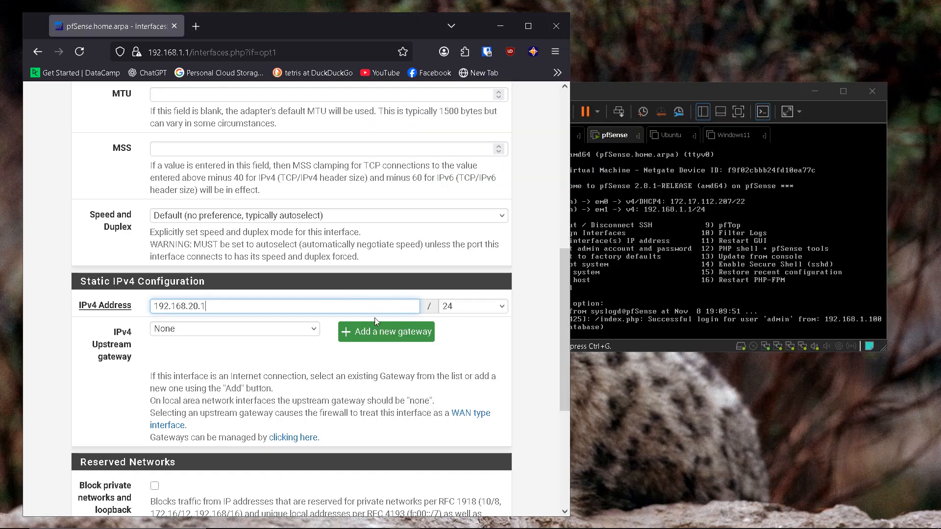
scroll(380, 329, down, 3)
click(174, 451)
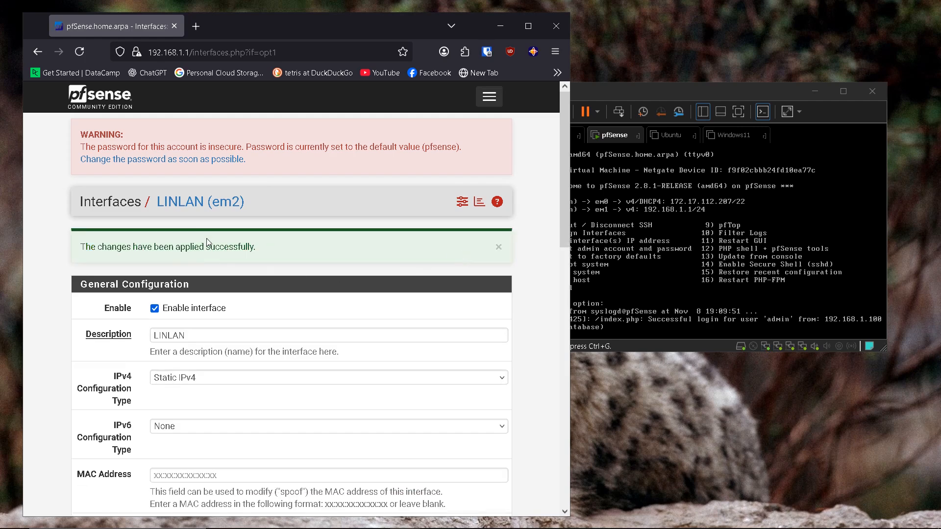
click(489, 97)
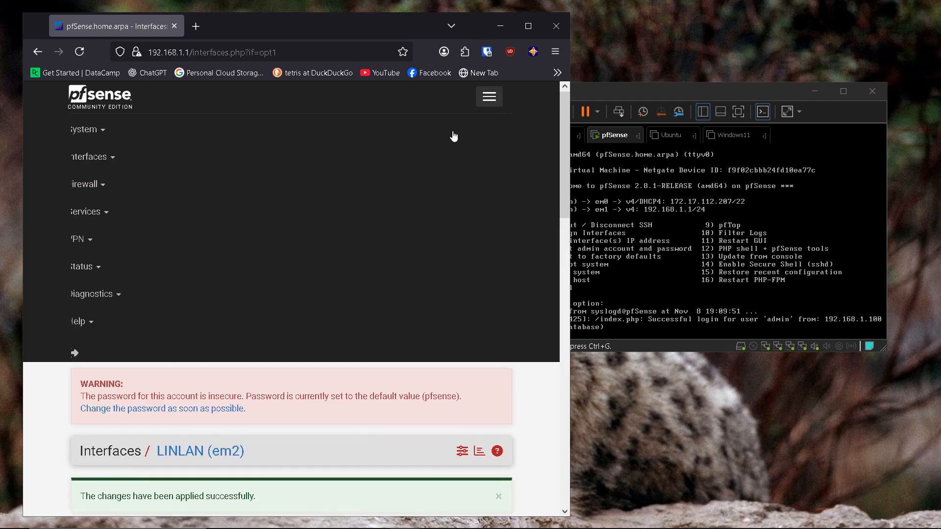
click(489, 101)
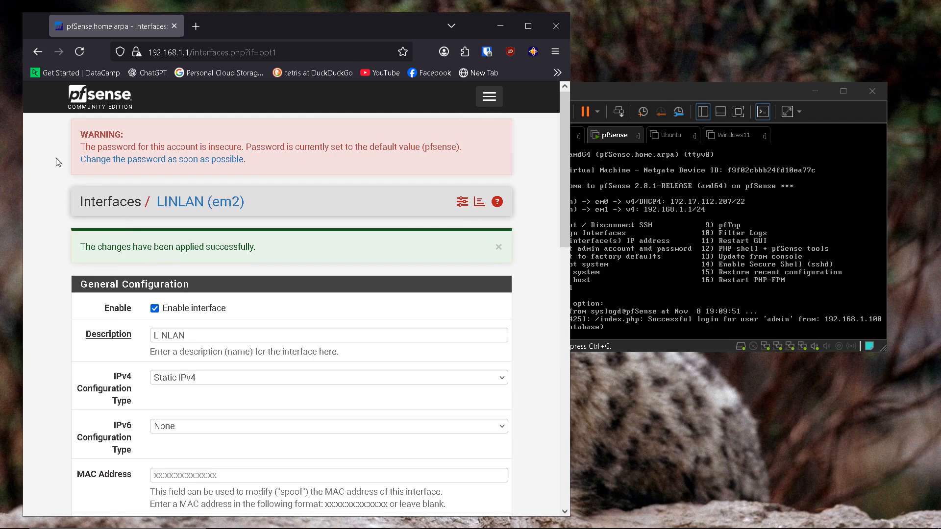
click(489, 101)
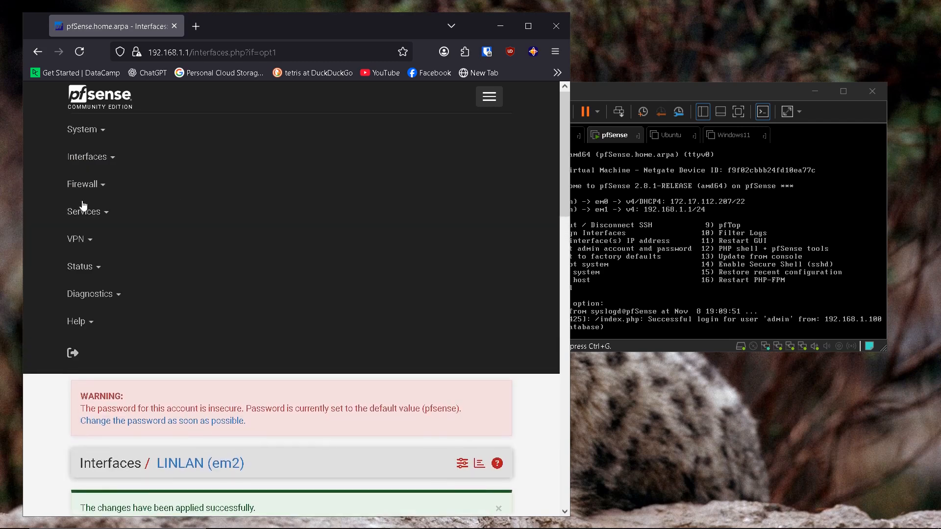
Step: Enable the OPT2 interface, rename it WINLAN, and set IPv4 configuration to Static
click(113, 162)
click(89, 270)
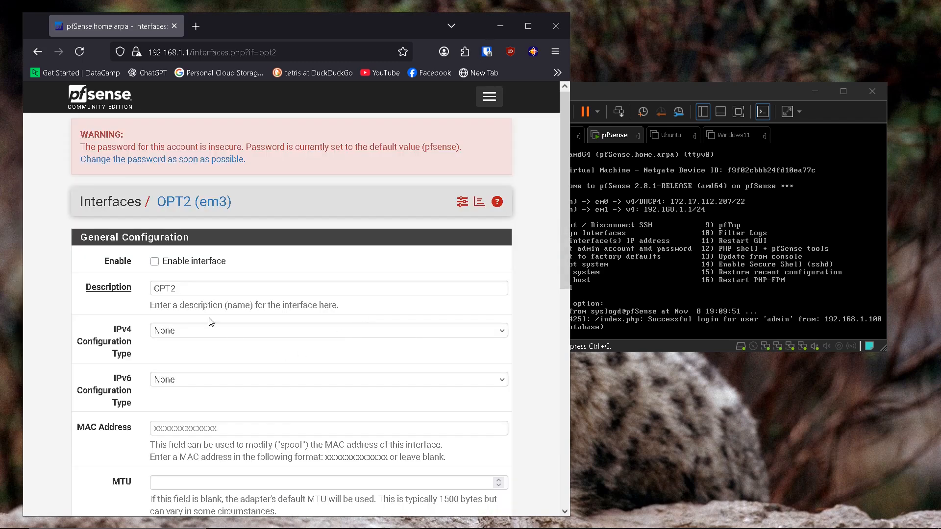
click(154, 261)
key(Tab)
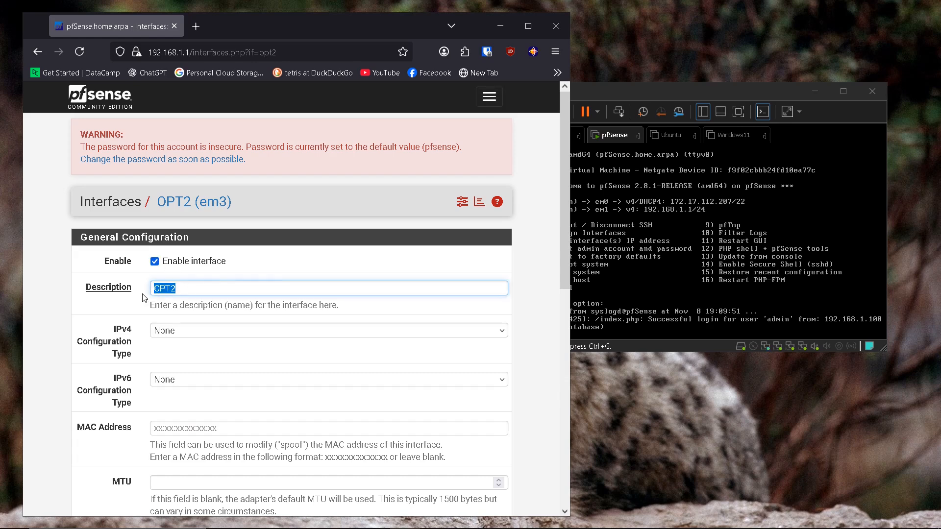
key(BackSpace)
scroll(196, 269, down, 2)
click(195, 269)
click(326, 299)
Step: Give WINLAN the static address 192.168.30.1 with a /24 prefix
scroll(326, 301, down, 3)
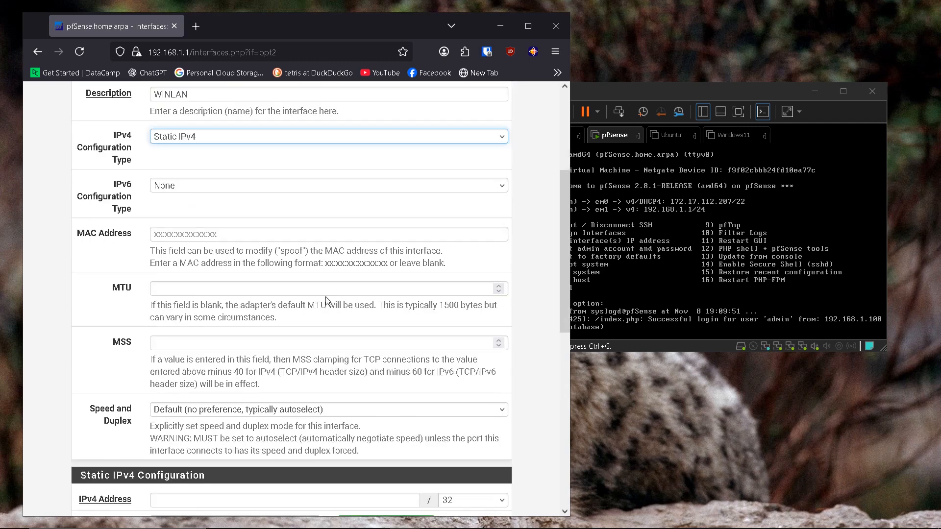
scroll(189, 321, down, 3)
click(182, 307)
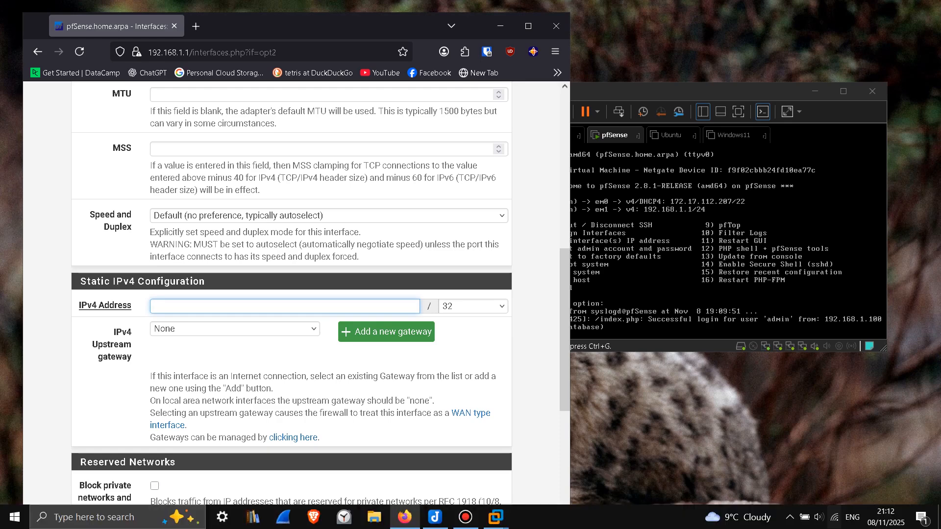
click(436, 517)
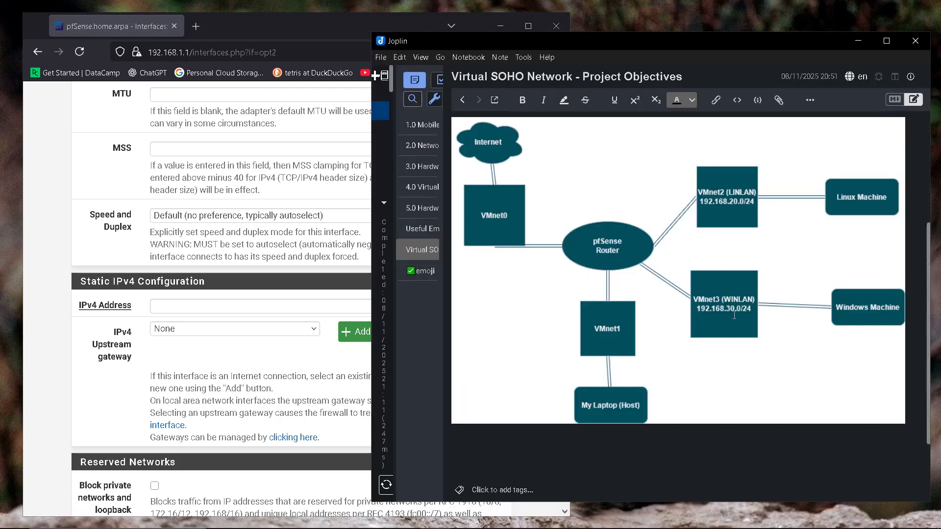
click(259, 308)
click(471, 306)
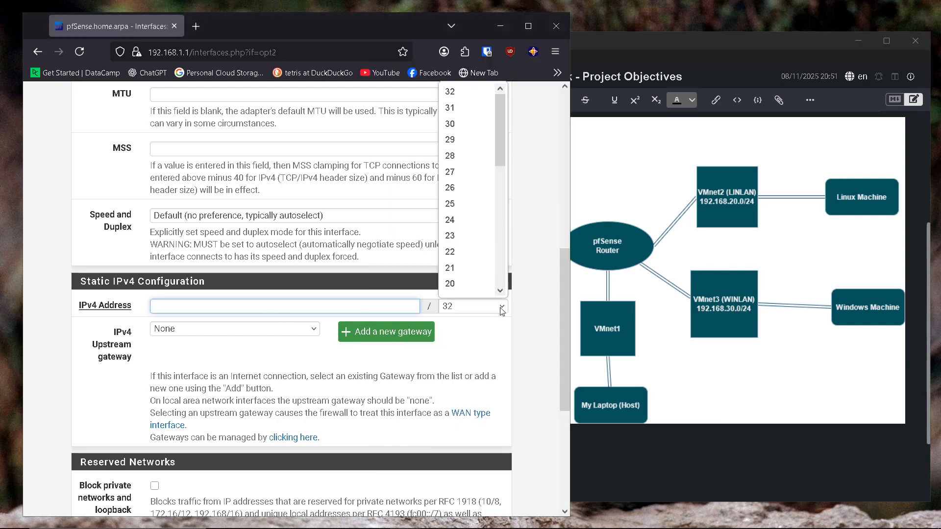
click(457, 222)
click(256, 310)
text(192.168.30.1)
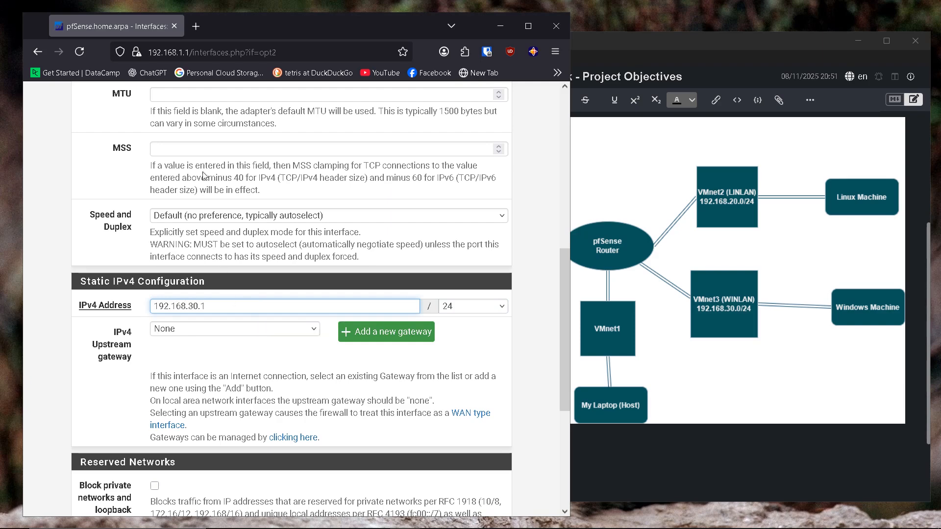
Step: Save and apply the WINLAN interface changes
scroll(291, 253, down, 4)
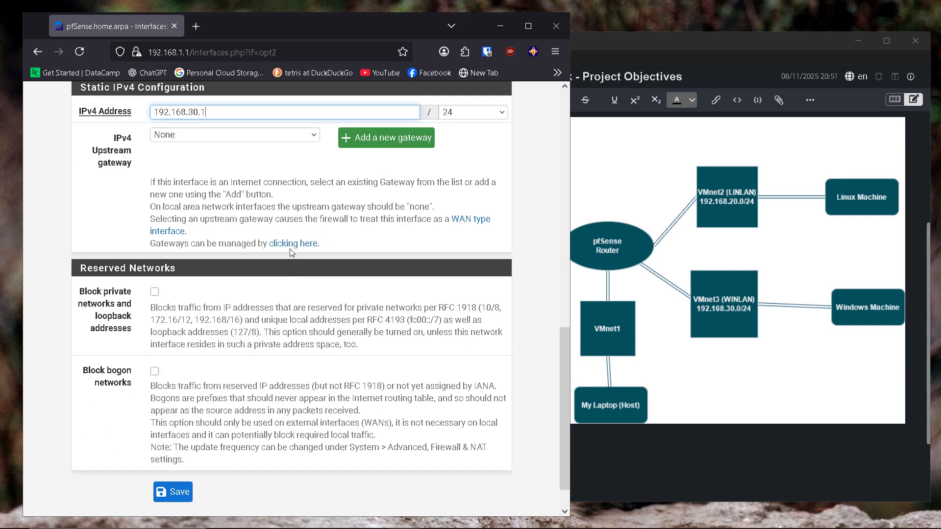
click(181, 493)
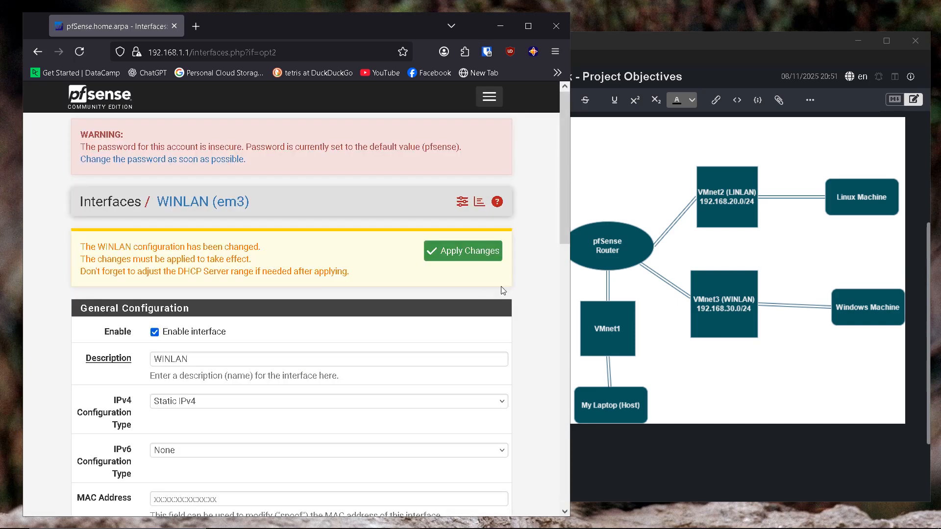
click(470, 254)
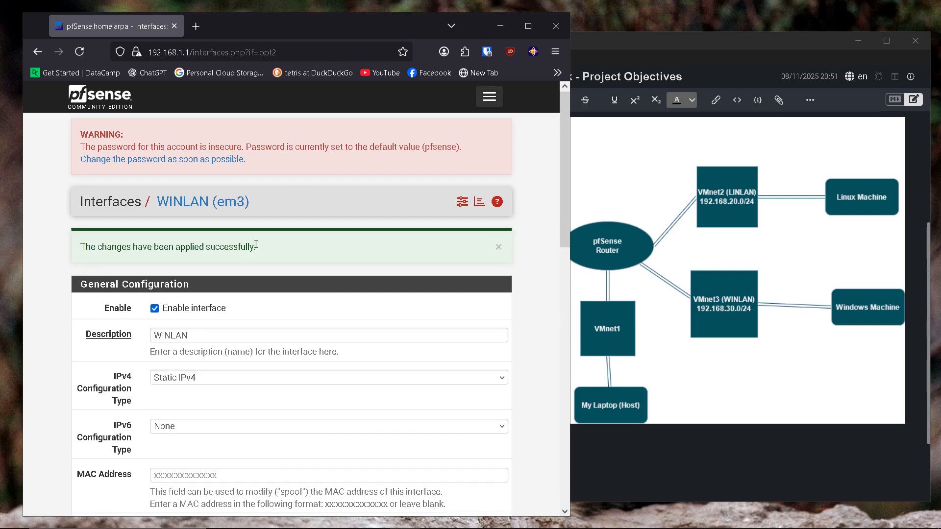
click(486, 104)
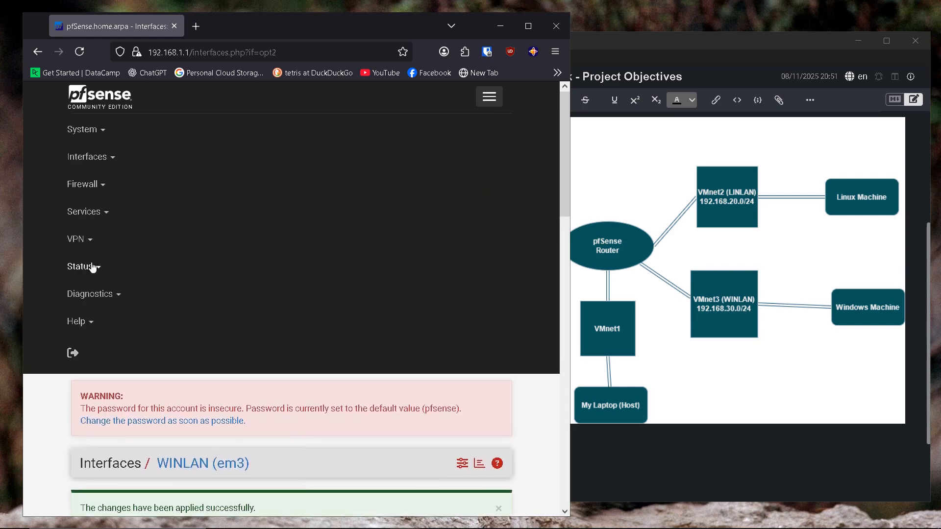
Step: Under Services > DNS Resolver, enable the resolver, DNSSEC support and DHCP lease registration
click(102, 215)
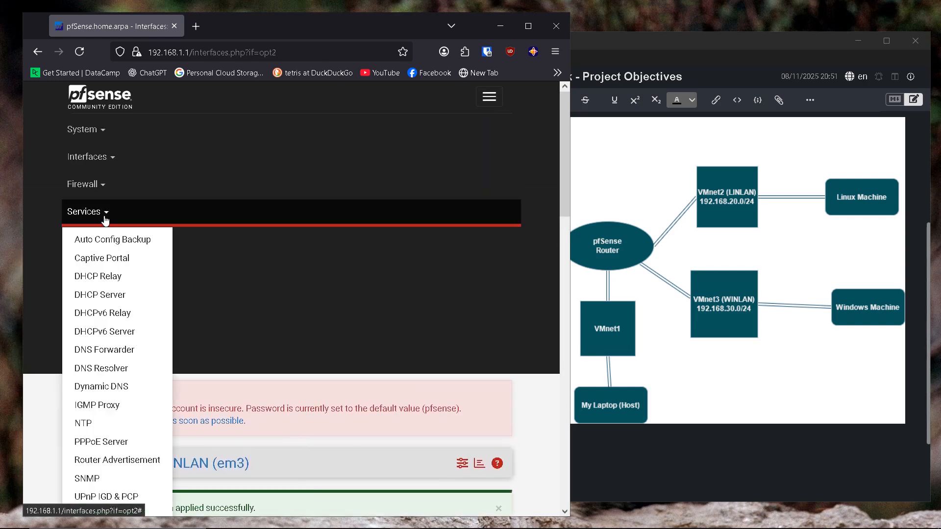
click(109, 369)
scroll(382, 307, down, 3)
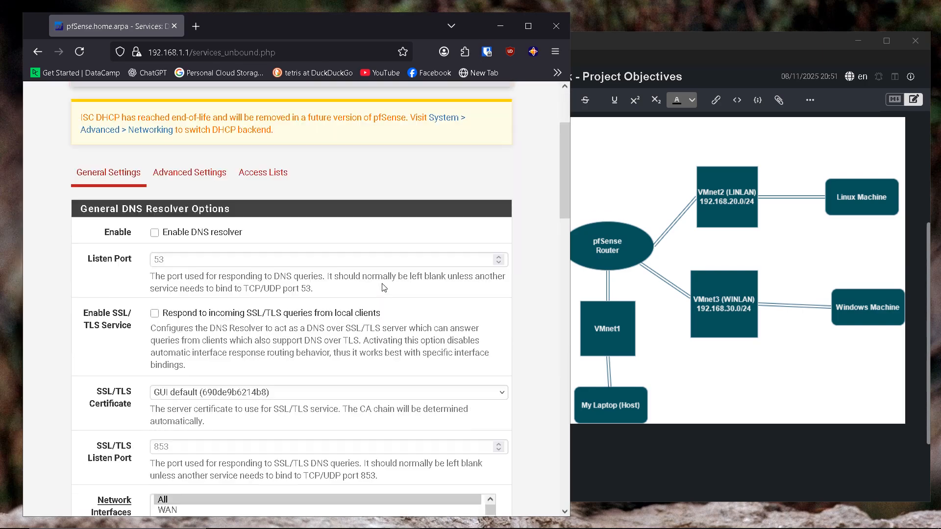
click(155, 233)
scroll(278, 232, down, 13)
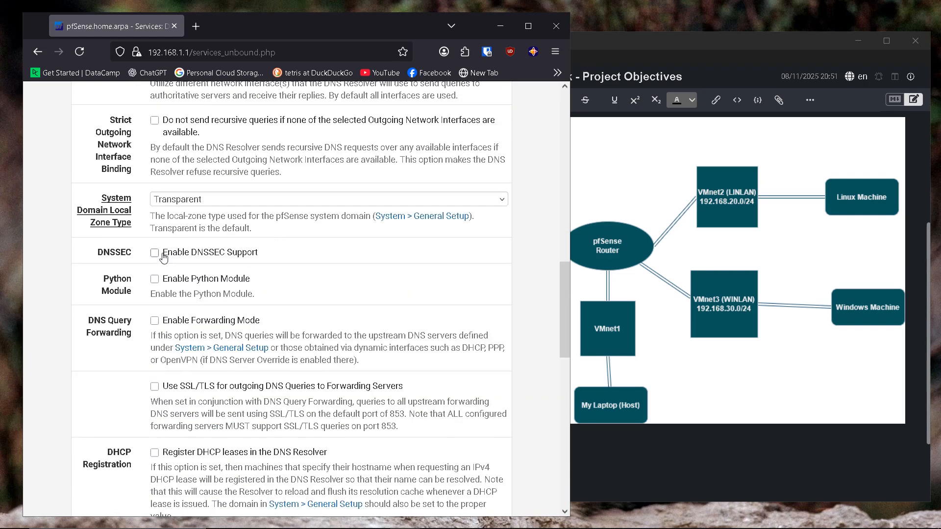
click(157, 254)
scroll(303, 276, down, 4)
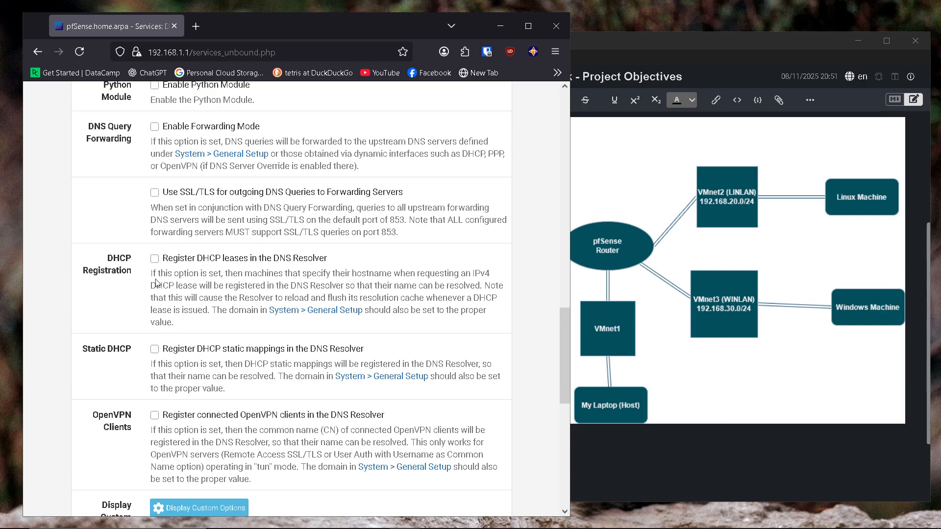
click(154, 260)
Step: Save and apply the DNS Resolver settings
scroll(283, 272, down, 1)
scroll(285, 274, down, 1)
click(173, 431)
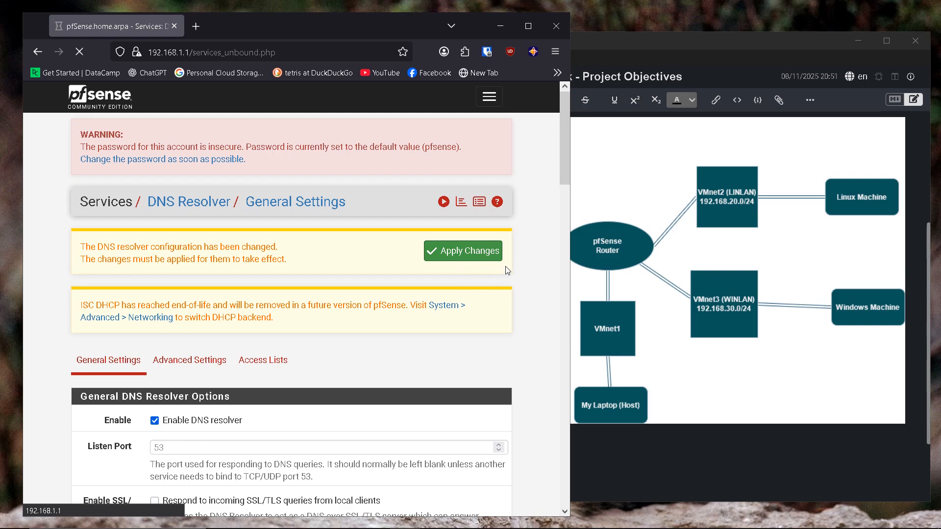
click(499, 250)
click(492, 99)
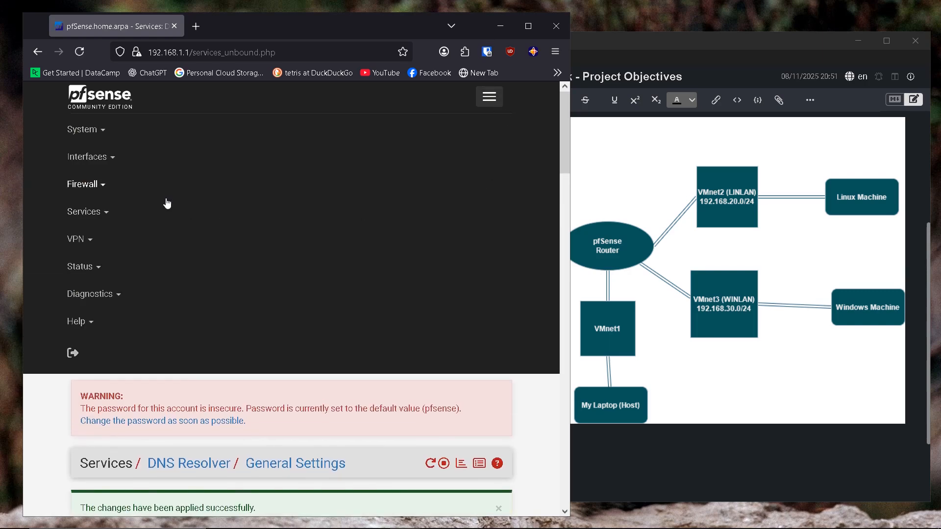
click(107, 214)
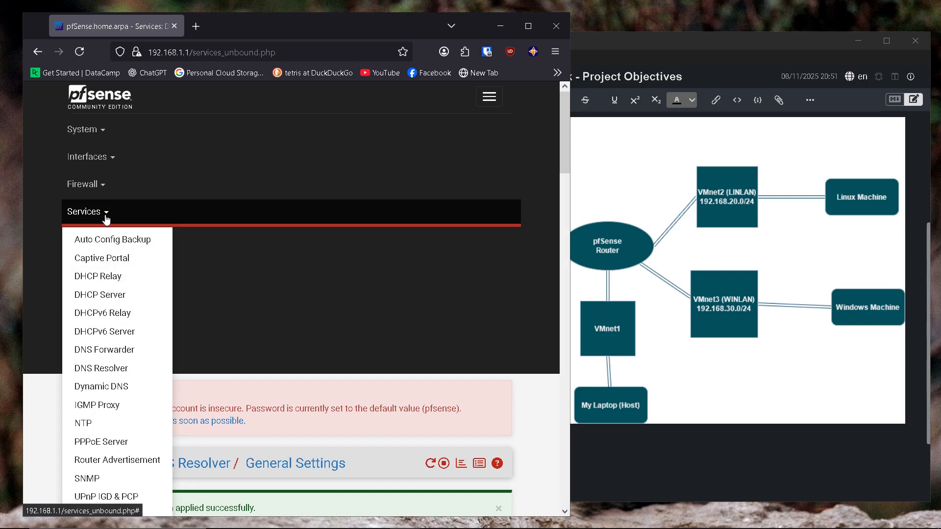
Step: Enable the DHCP server on the LINLAN tab of Services > DHCP Server
click(102, 298)
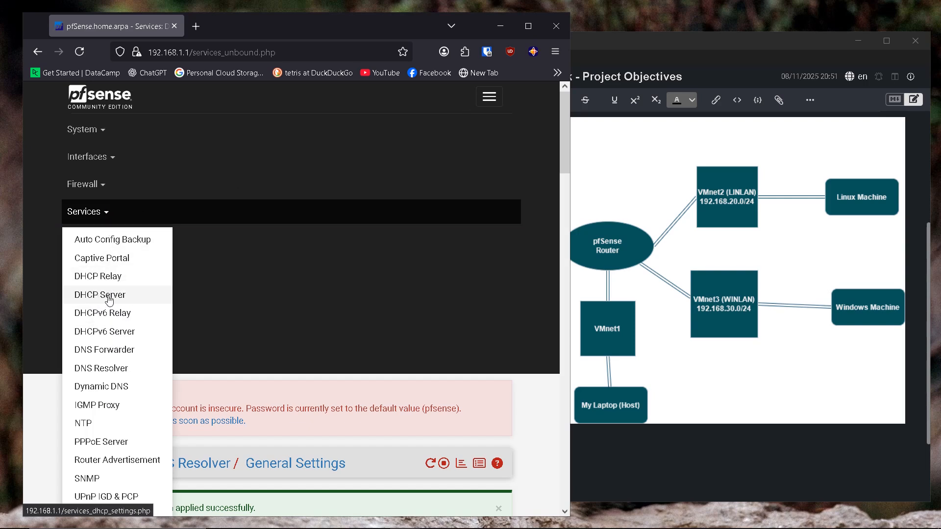
scroll(253, 278, down, 1)
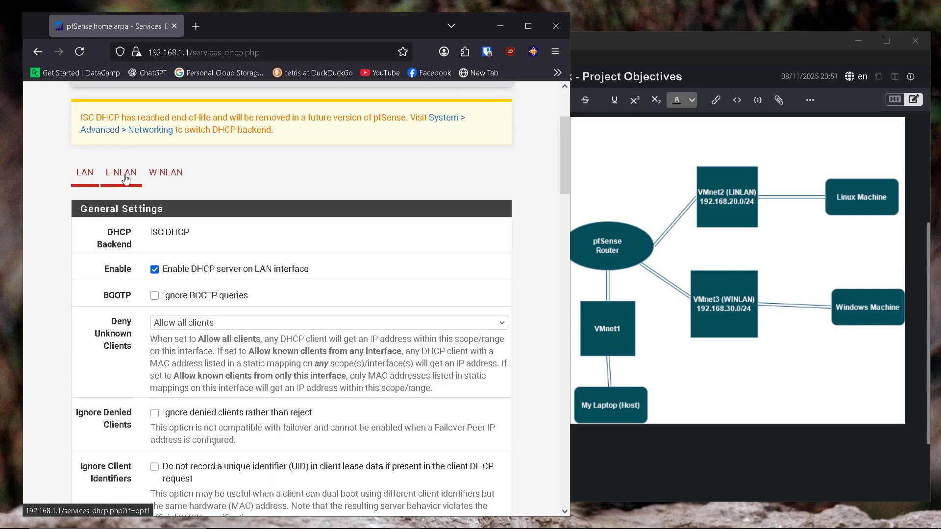
click(125, 179)
scroll(242, 293, down, 2)
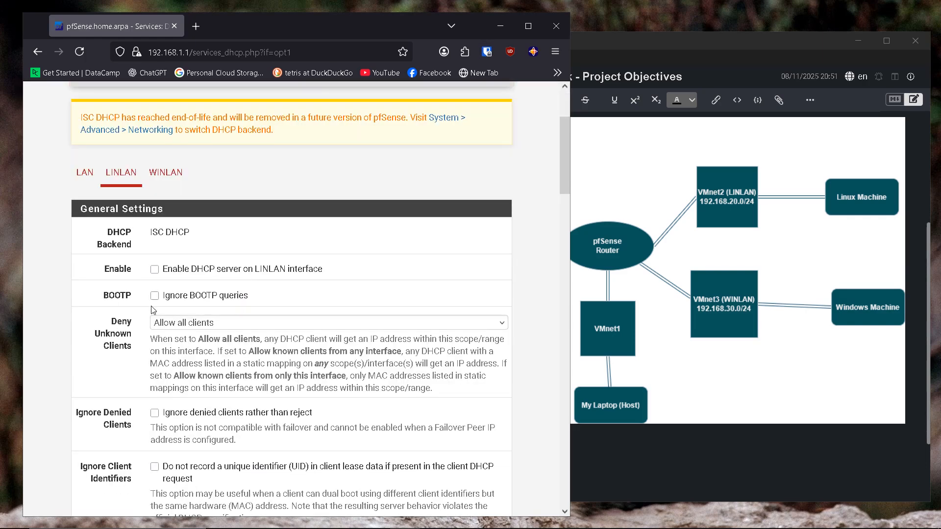
click(154, 270)
Step: Set the LINLAN address pool from 192.168.20.100 to 192.168.20.200
scroll(278, 273, down, 1)
scroll(278, 273, down, 4)
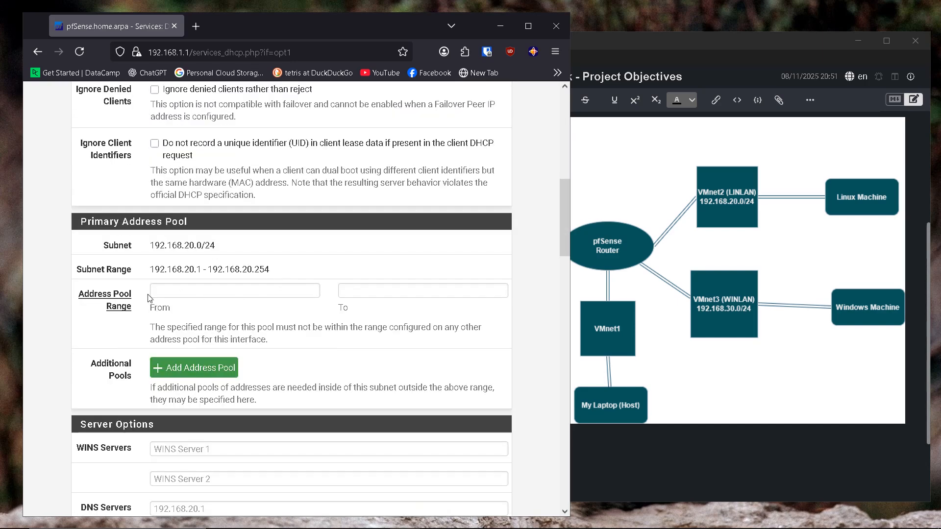
click(163, 296)
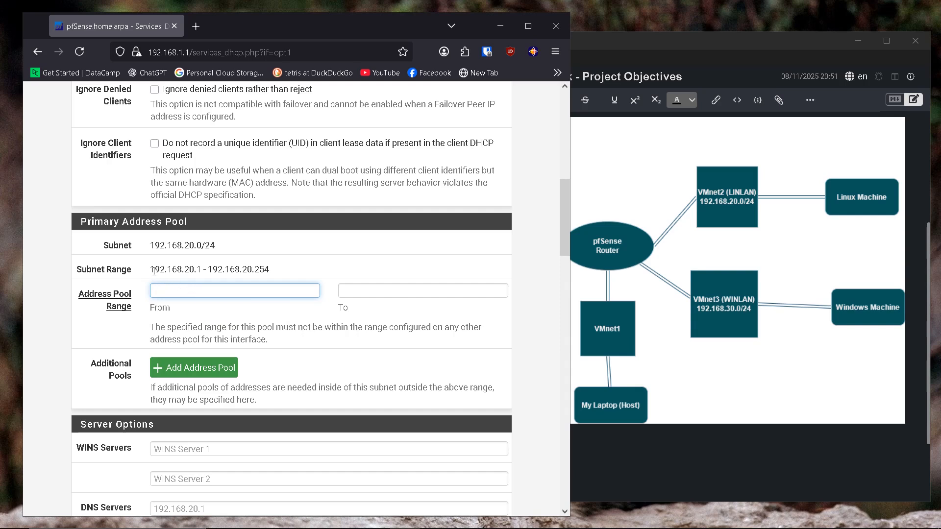
drag(151, 269, 195, 269)
click(187, 292)
text(192.168.20.1)
text(00)
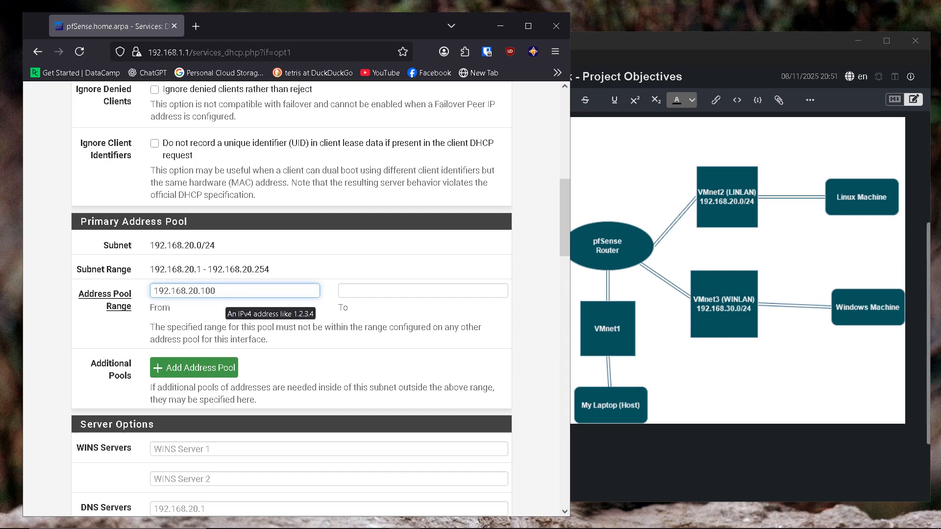
click(358, 294)
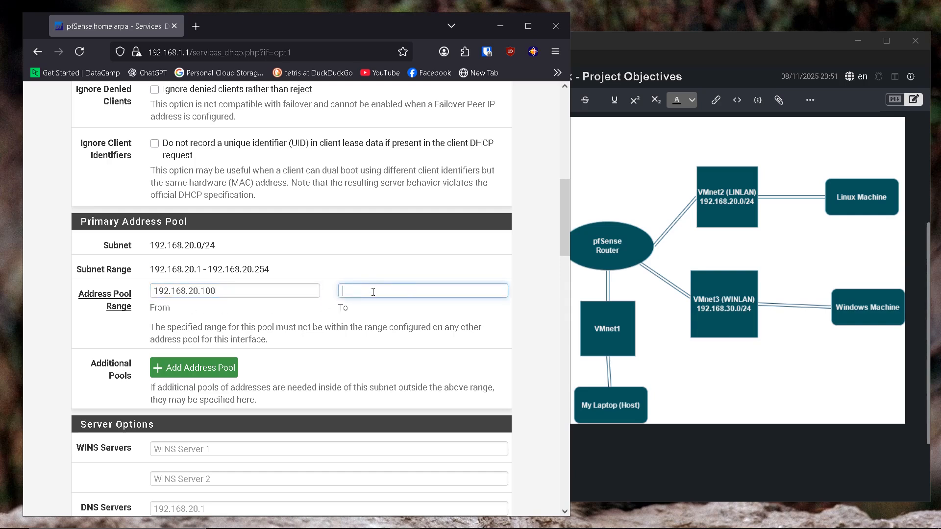
text(192.168.20.1)
Step: Save and apply the LINLAN DHCP server settings
scroll(335, 288, down, 10)
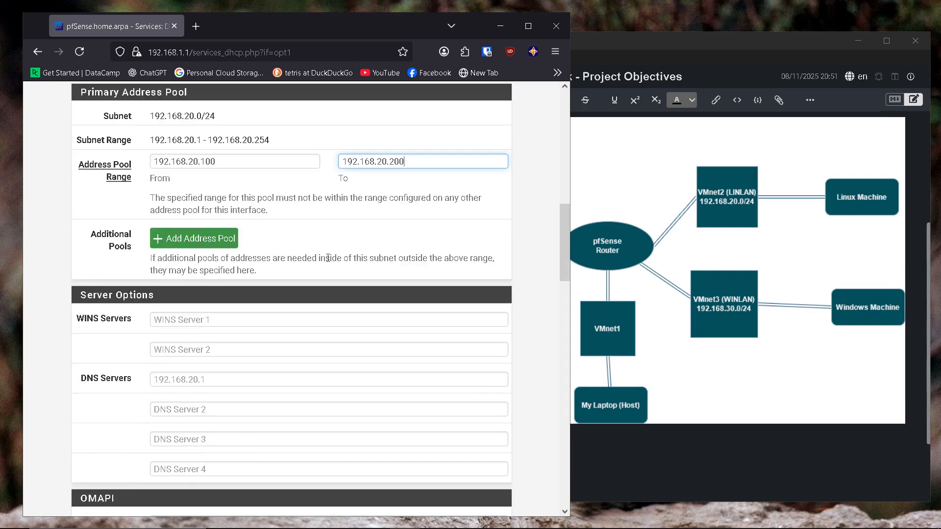
scroll(328, 262, down, 12)
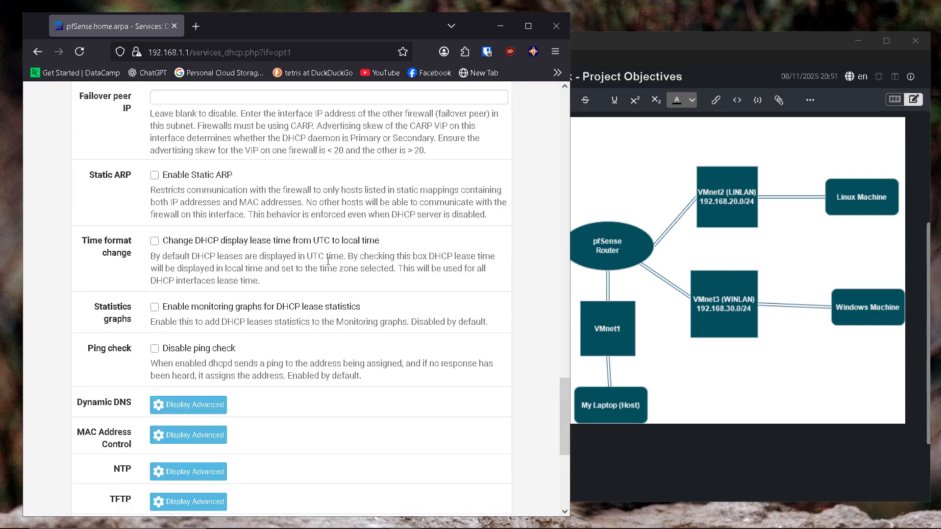
click(173, 445)
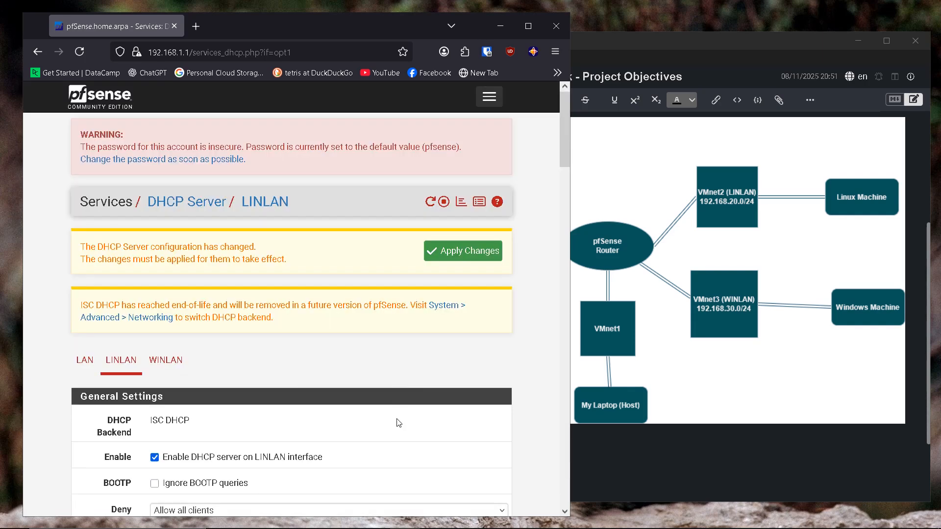
click(459, 251)
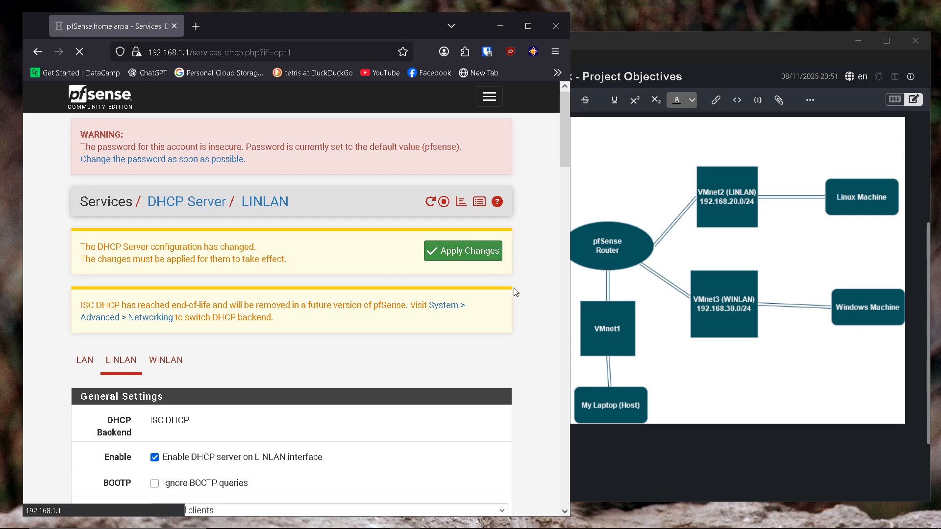
scroll(294, 245, down, 3)
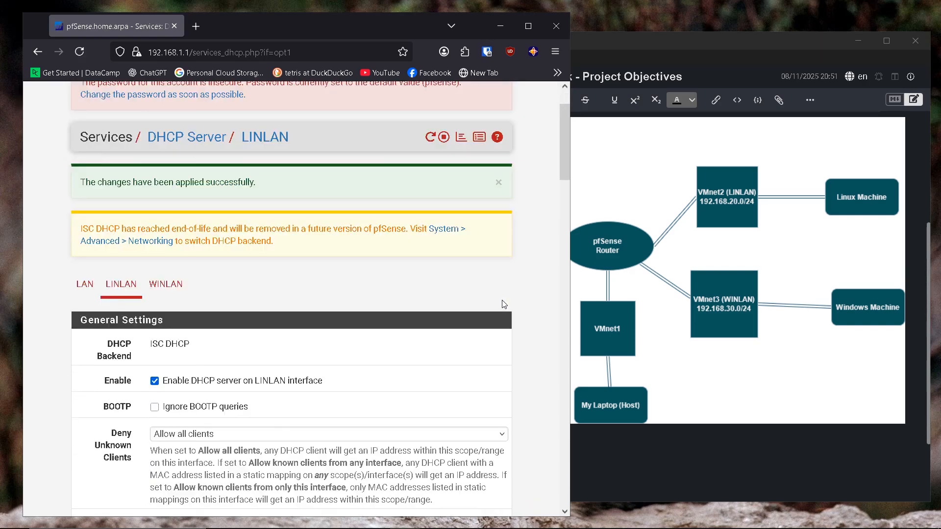
Step: Enable DHCP on WINLAN with pool 192.168.30.100 to 192.168.30.200
click(169, 224)
scroll(236, 261, down, 4)
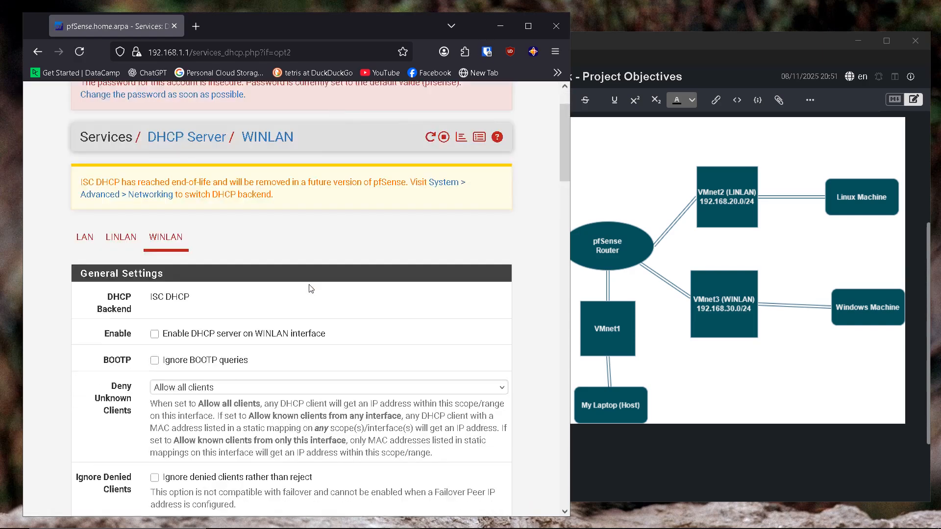
click(156, 206)
scroll(315, 265, down, 5)
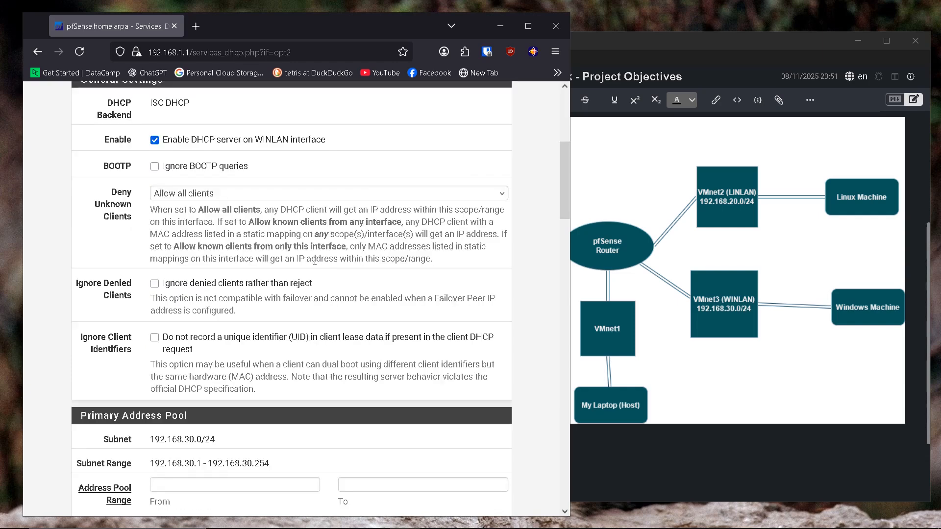
click(189, 291)
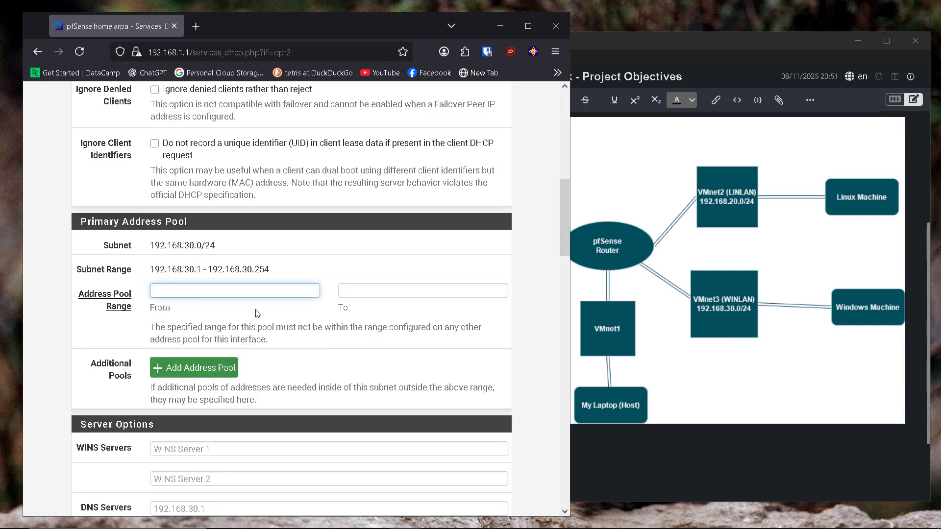
drag(153, 267, 206, 272)
key(ctrl+c)
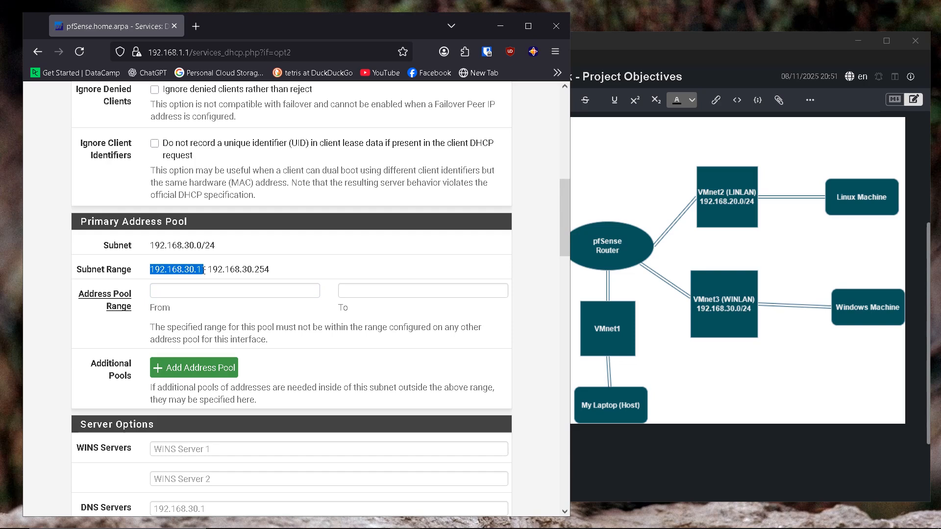
click(191, 291)
key(ctrl+v)
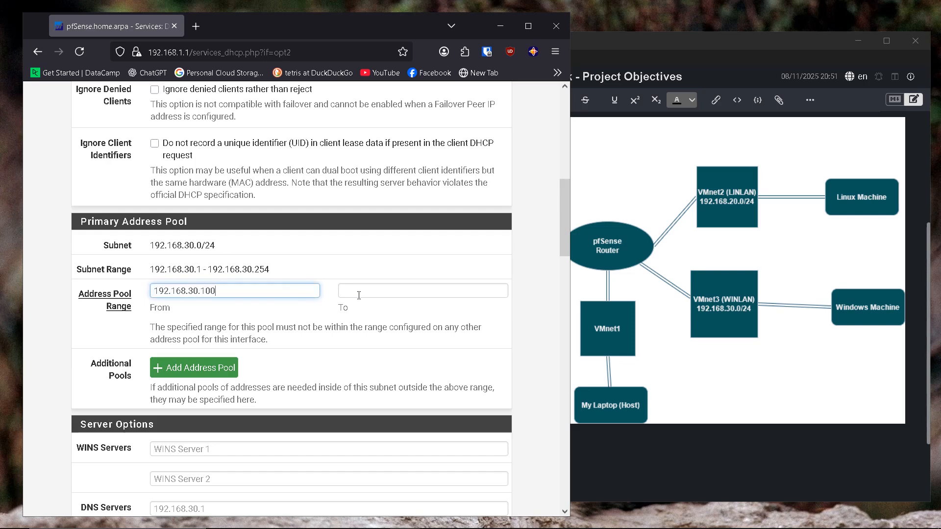
click(392, 298)
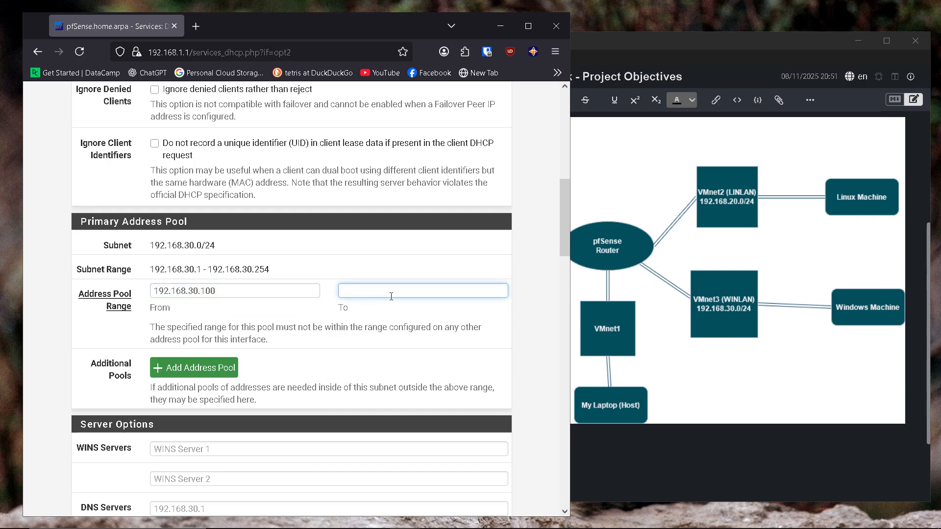
text(192.168.30.1)
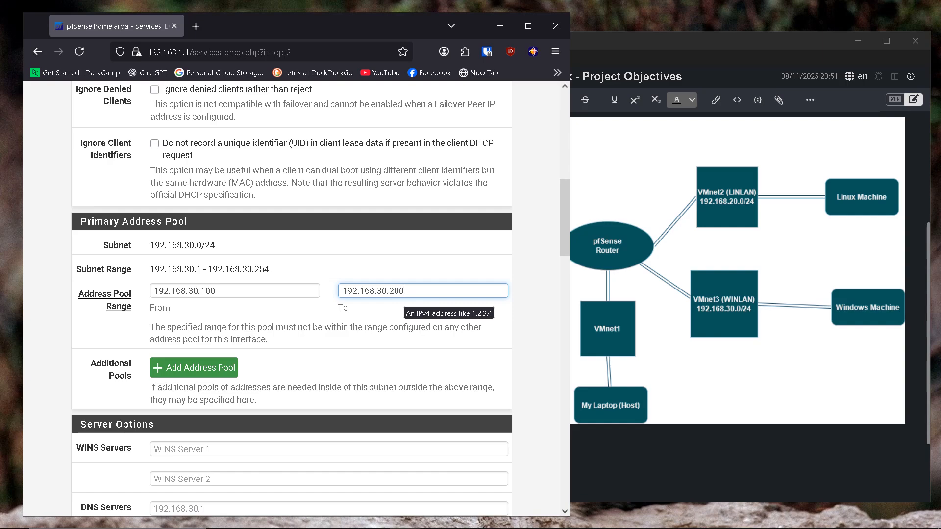
Step: Save and apply the WINLAN DHCP pool settings
scroll(334, 298, down, 20)
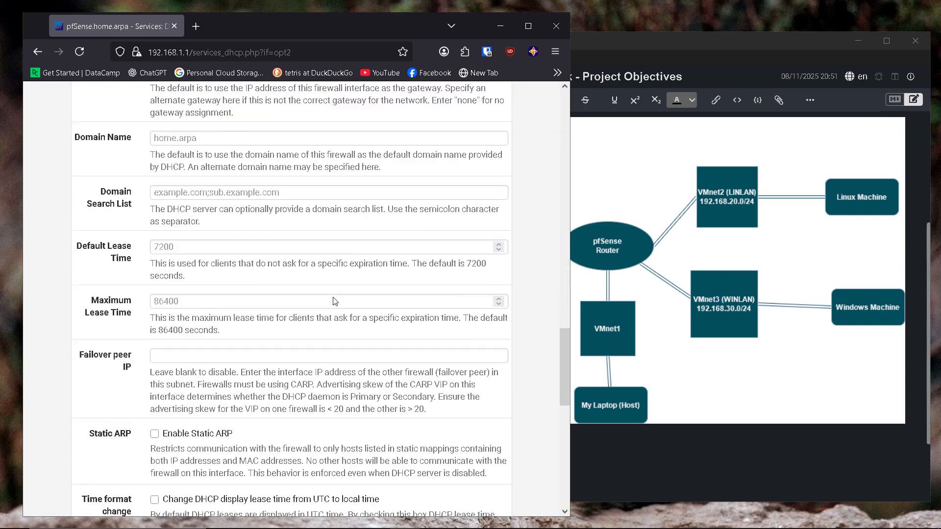
scroll(334, 298, down, 10)
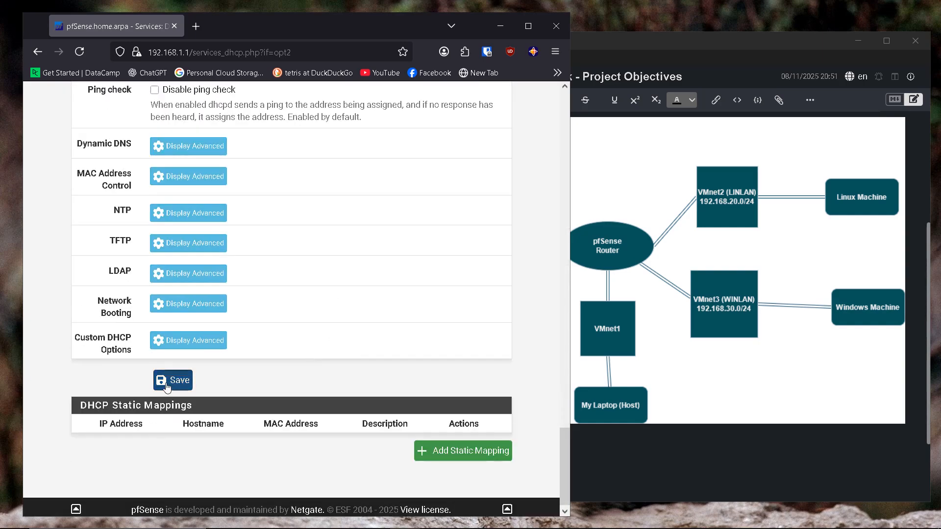
click(164, 379)
click(496, 252)
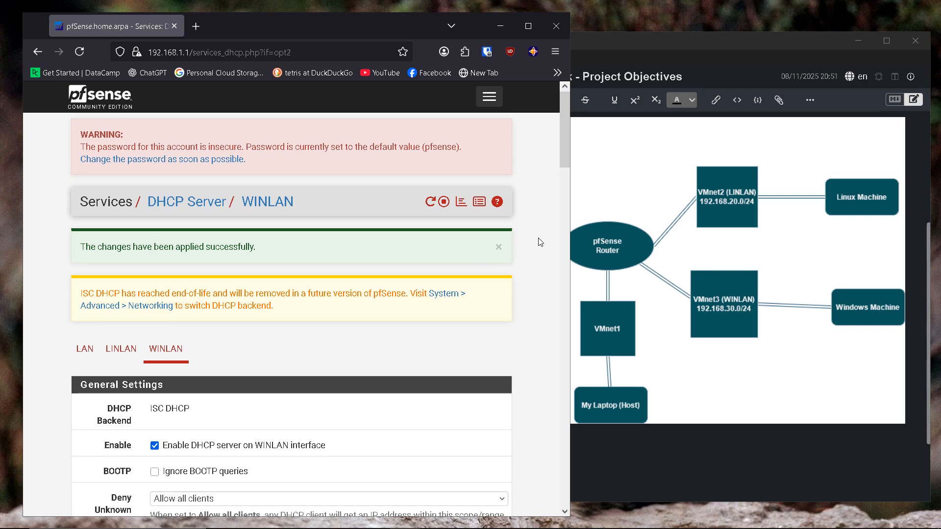
click(489, 97)
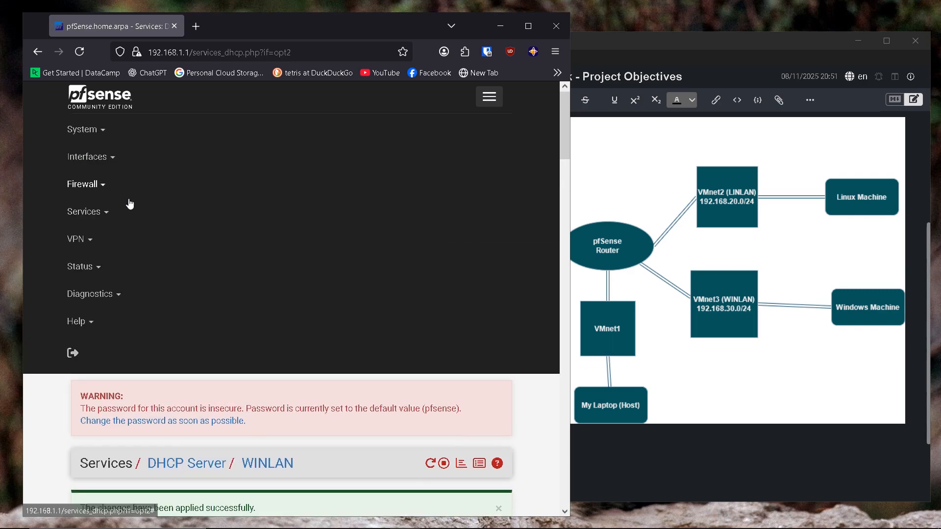
Step: Add a LINLAN firewall pass rule with protocol Any, then save and apply it
click(102, 186)
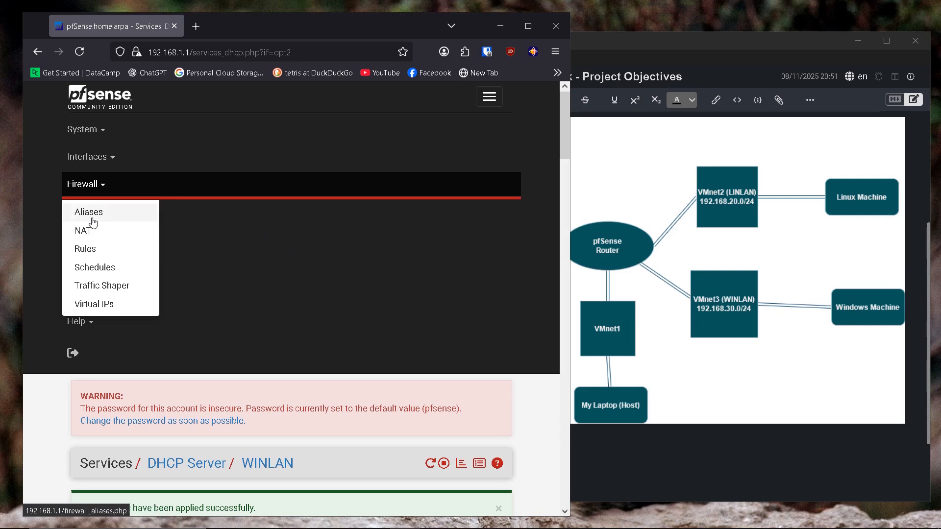
click(90, 249)
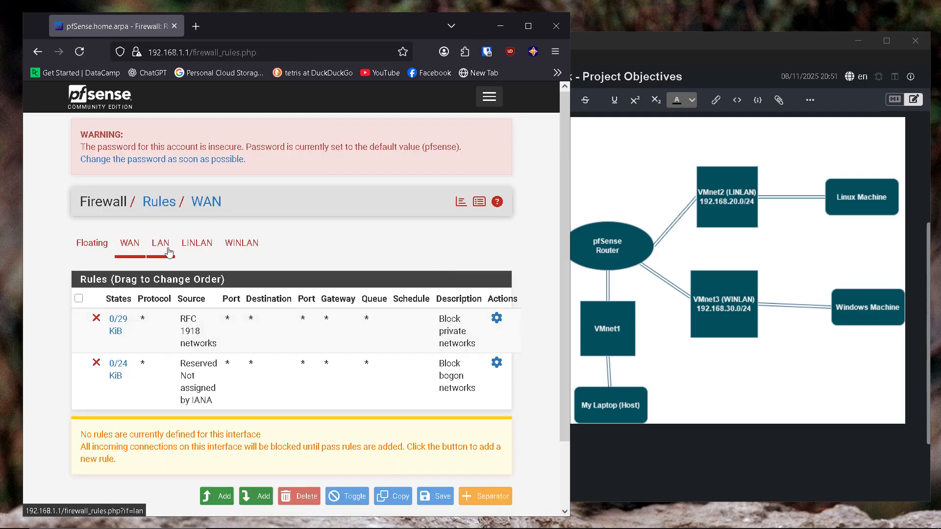
click(198, 249)
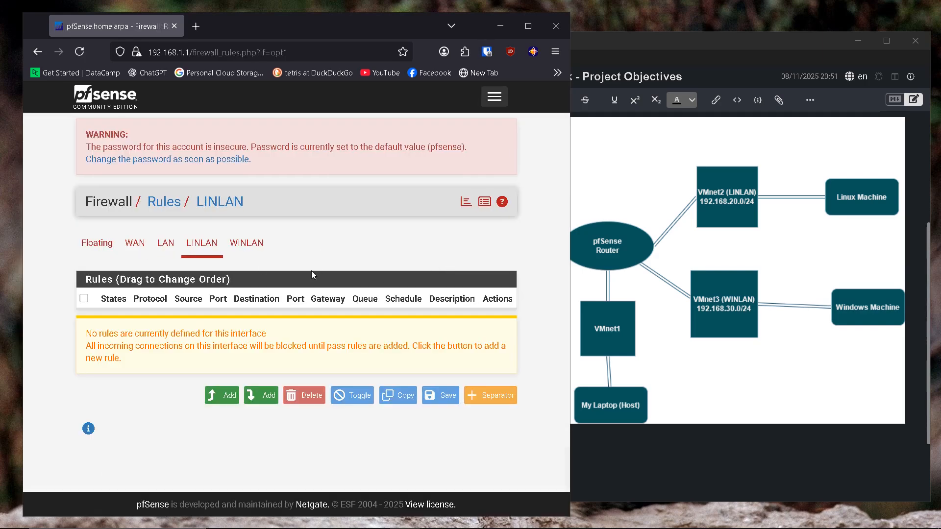
click(225, 401)
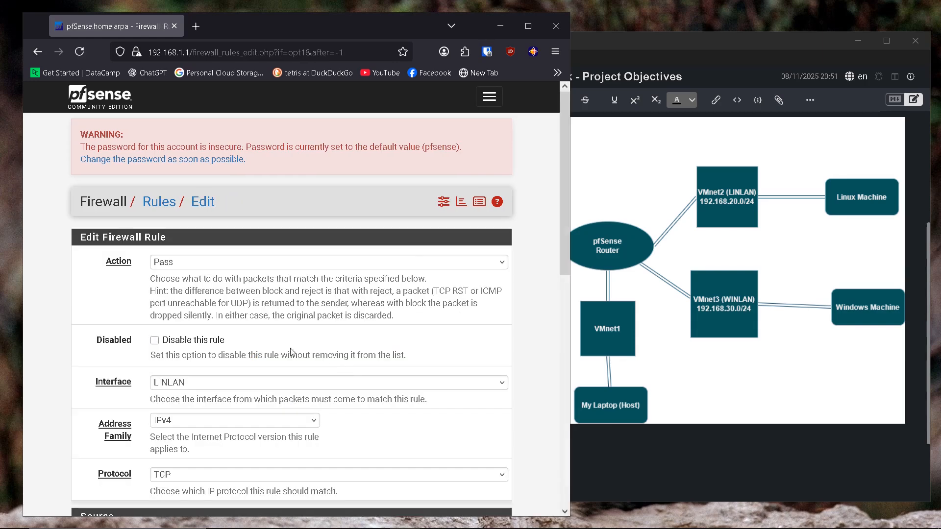
scroll(218, 275, down, 1)
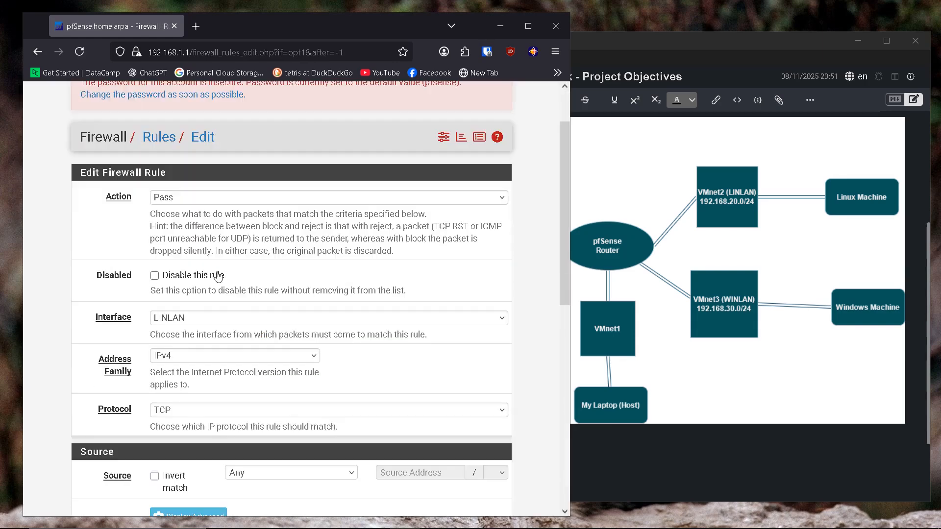
click(180, 413)
click(169, 155)
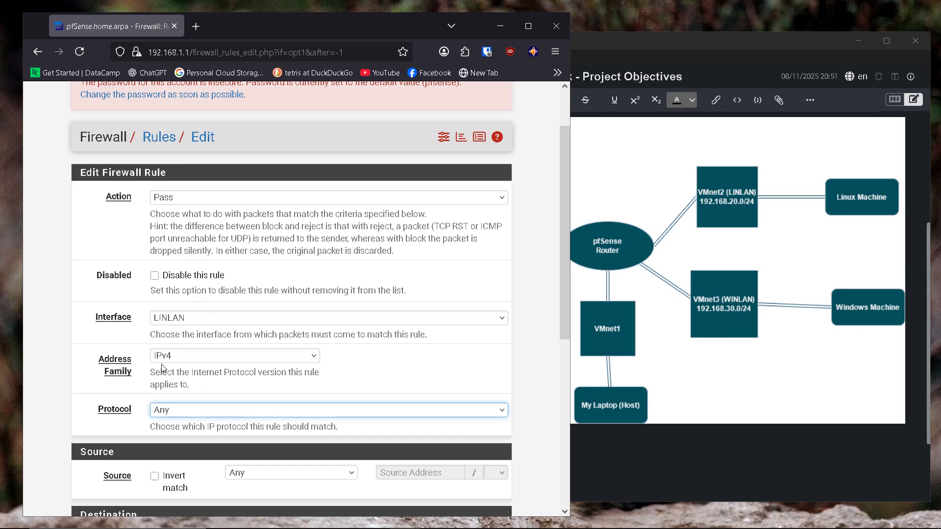
scroll(171, 360, down, 2)
scroll(208, 414, down, 3)
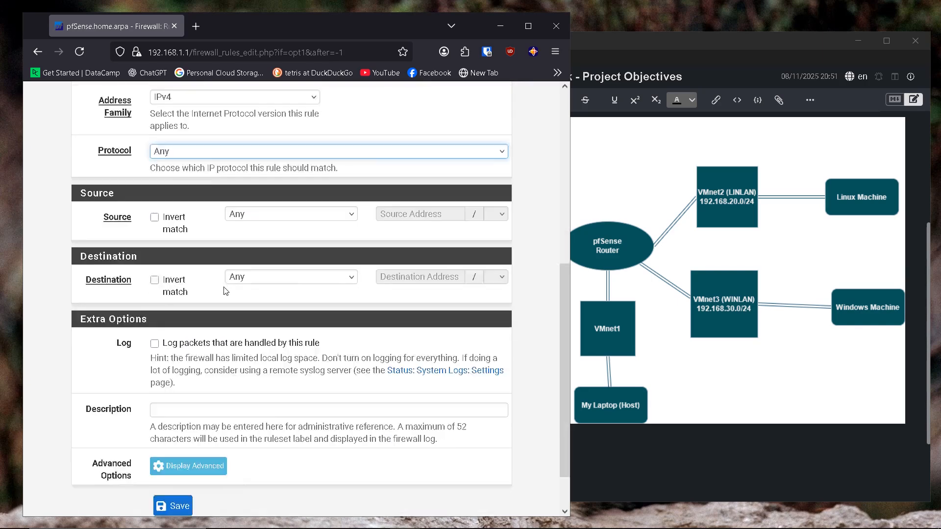
click(182, 451)
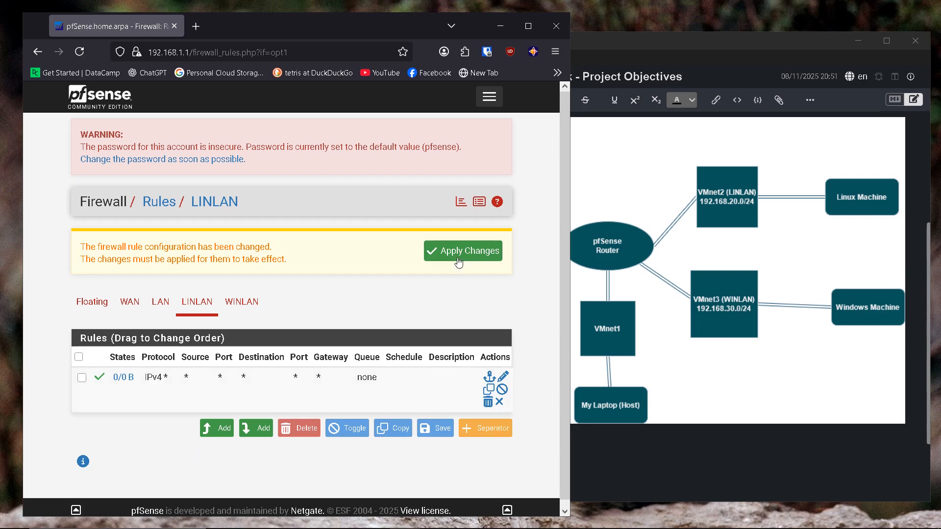
click(459, 259)
Step: Add a WINLAN firewall pass rule with protocol Any, then save and apply it
click(242, 302)
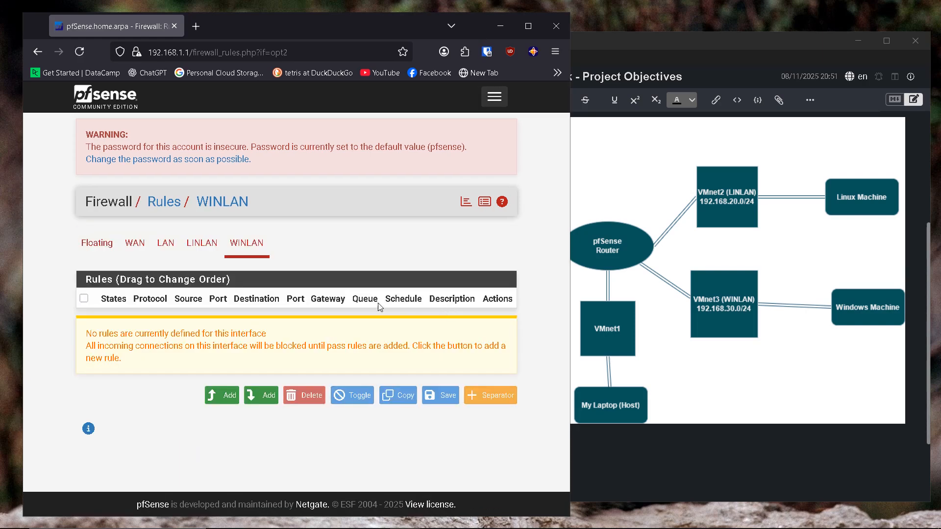
click(222, 396)
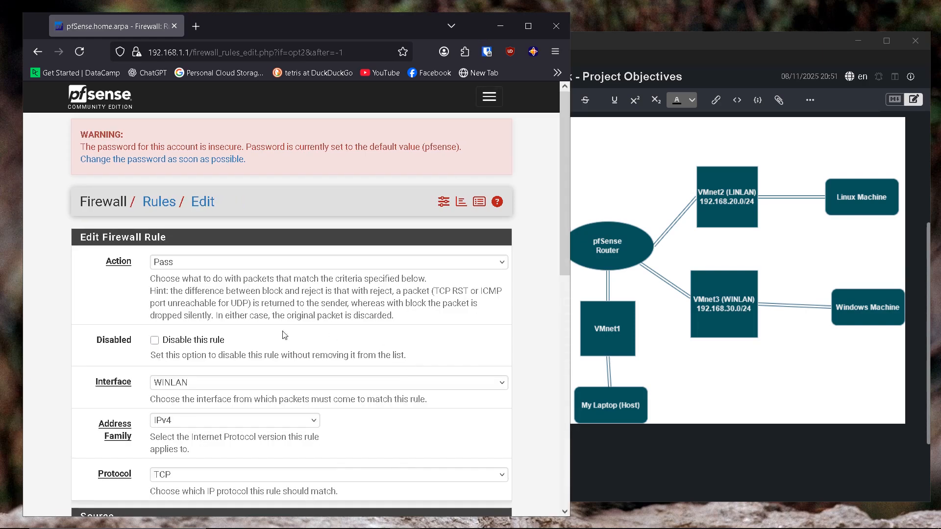
scroll(278, 290, down, 2)
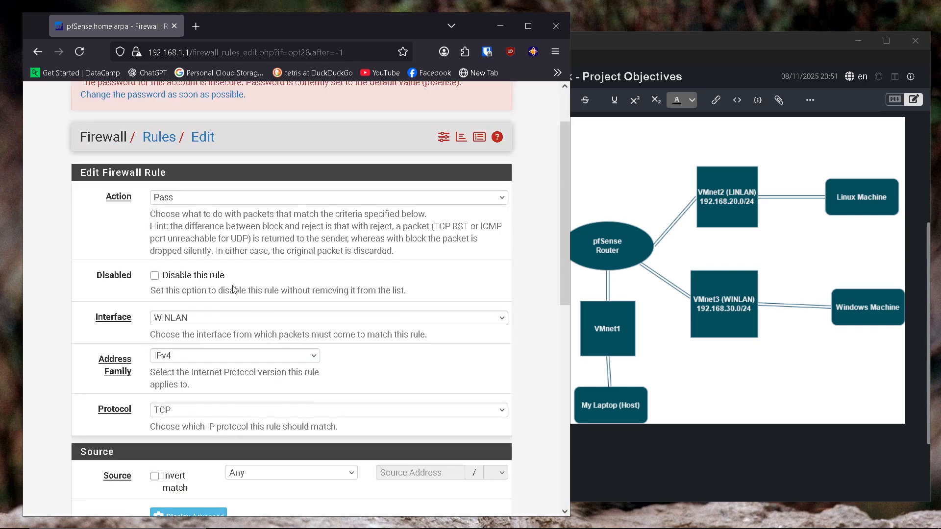
scroll(169, 219, down, 2)
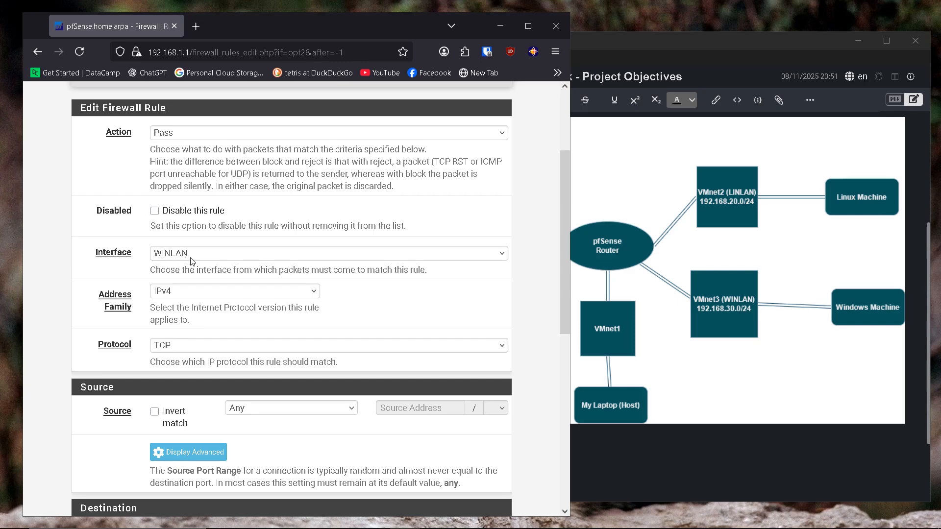
click(187, 347)
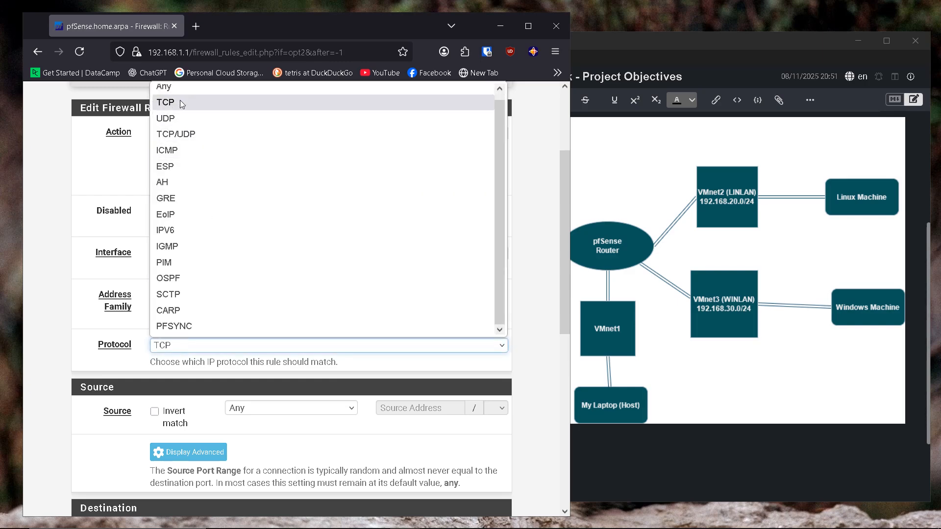
click(178, 92)
scroll(230, 316, down, 7)
click(177, 450)
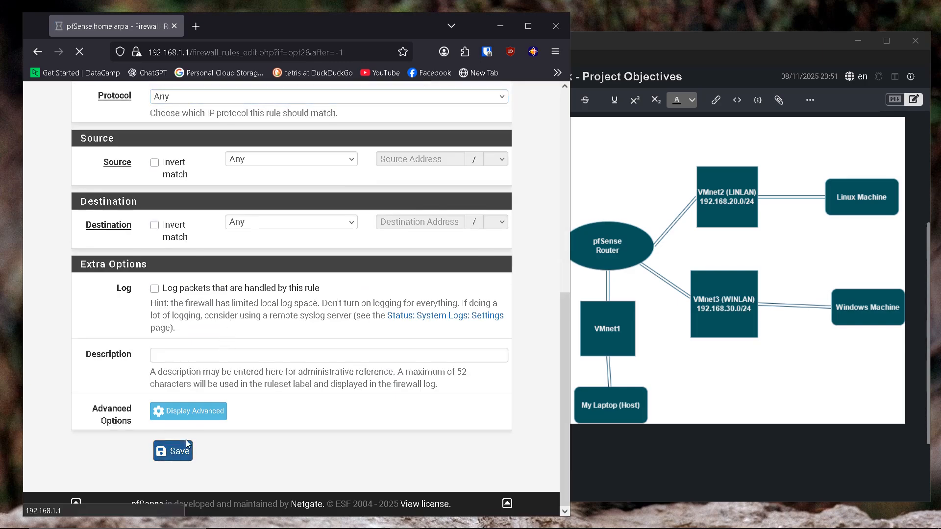
click(470, 254)
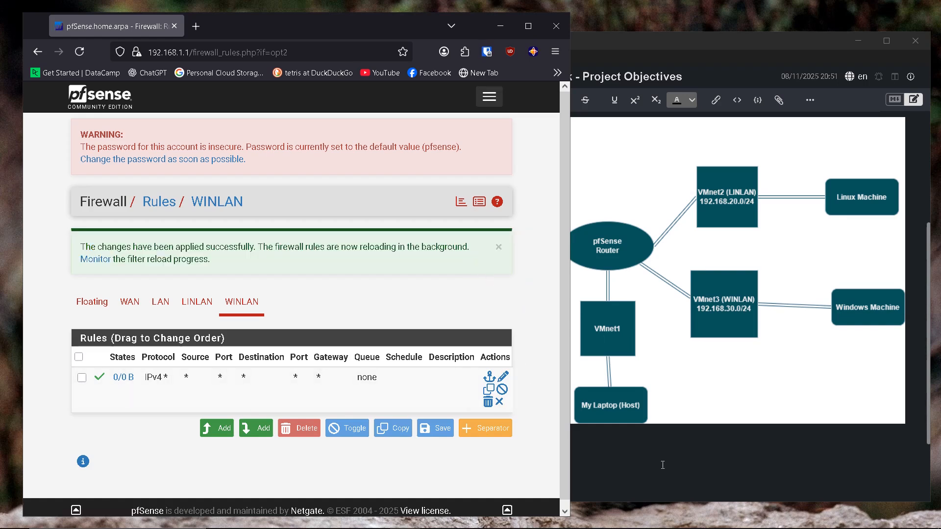
Step: Review the pfSense objective in the Joplin notes, then minimize Joplin
key(alt+Tab)
scroll(475, 133, up, 4)
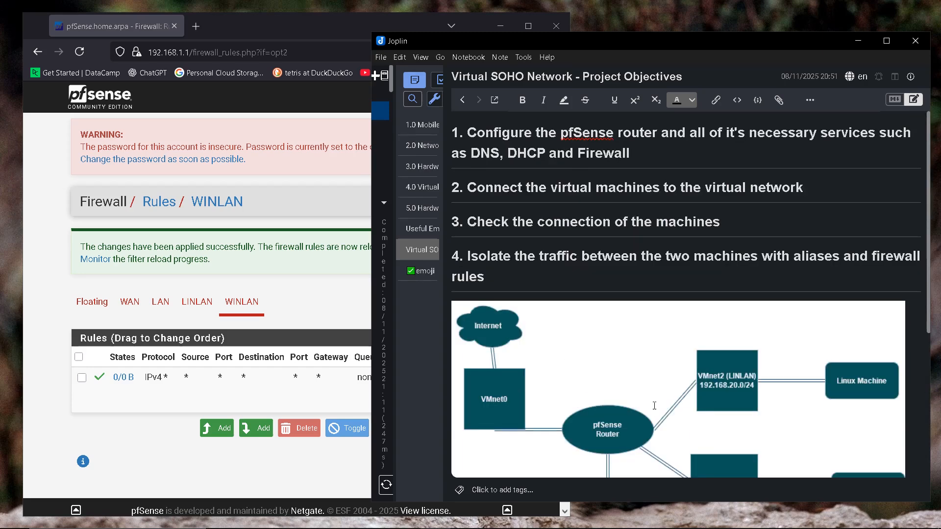
drag(475, 134, 638, 154)
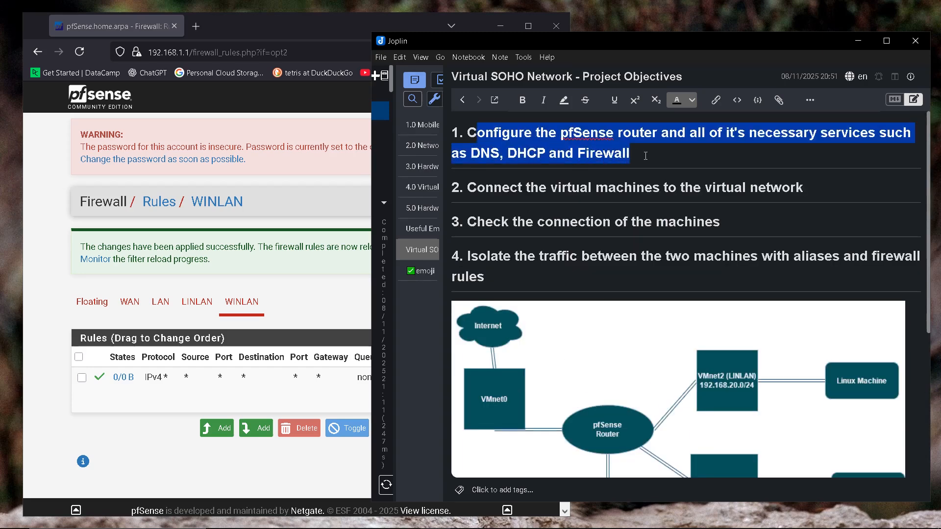
click(642, 162)
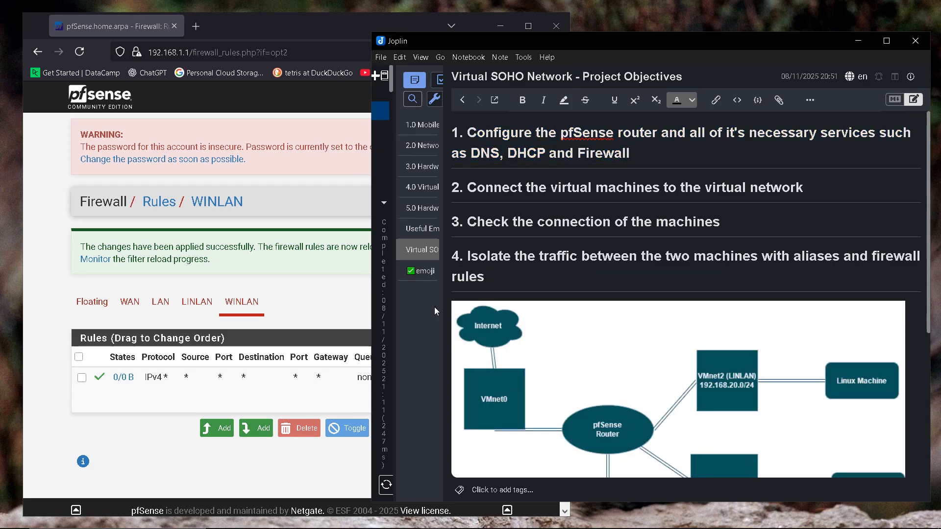
click(356, 227)
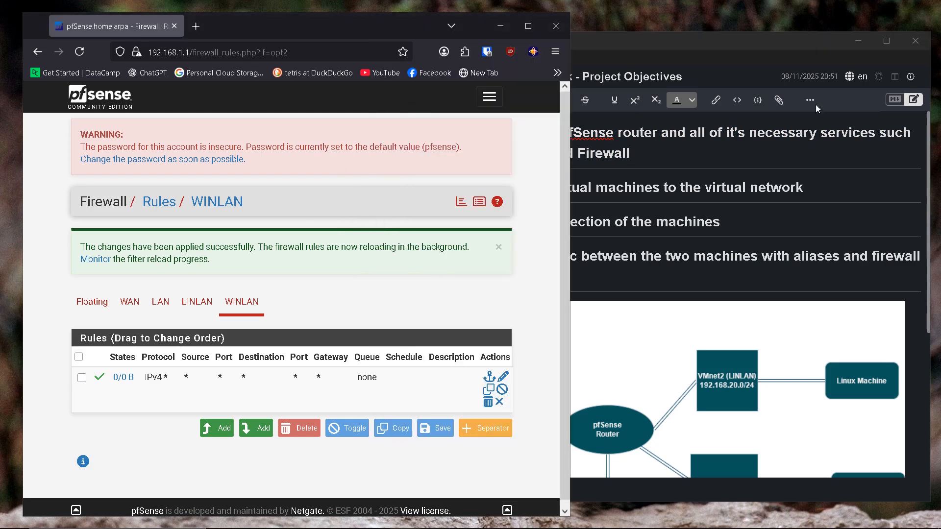
click(858, 41)
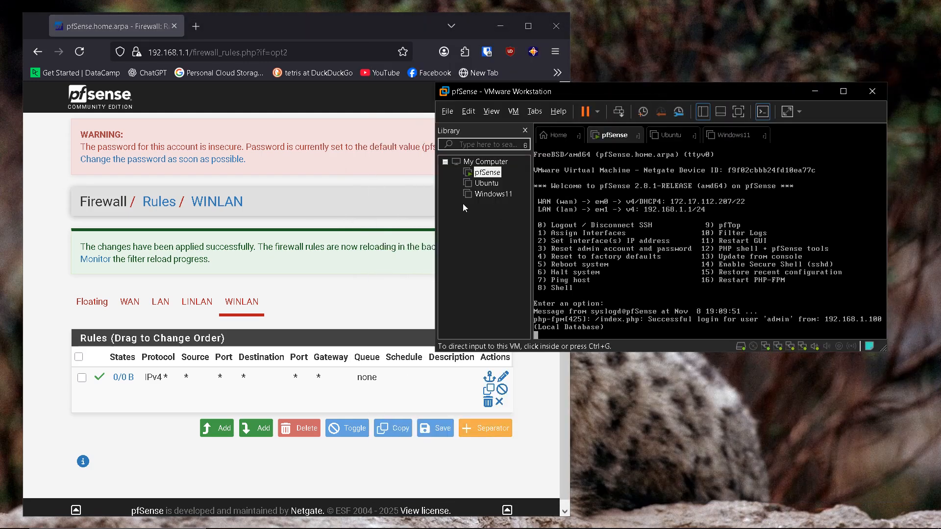
Step: Restart the pfSense guest from its power options and confirm the restart
right_click(489, 173)
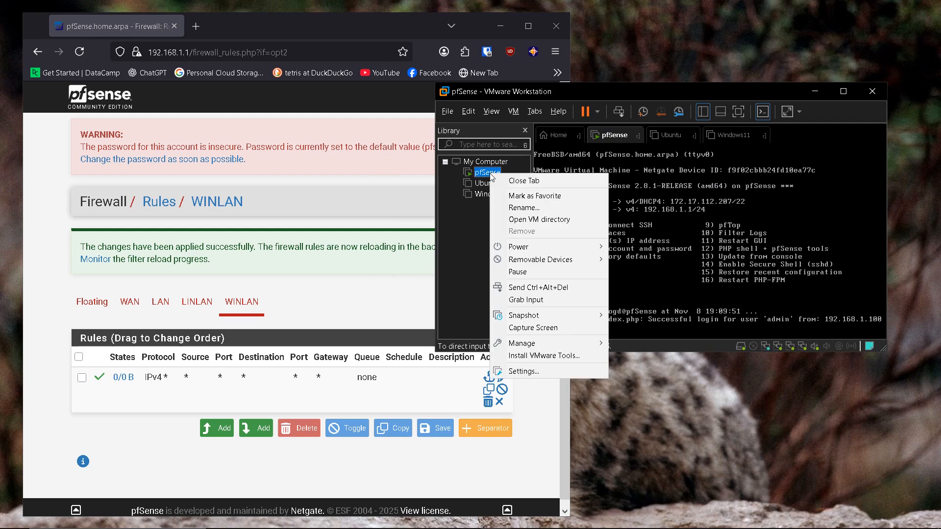
click(481, 225)
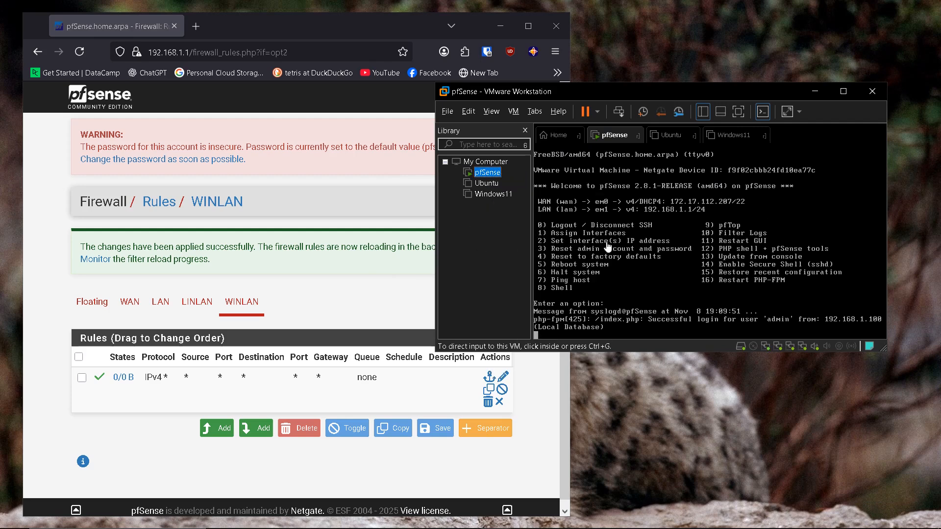
right_click(487, 174)
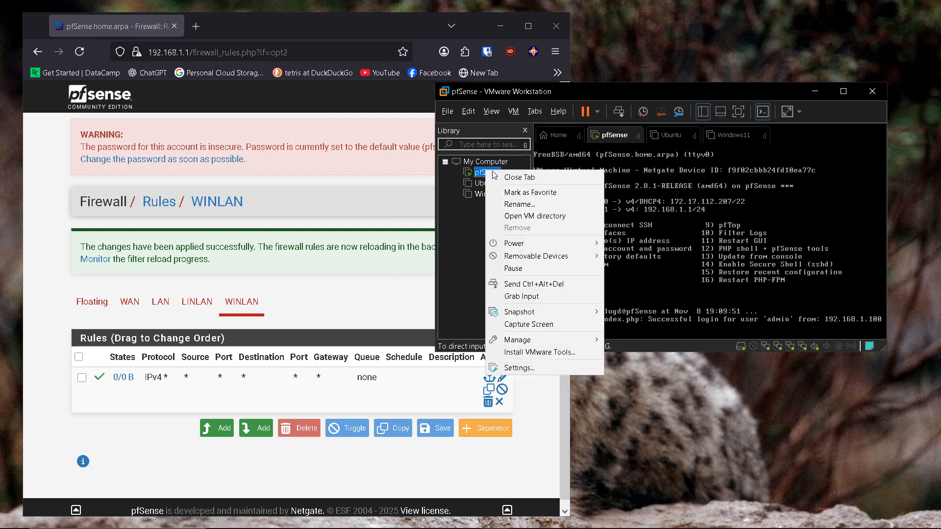
click(467, 239)
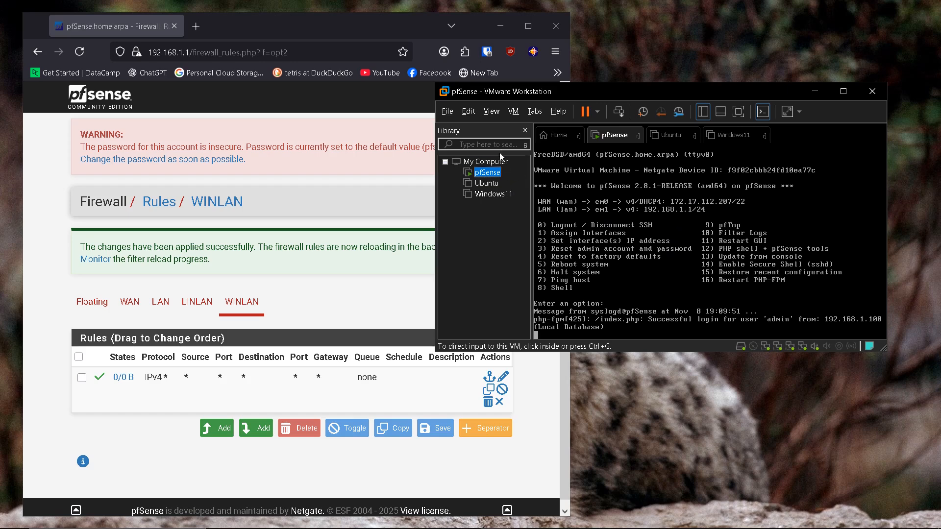
right_click(491, 175)
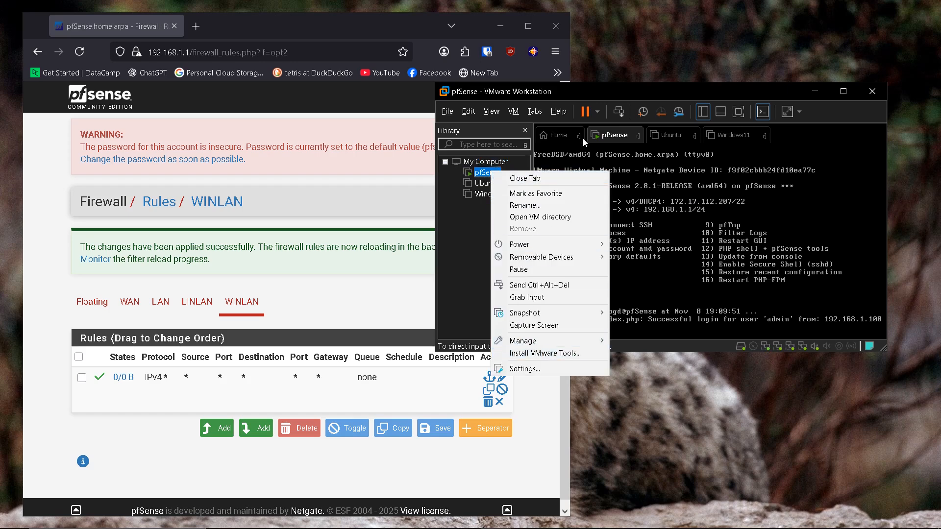
click(598, 114)
click(598, 114)
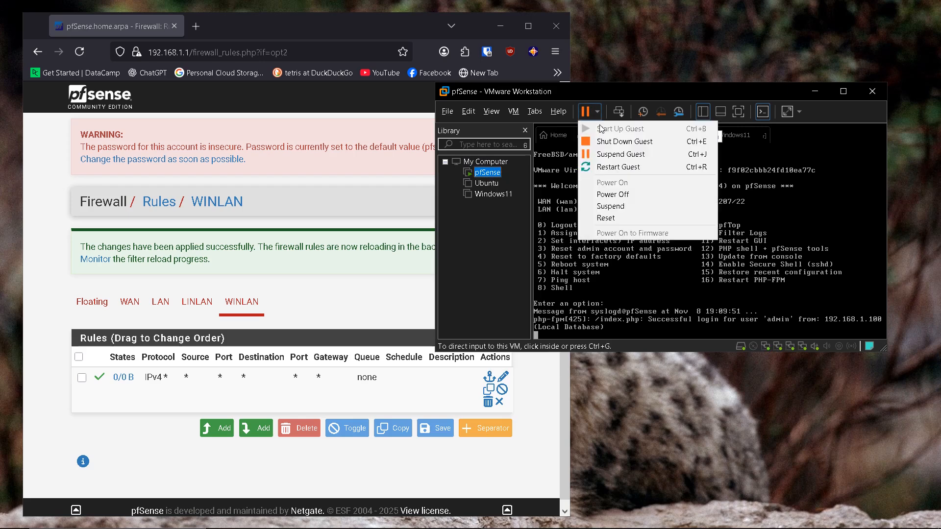
click(609, 173)
click(680, 248)
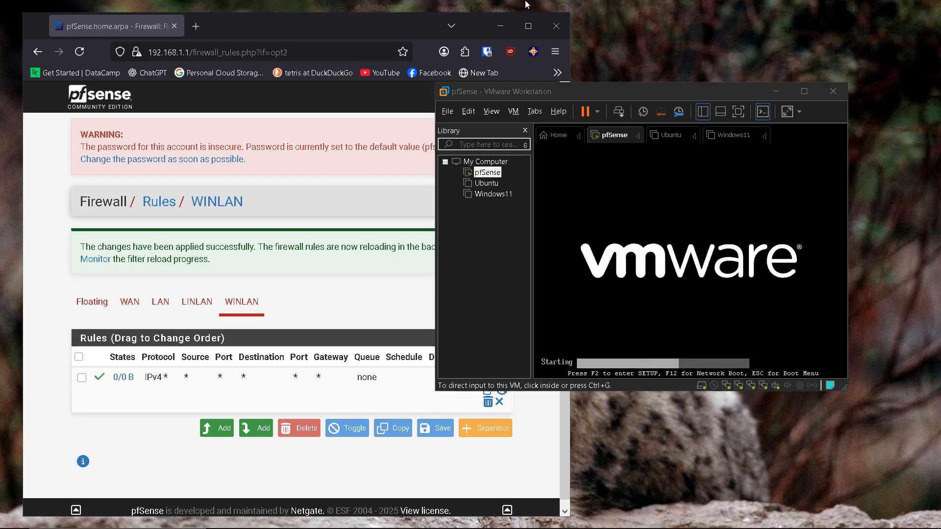
click(501, 5)
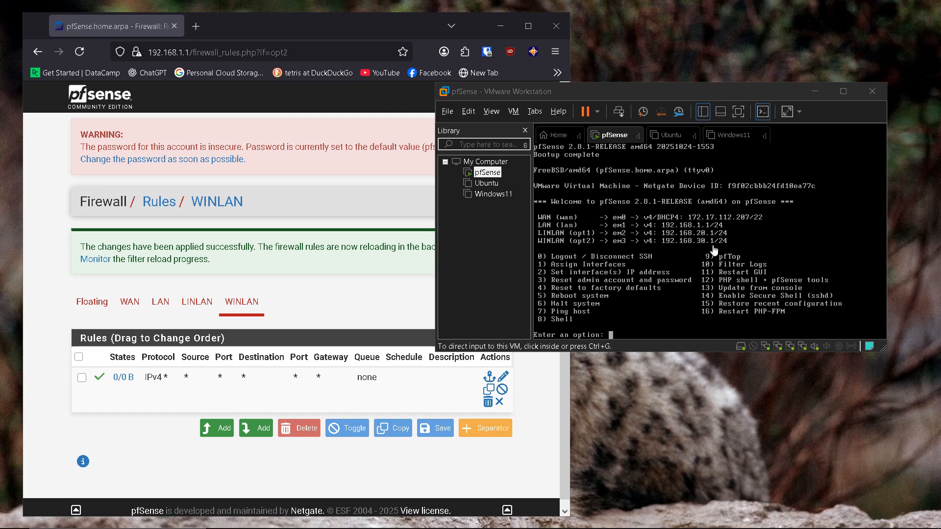
Step: Look over the Ubuntu and Windows11 VM summaries in the Library
click(486, 185)
click(492, 194)
click(487, 183)
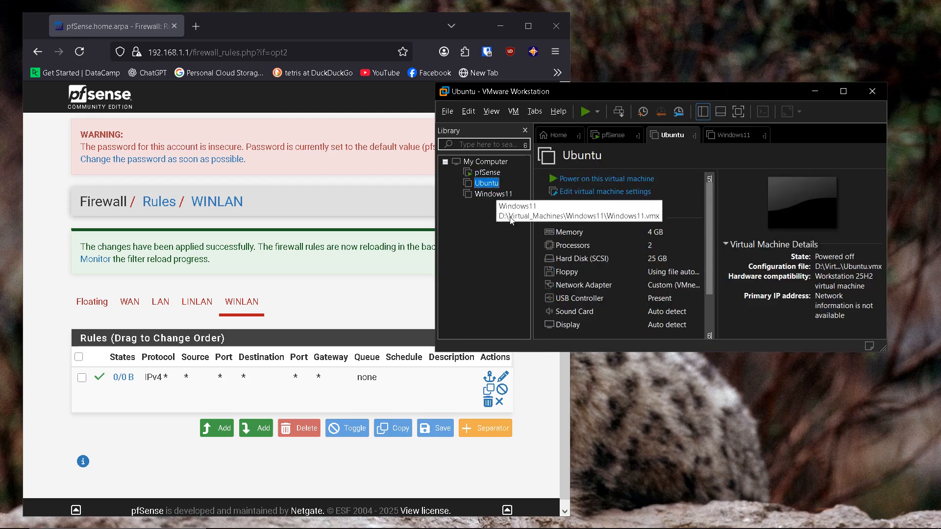
click(435, 517)
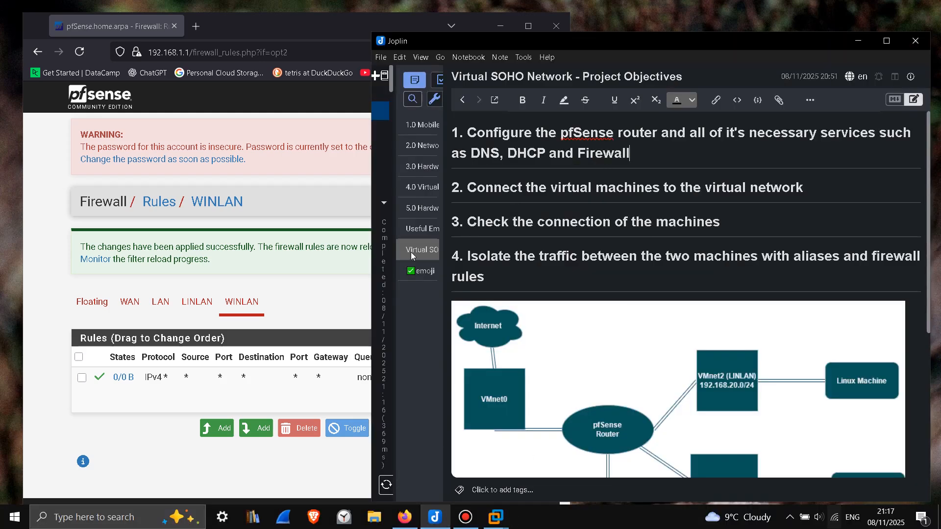
Step: Append a ✅ after the first objective in the Virtual SOHO Network note, then minimize Joplin
click(417, 272)
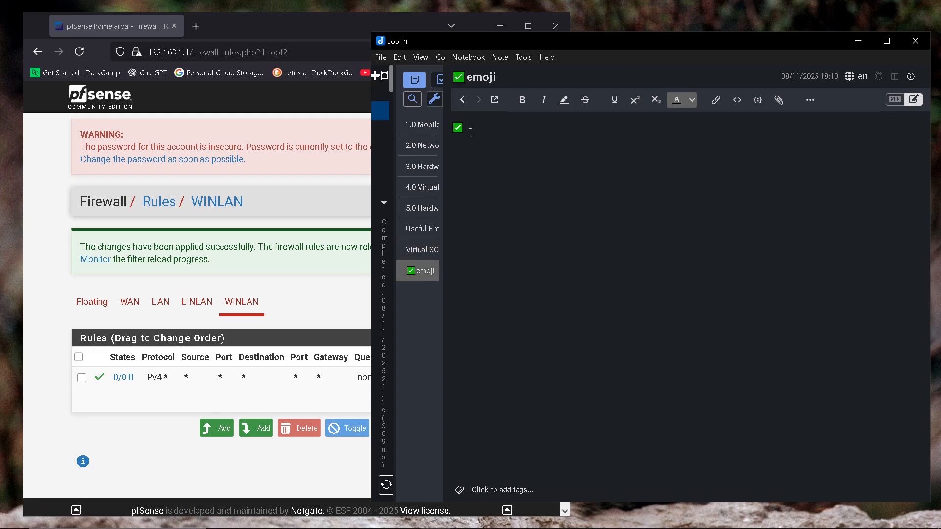
click(420, 251)
click(633, 153)
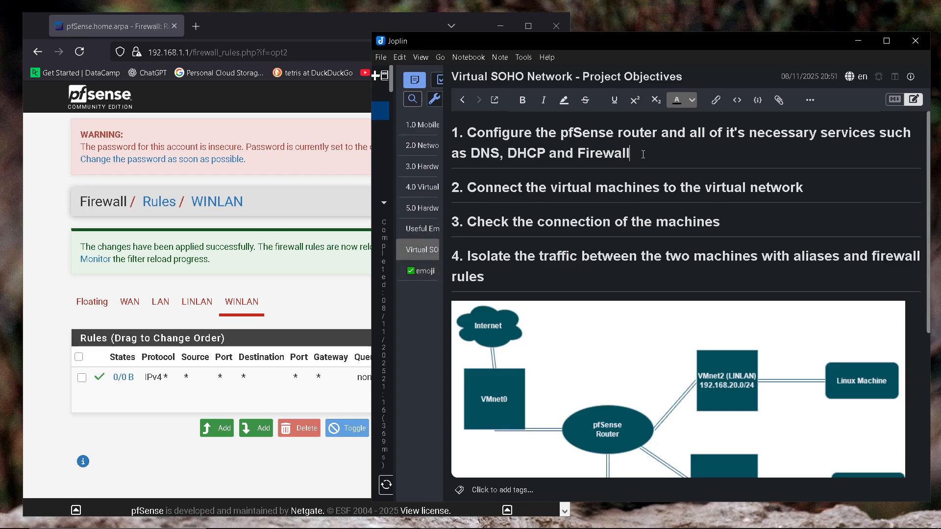
text(✅)
drag(463, 133, 654, 153)
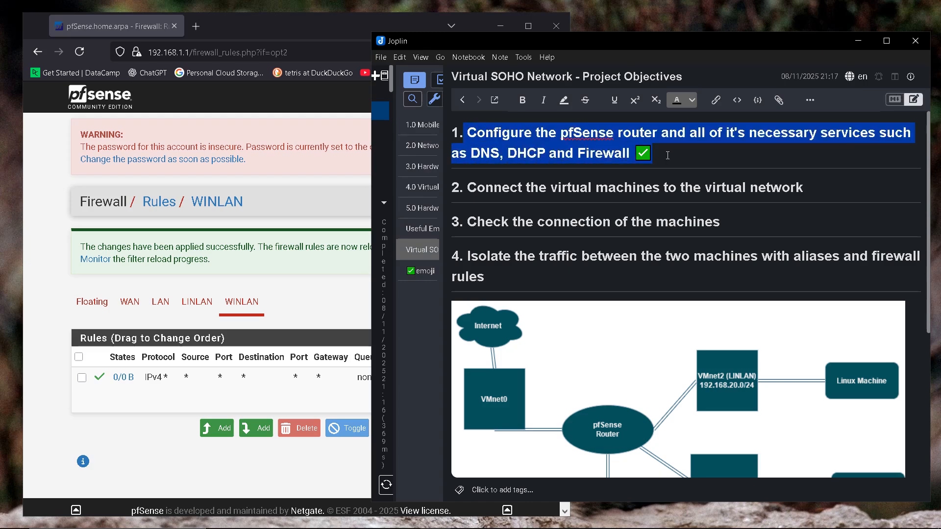
click(655, 154)
drag(465, 193, 866, 188)
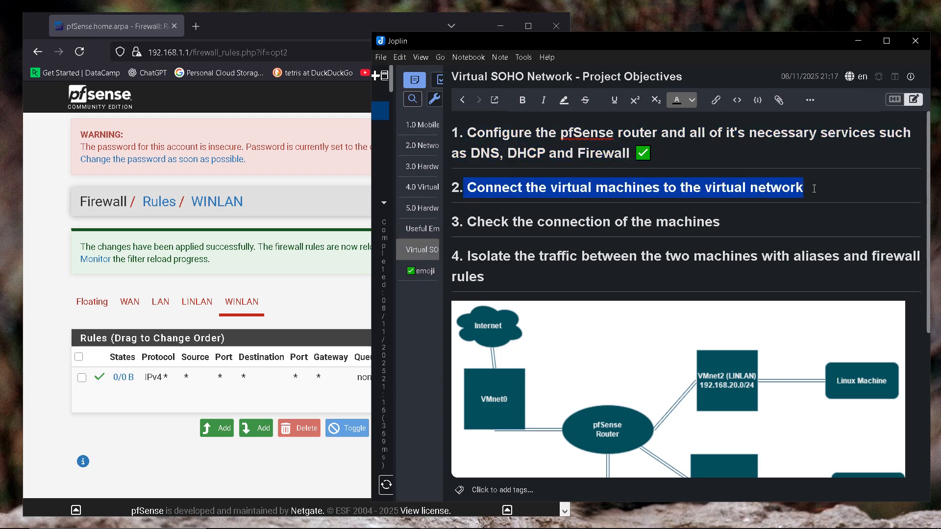
click(865, 187)
click(858, 41)
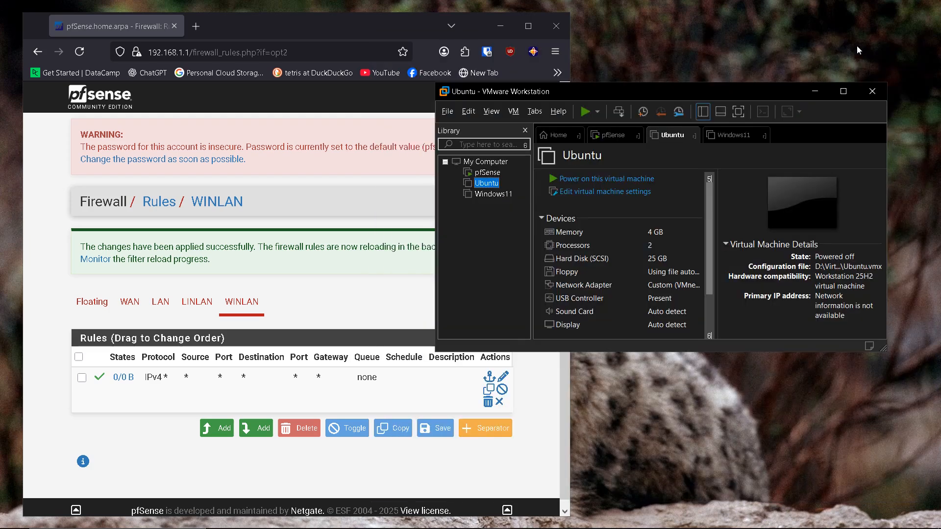
right_click(489, 186)
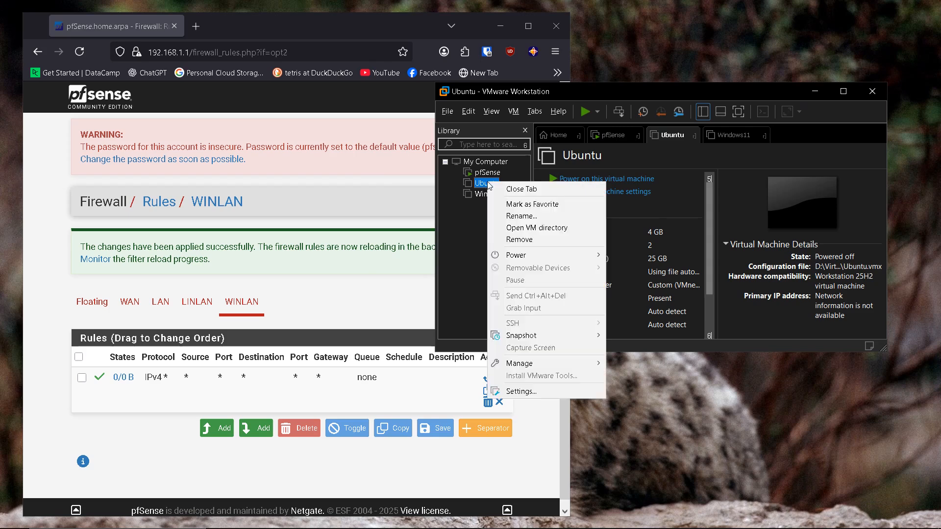
click(520, 392)
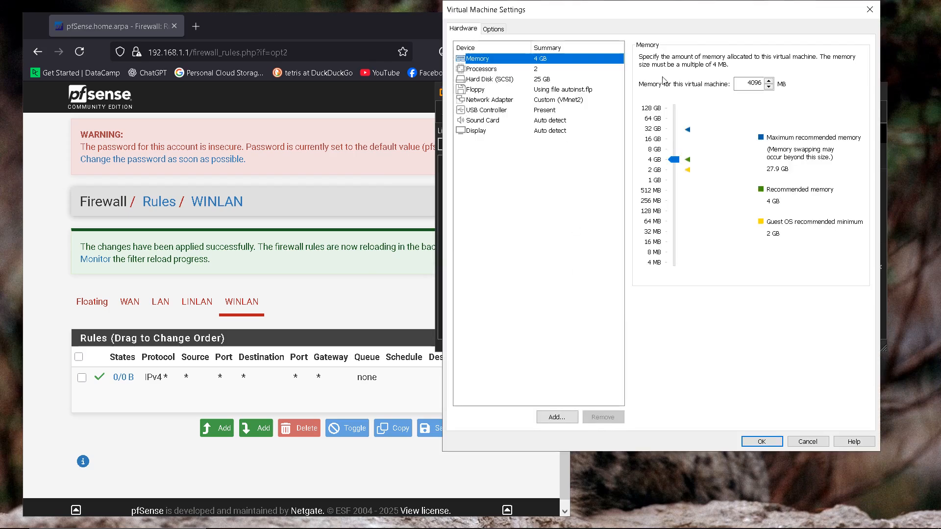
drag(677, 18, 305, 29)
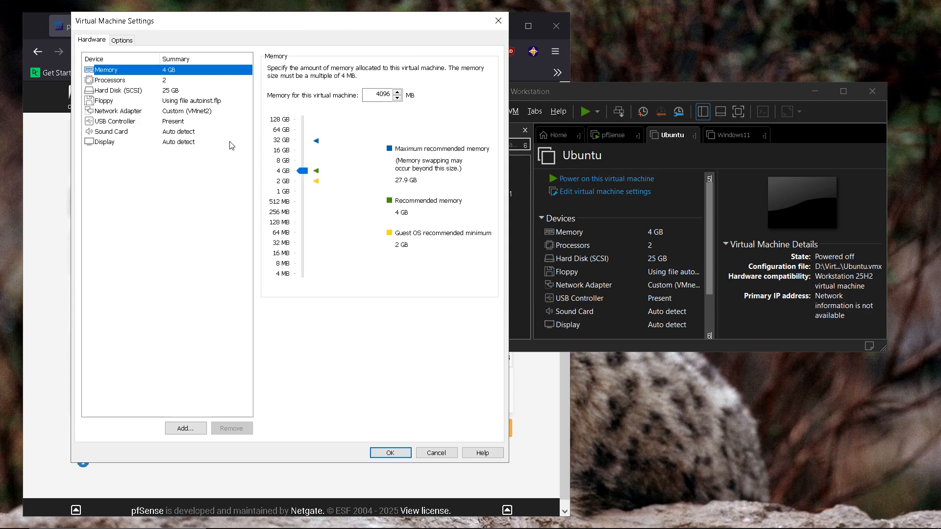
click(133, 113)
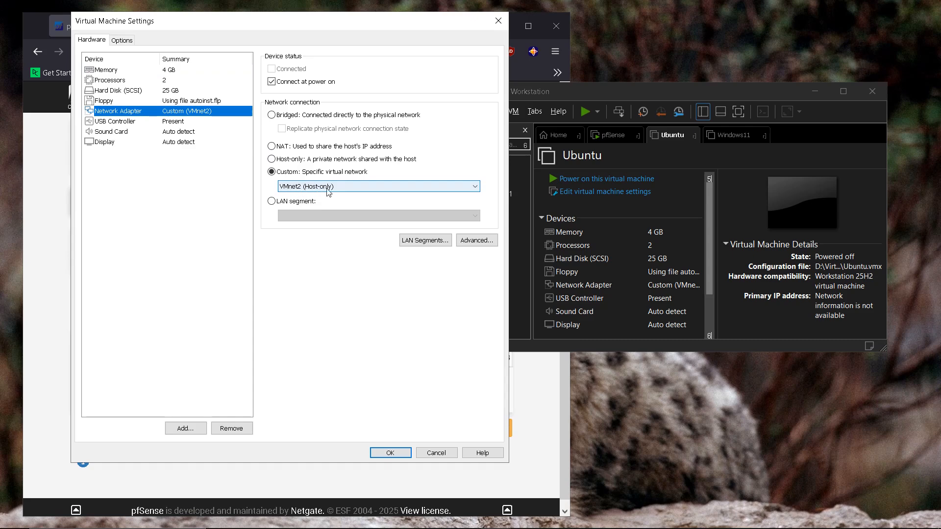
click(660, 92)
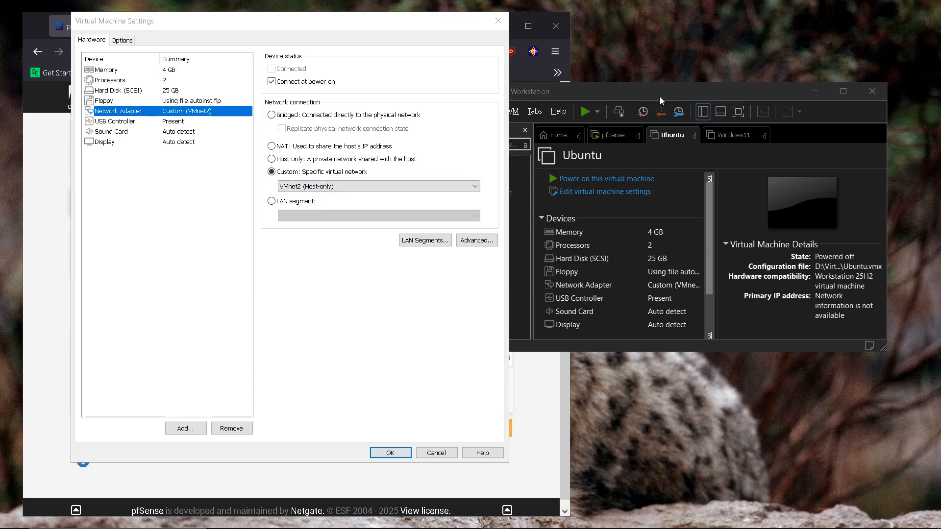
click(452, 516)
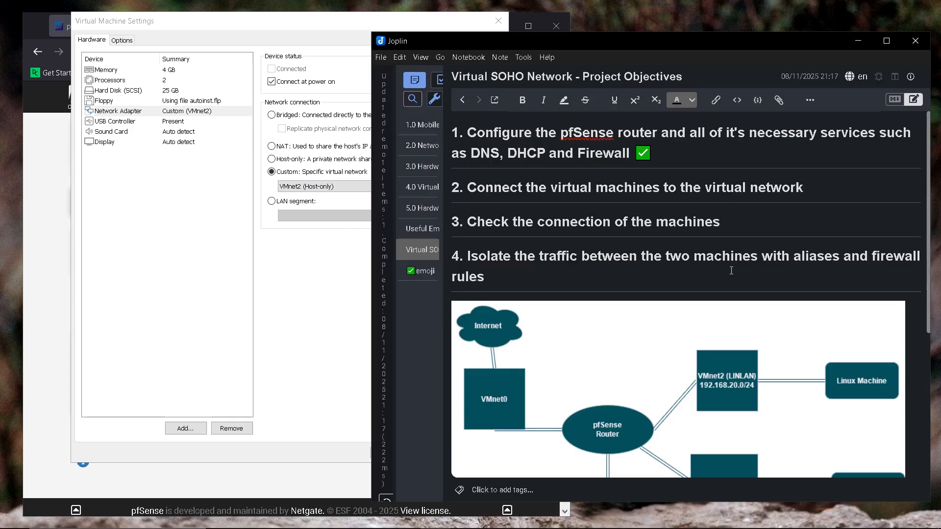
scroll(731, 270, down, 2)
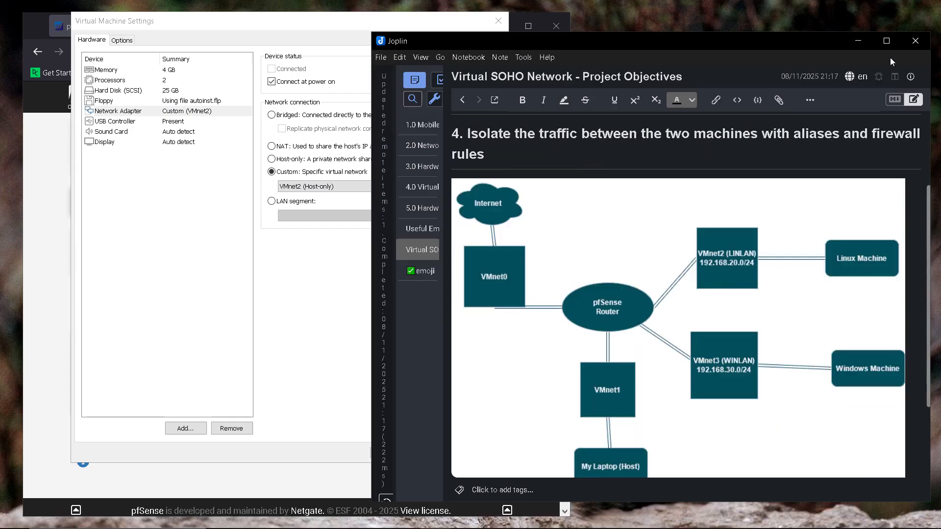
click(911, 42)
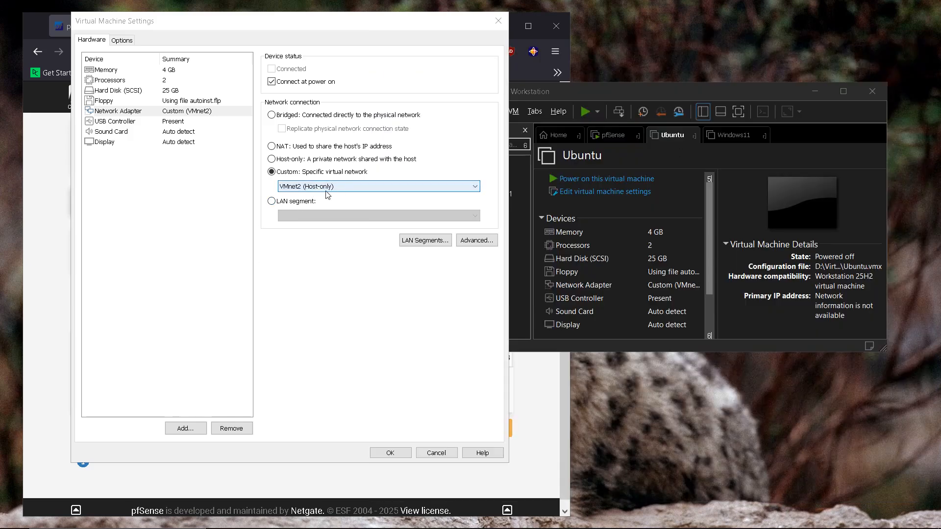
click(391, 453)
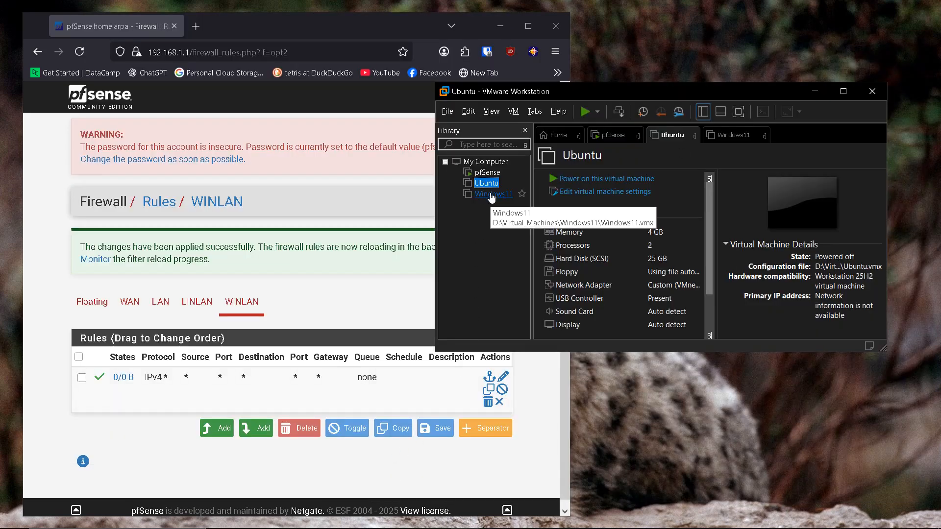
Step: Confirm in Settings that the Windows11 network adapter is on VMnet3 (Host-only), then close with OK
click(492, 195)
right_click(493, 195)
click(507, 395)
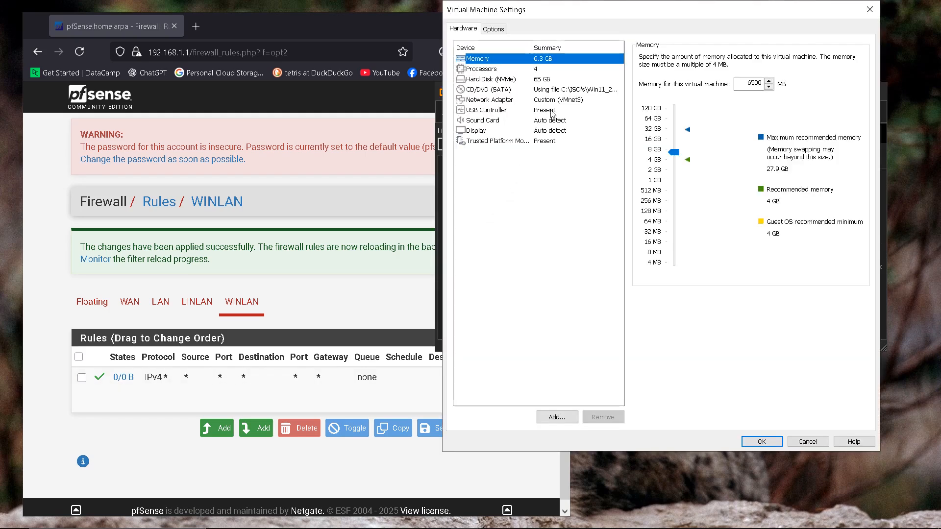
click(552, 101)
drag(650, 20, 246, 25)
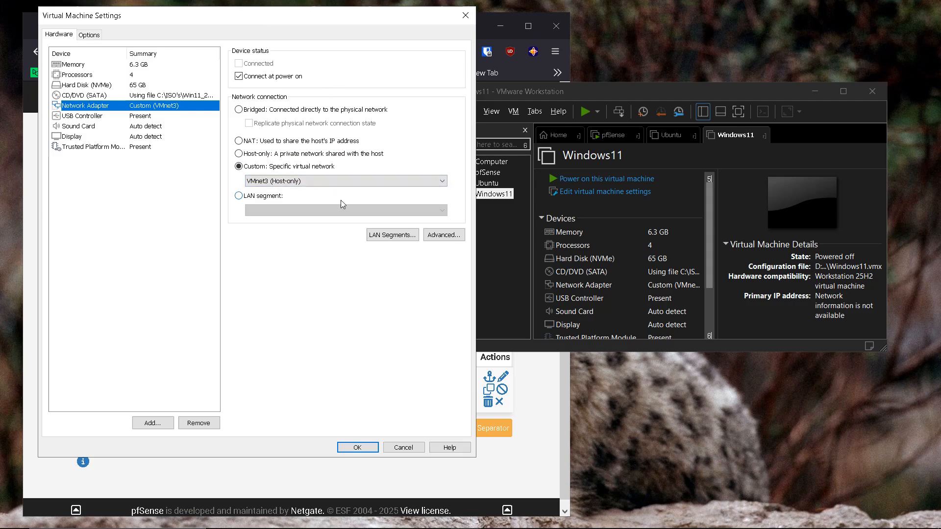
click(357, 448)
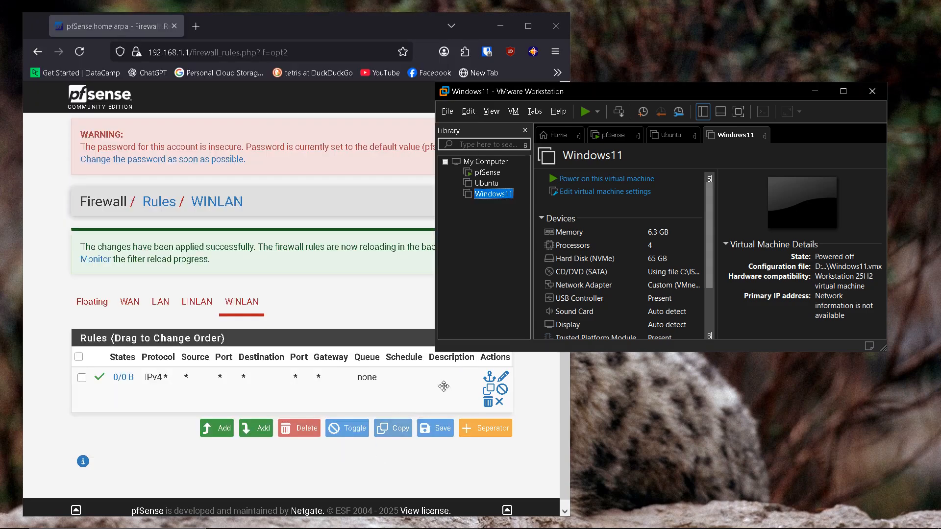
Step: Power on the Ubuntu and Windows11 VMs
click(486, 183)
drag(636, 91, 510, 79)
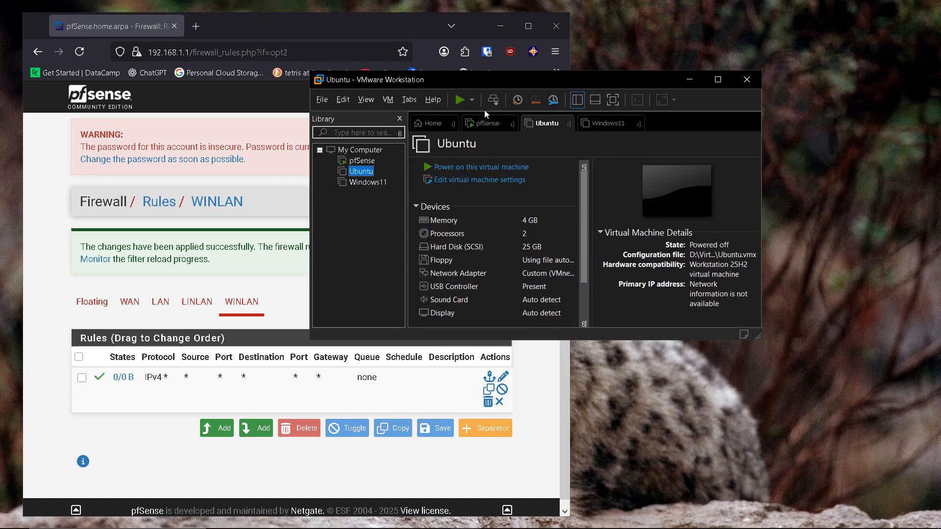
click(369, 182)
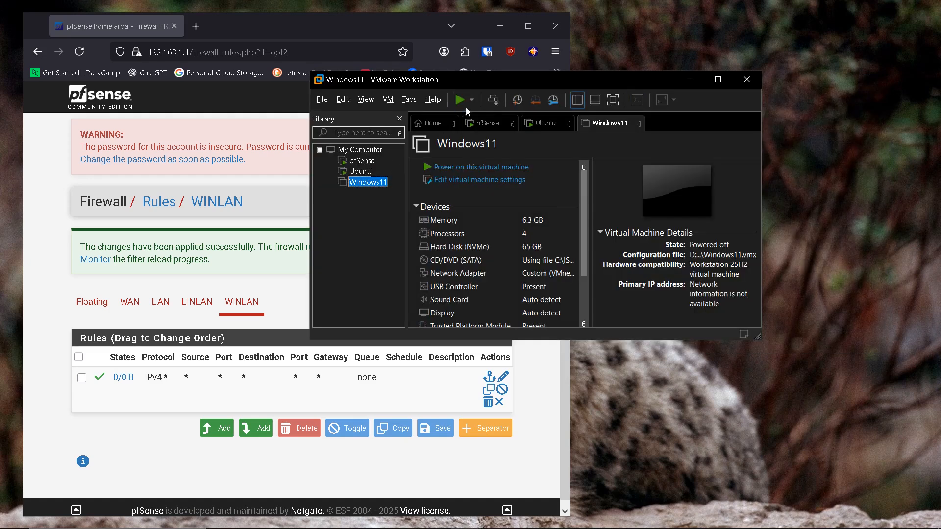
click(461, 101)
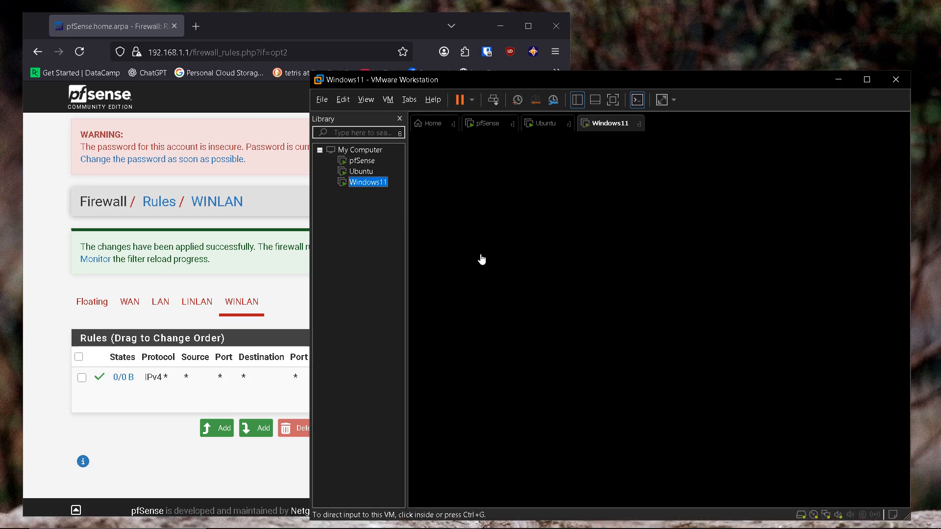
drag(611, 84, 581, 69)
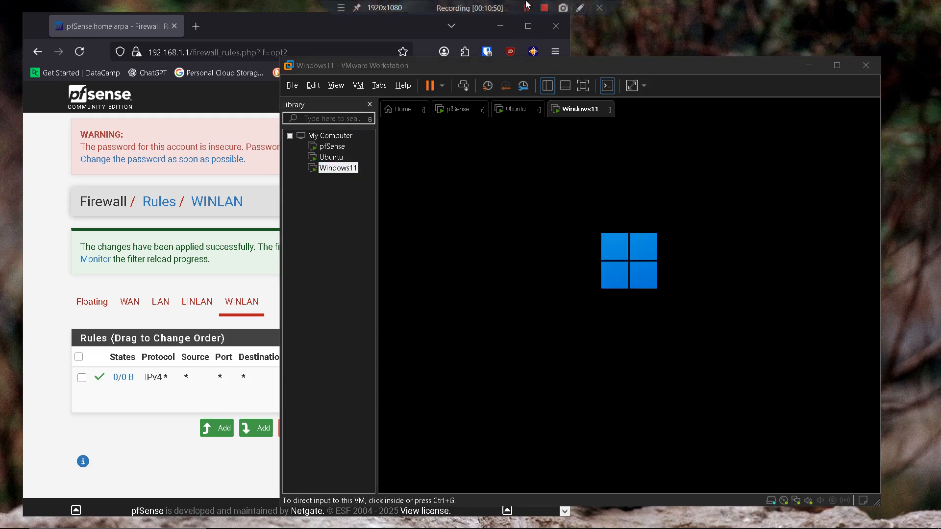
click(528, 5)
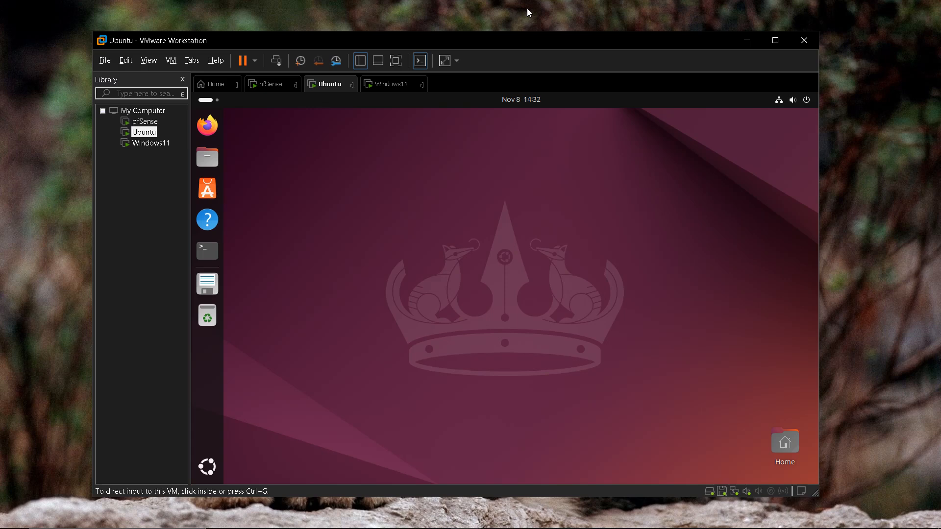
click(417, 165)
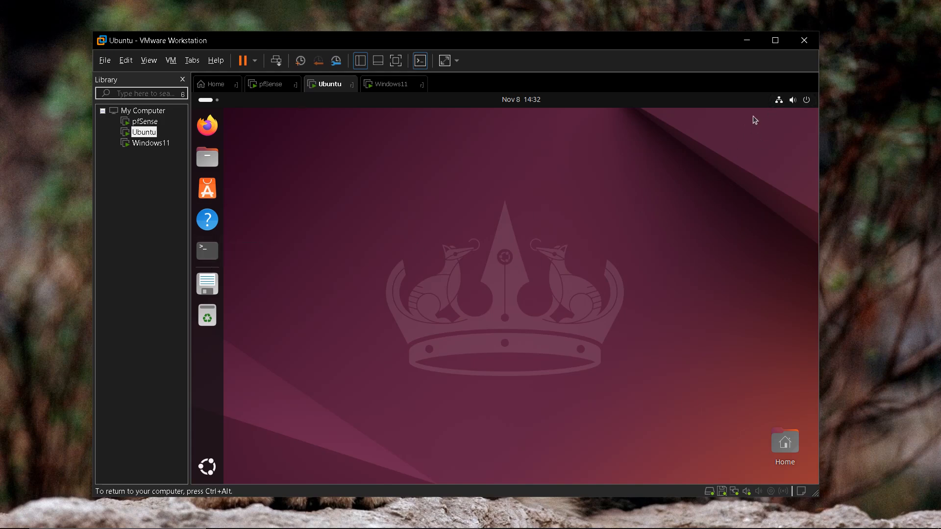
click(779, 102)
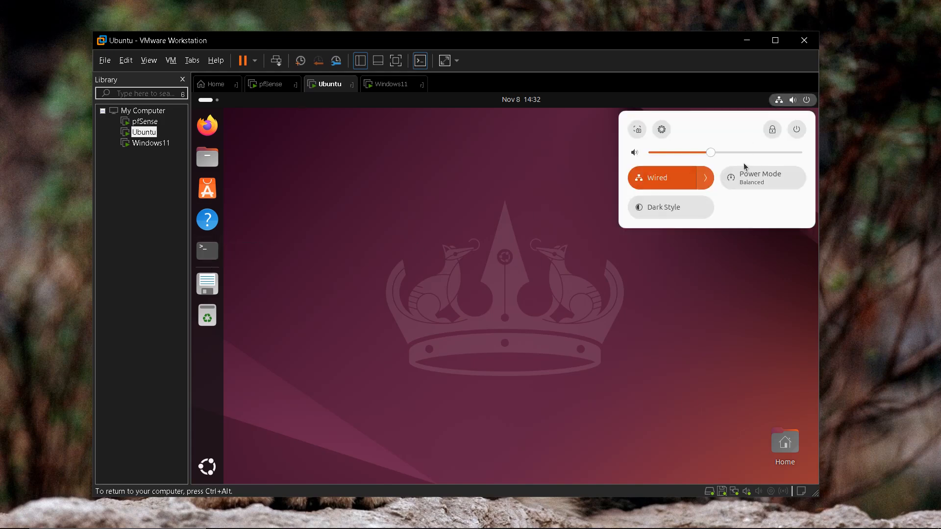
click(705, 182)
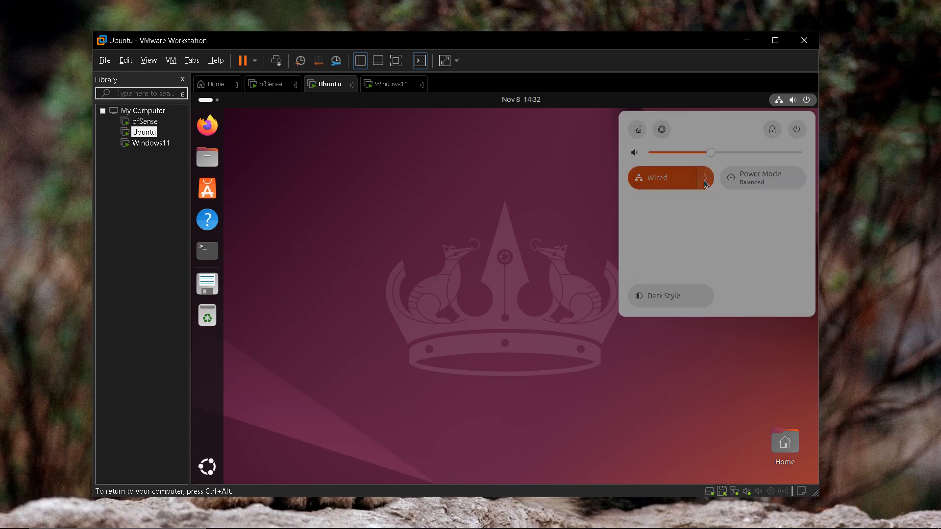
click(660, 267)
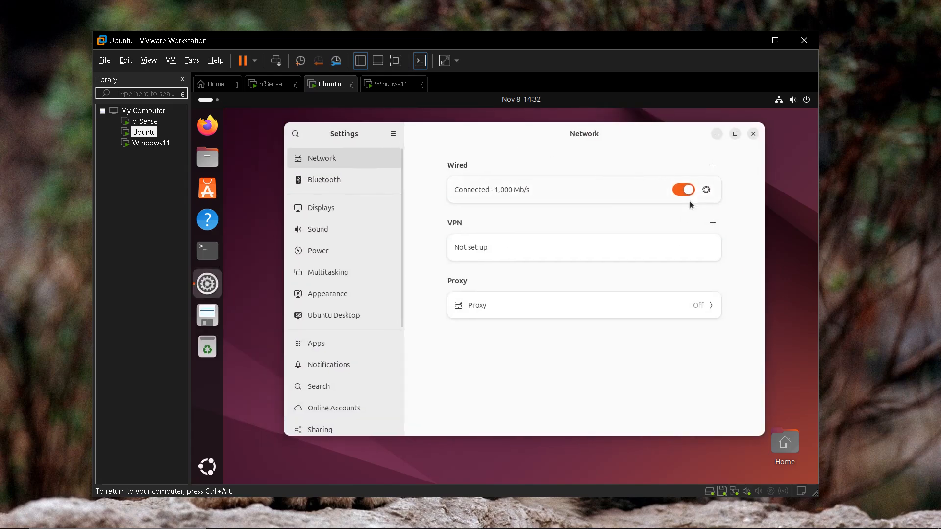
click(706, 190)
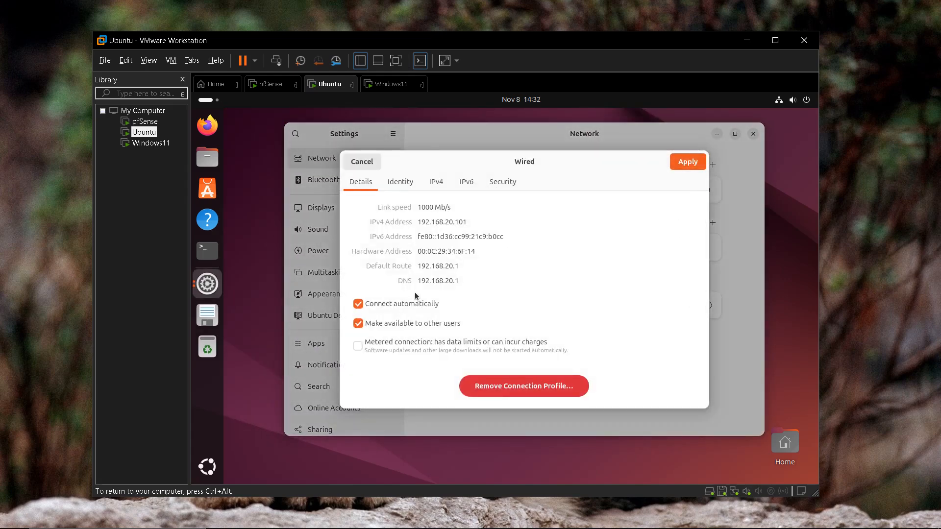
drag(419, 281, 460, 281)
drag(419, 222, 467, 221)
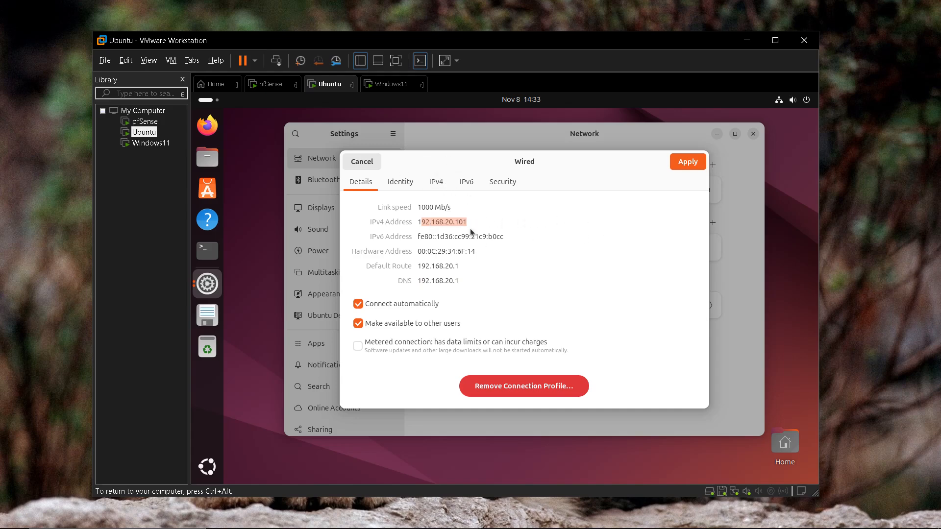
click(514, 221)
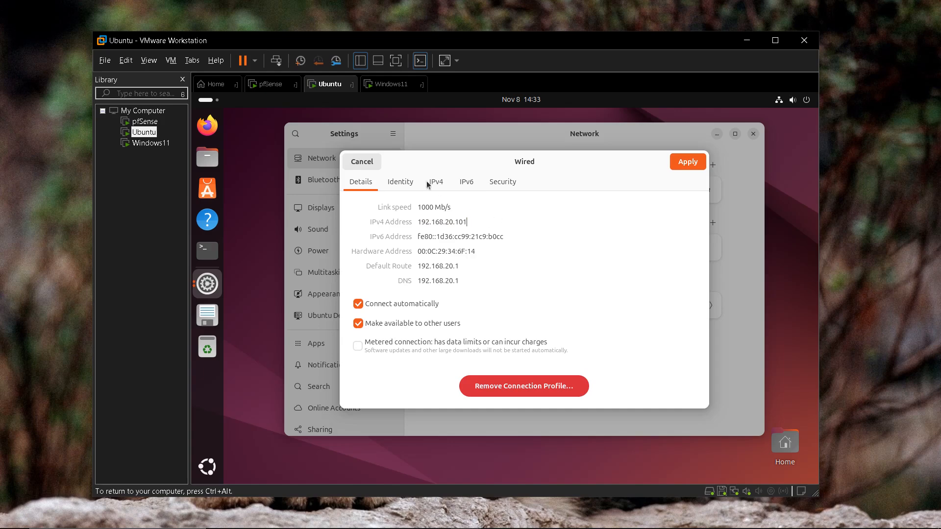
click(363, 162)
Step: In an Ubuntu terminal, run 'ip addr show' and check the ens33 IPv4 address
click(754, 134)
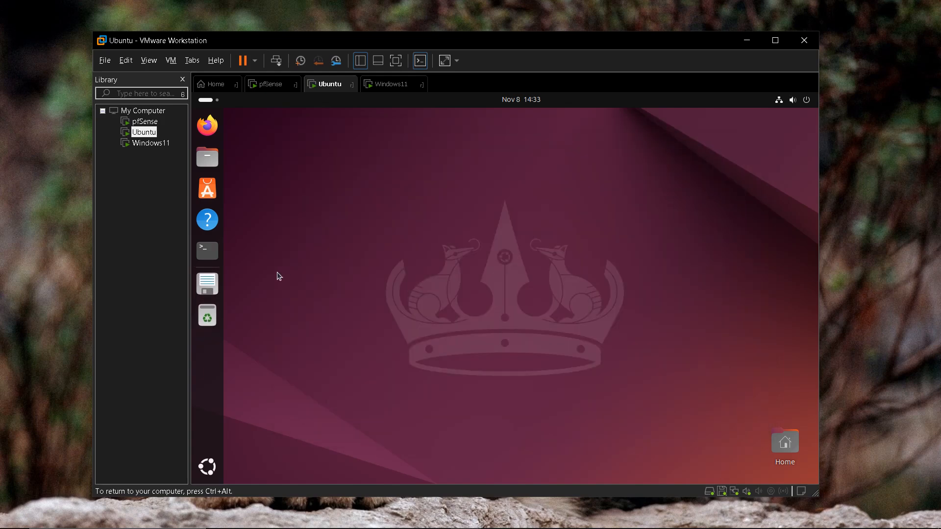
click(216, 251)
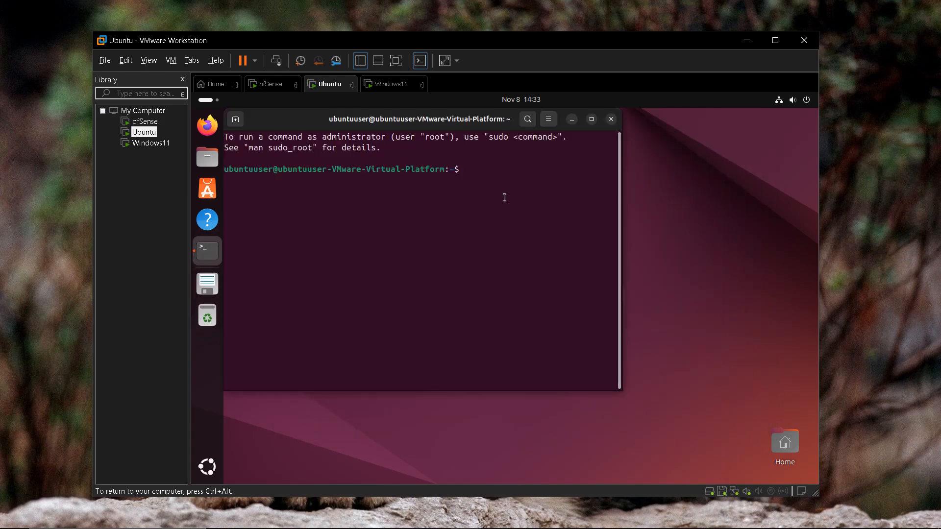
text(ip addr show)
key(Return)
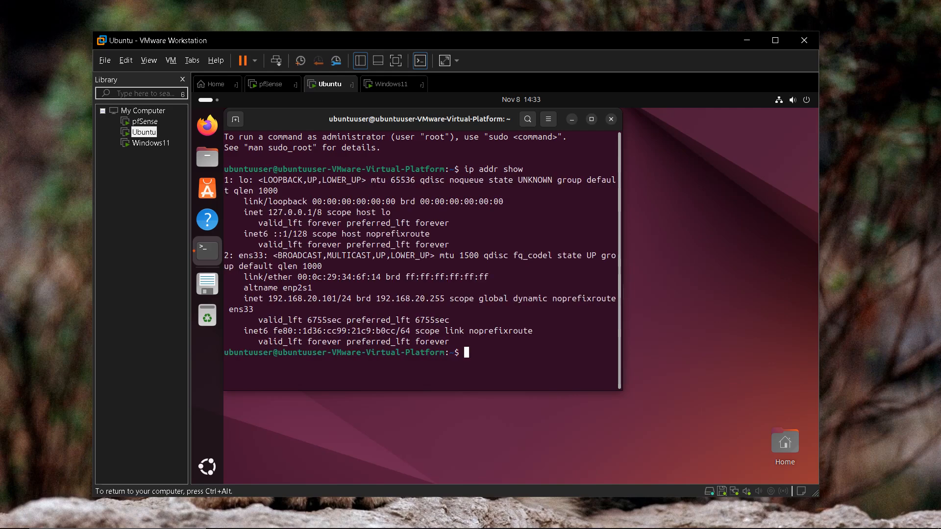
drag(273, 299, 351, 299)
click(474, 318)
Step: Clear the terminal, run 'ping -c4 8.8.8.8', and launch Firefox
text(clear)
key(Return)
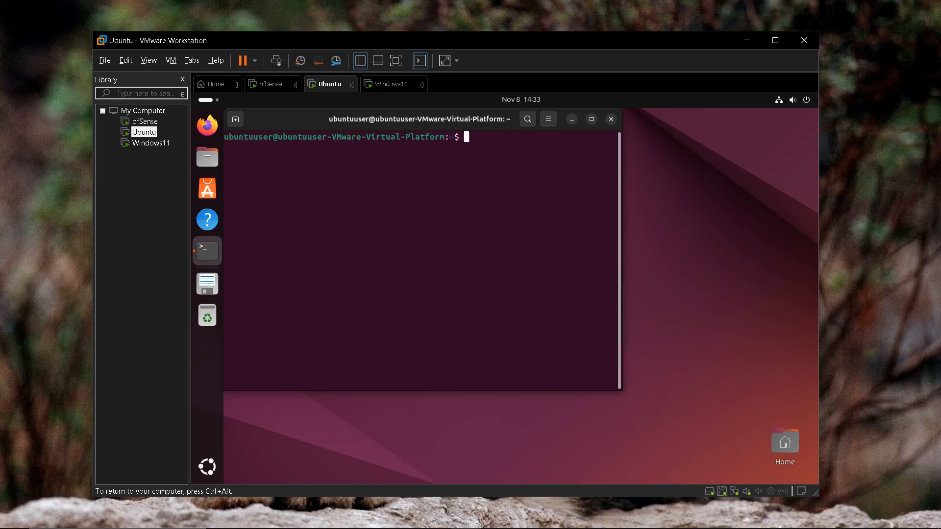
text(ping -c4 8.8.8.8)
key(Return)
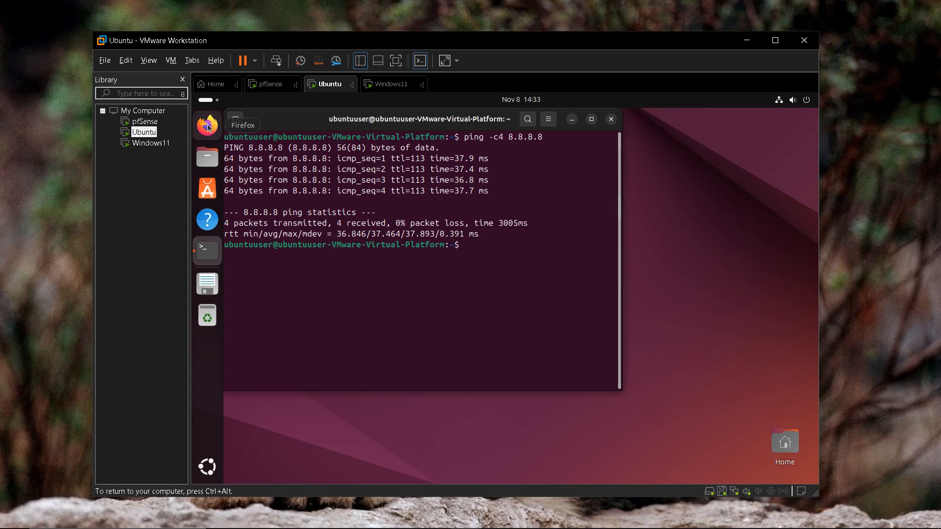
click(699, 214)
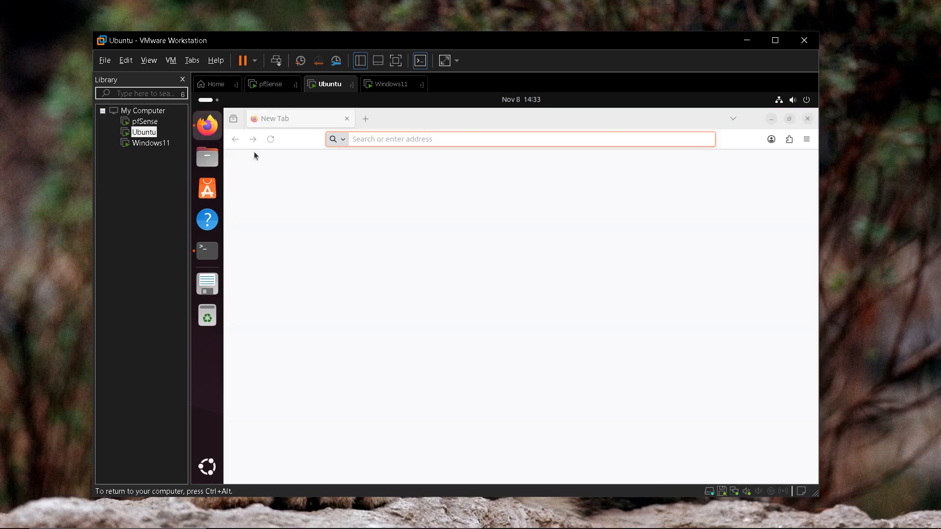
Step: Load google.com in Firefox and reject all cookies
click(425, 140)
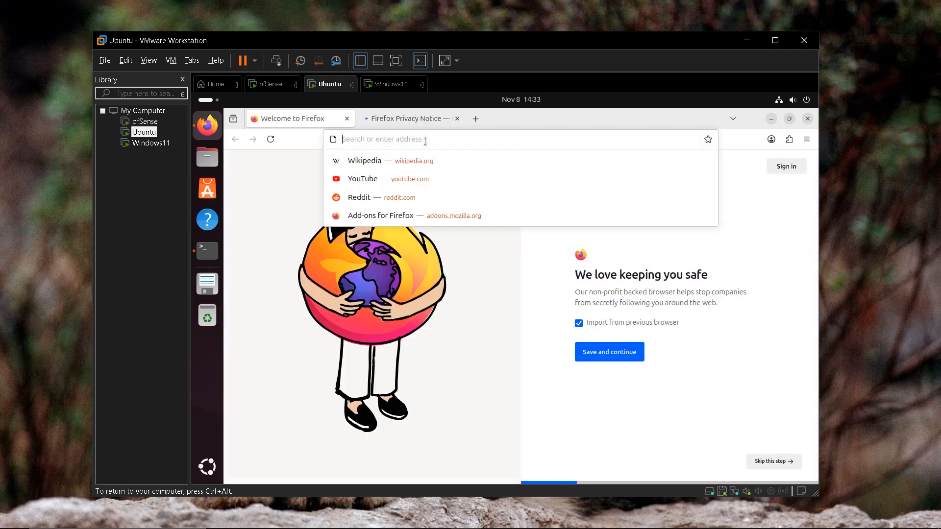
text(google.com)
key(Return)
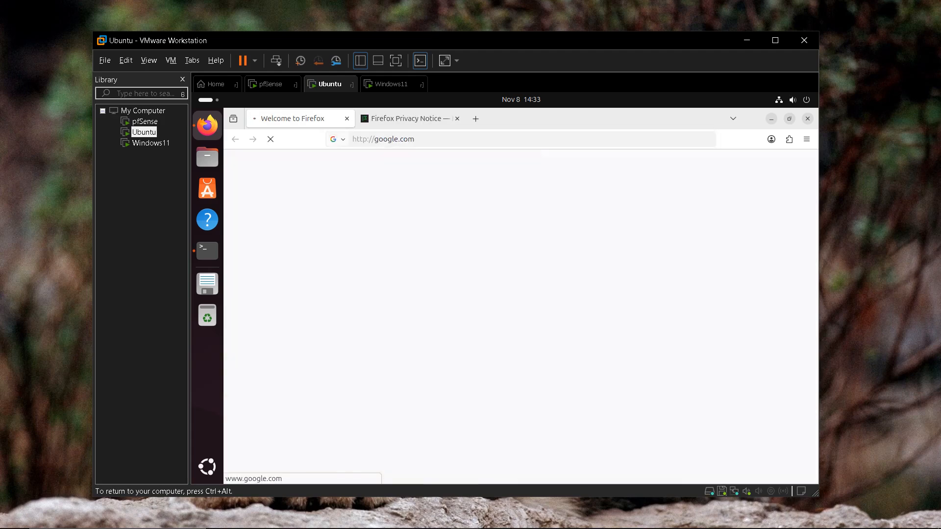
scroll(452, 220, down, 3)
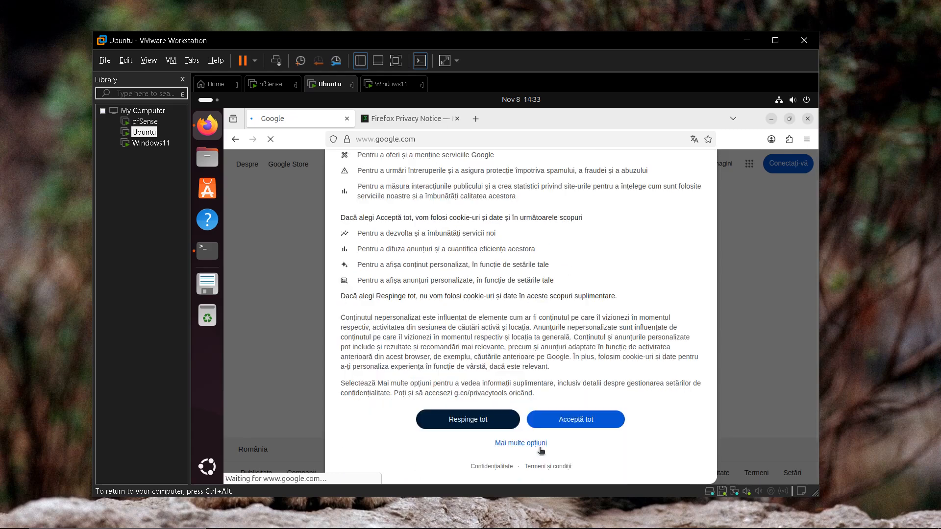
click(473, 420)
Step: Search Google for 'cisco' and open the Cisco website from the results
click(441, 273)
text(cisco)
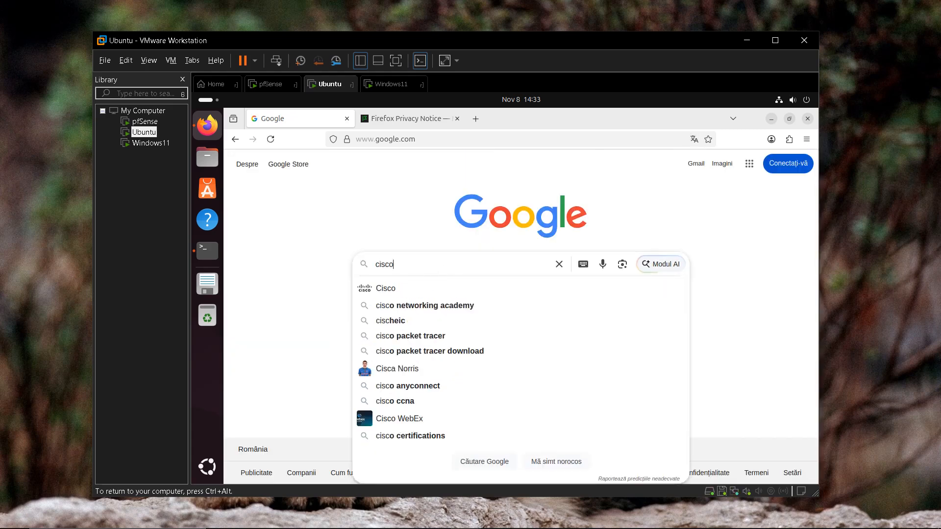
key(Return)
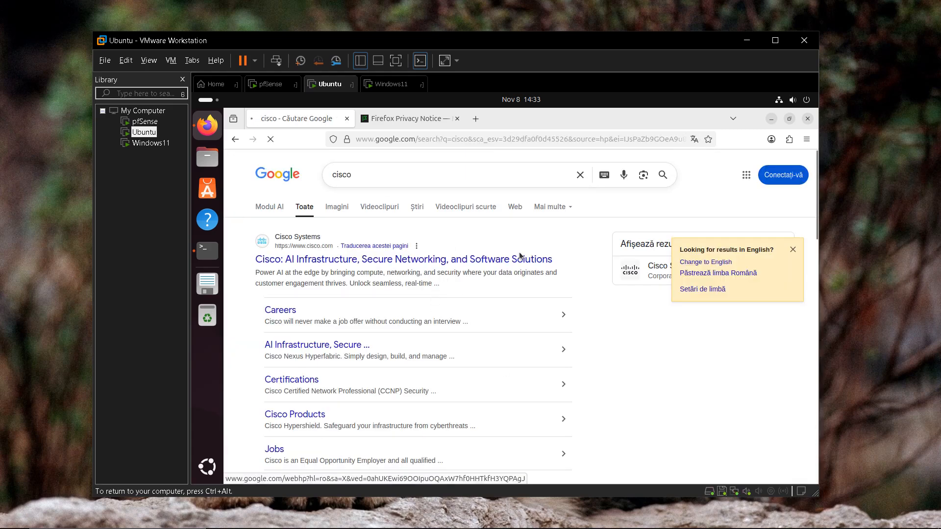
scroll(441, 294, down, 3)
scroll(363, 223, up, 4)
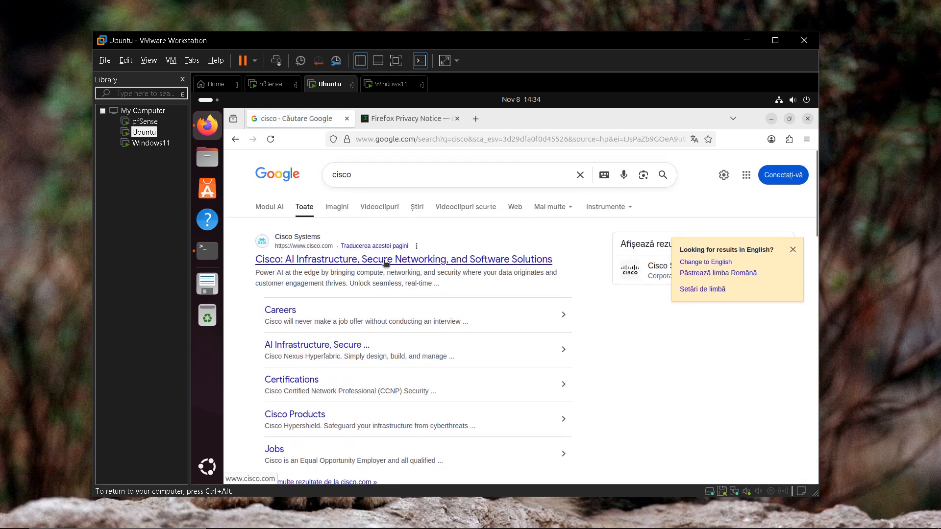
click(387, 260)
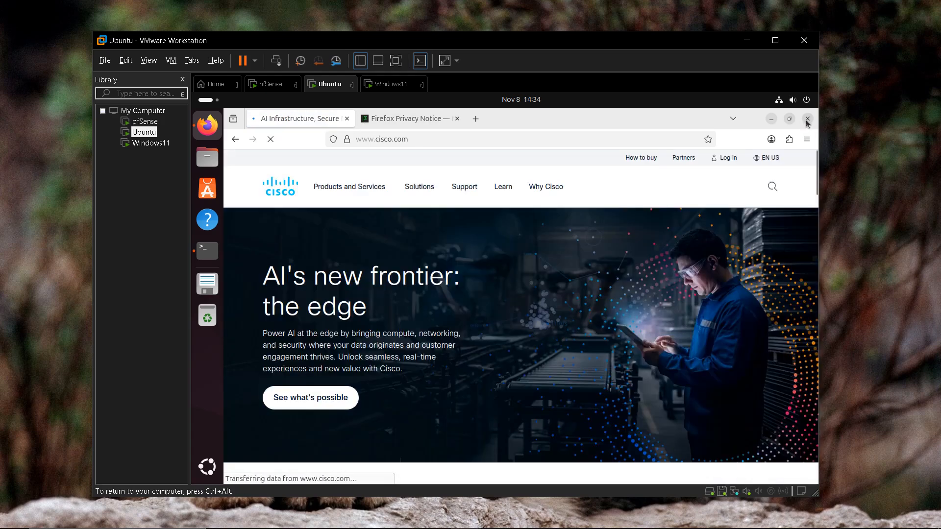
Step: Close Firefox and run 'ping -c4 192.168.20.1' to the gateway in the Ubuntu terminal
click(807, 118)
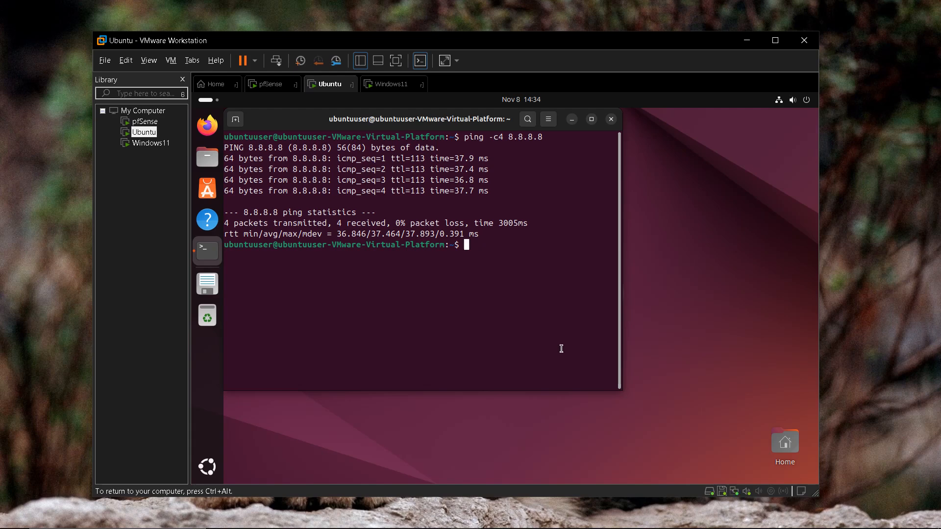
text(ping -c4 19)
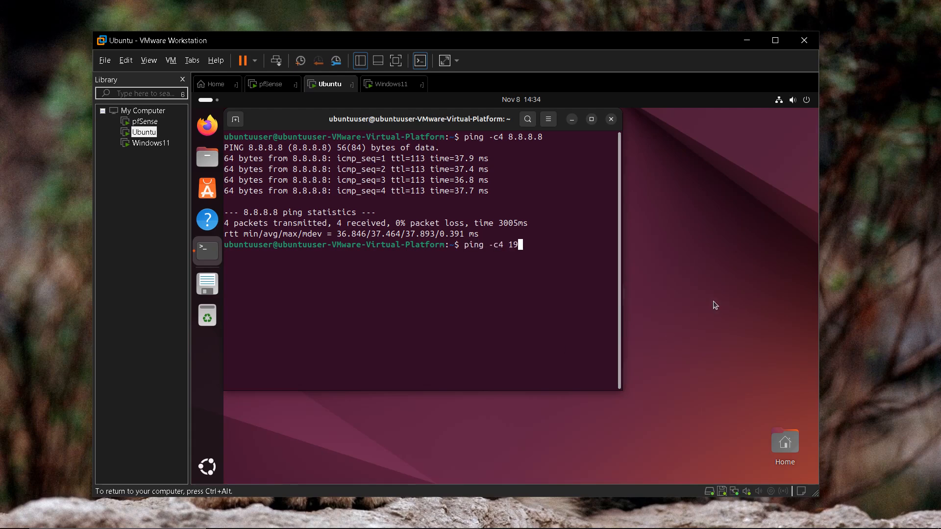
text(2.168.20.1)
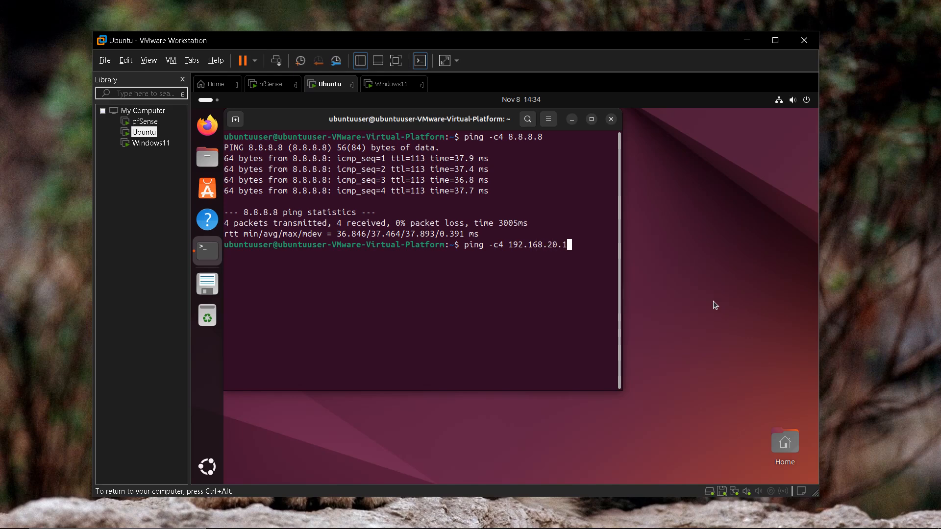
key(Return)
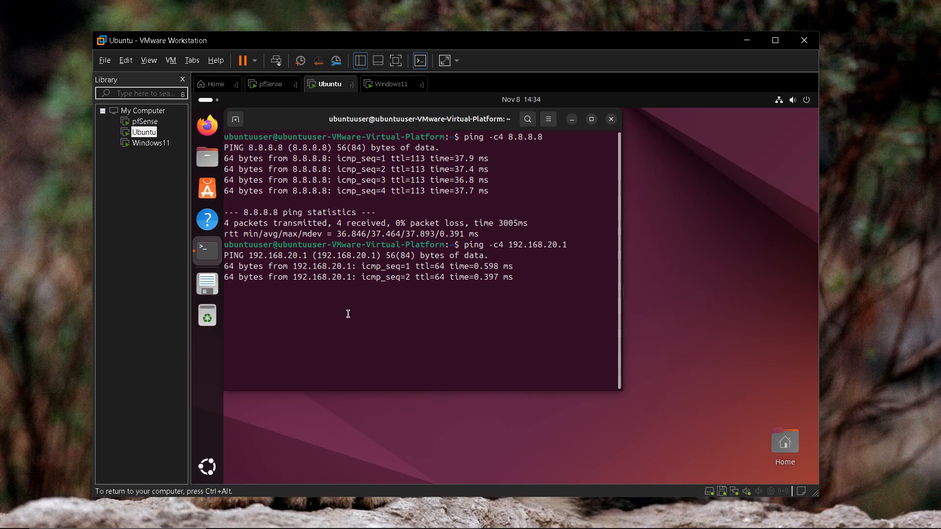
drag(302, 117, 338, 129)
Step: In the Windows11 VM, go to Settings > Network & internet > Ethernet
click(387, 87)
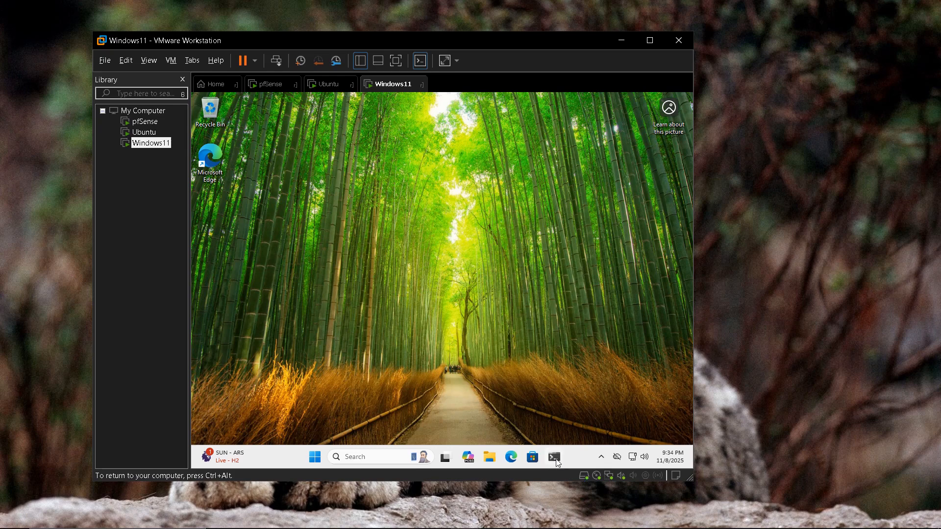
click(633, 458)
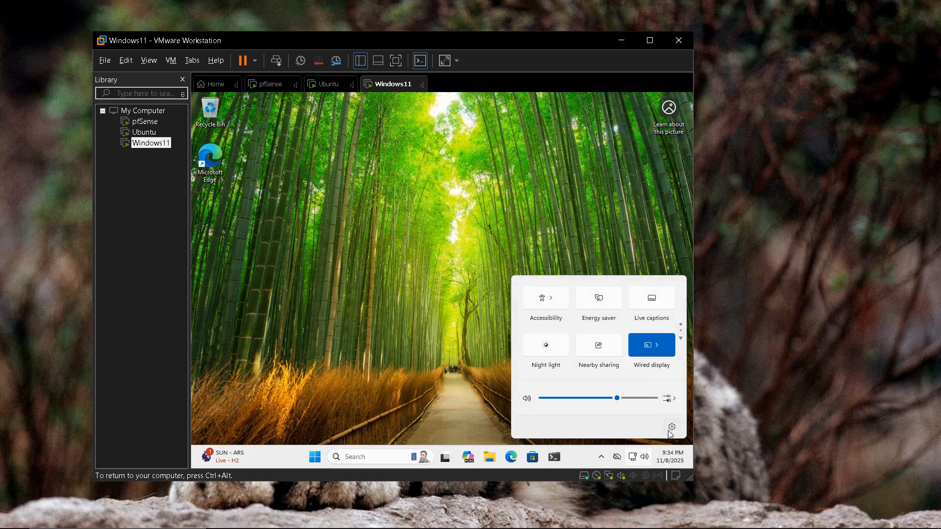
click(671, 428)
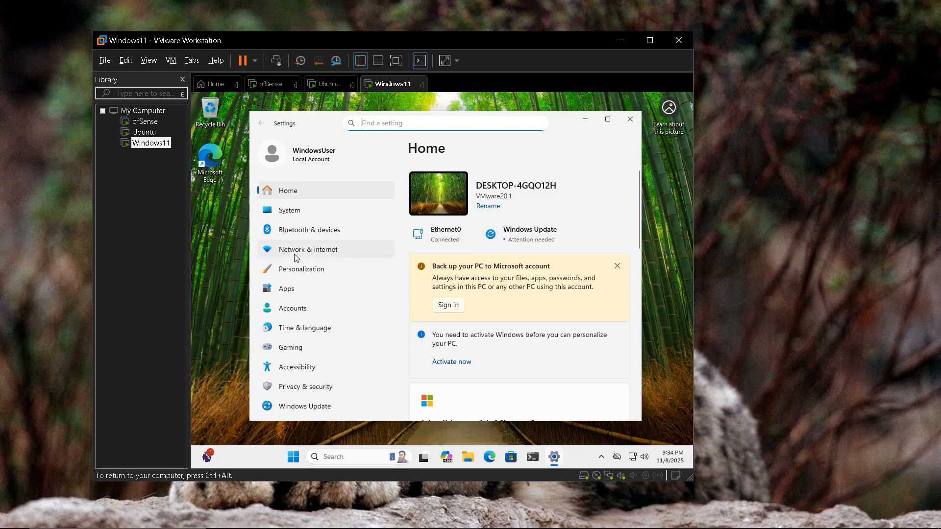
click(315, 250)
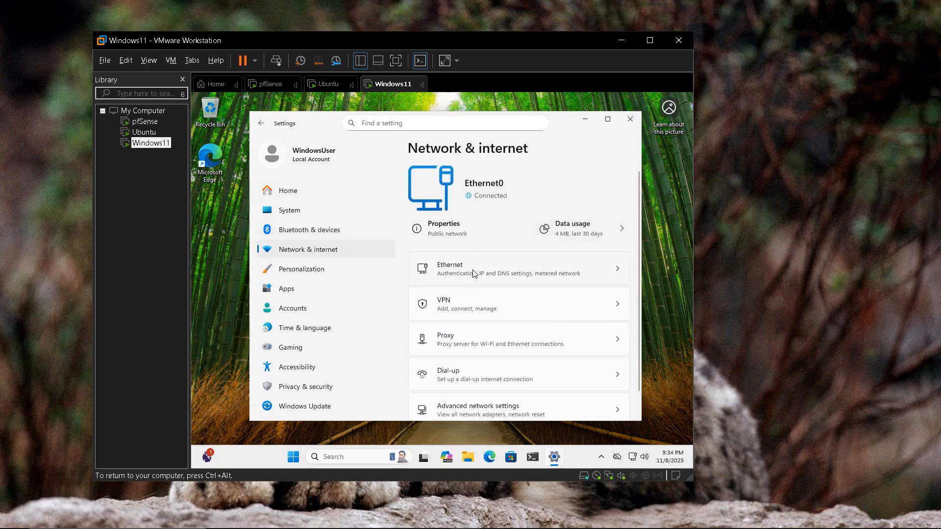
click(549, 276)
Step: Check IPv4 address 192.168.30.100 and DNS server 192.168.30.1, then close Settings
scroll(522, 275, down, 5)
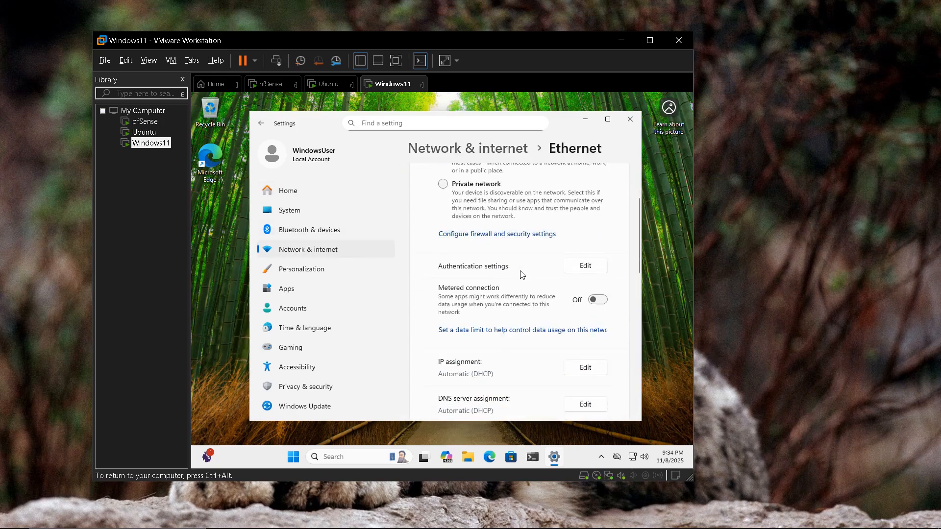
scroll(521, 275, down, 3)
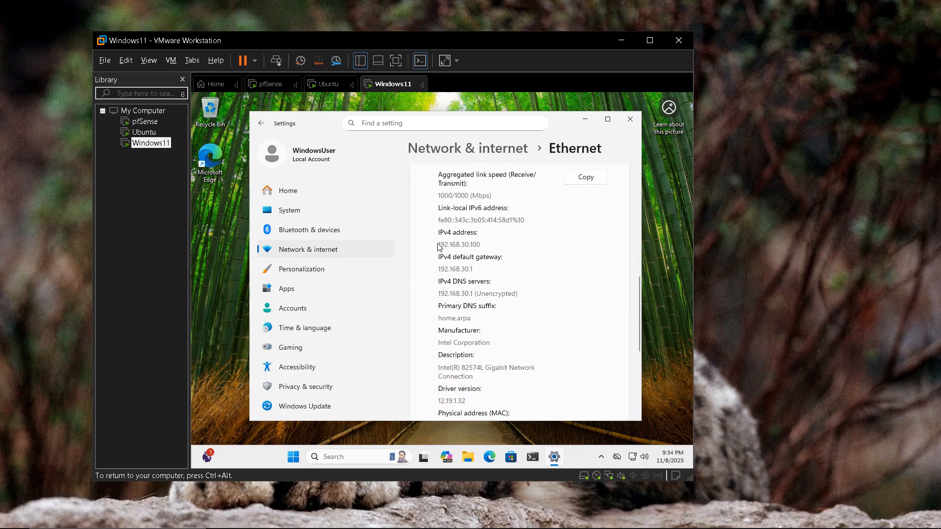
drag(440, 247, 490, 245)
scroll(485, 220, down, 2)
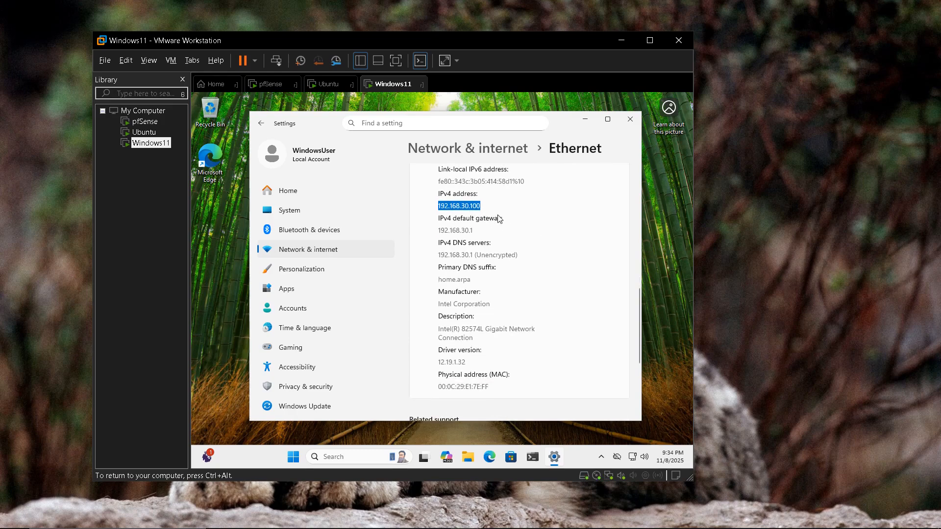
scroll(488, 204, down, 2)
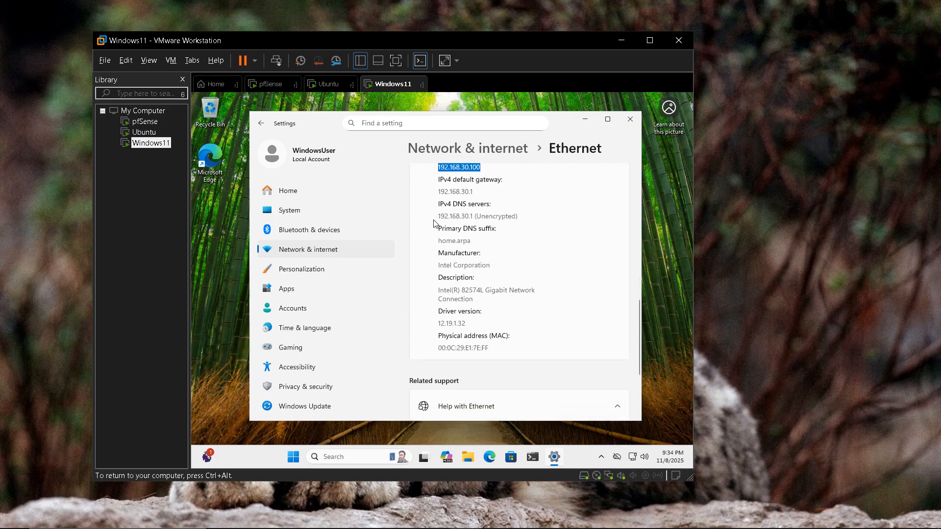
drag(439, 217, 472, 219)
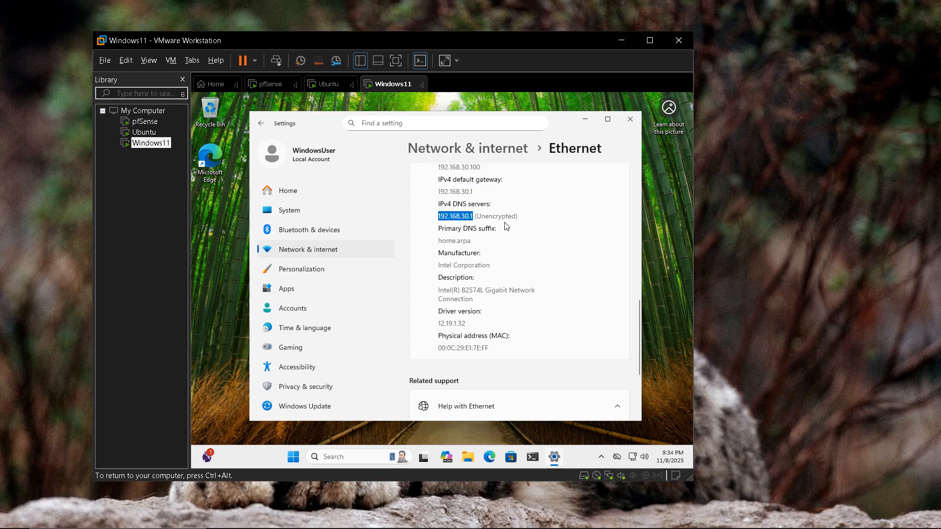
scroll(563, 245, up, 3)
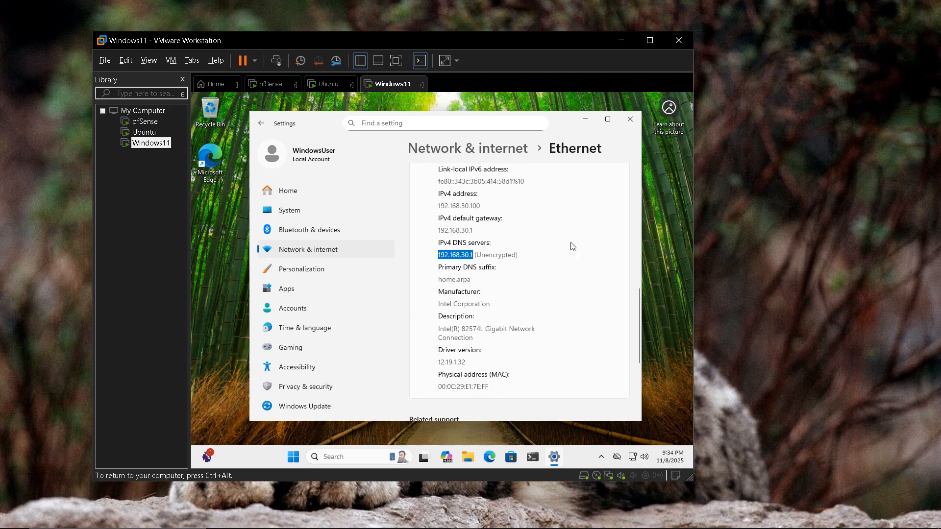
key(alt+F4)
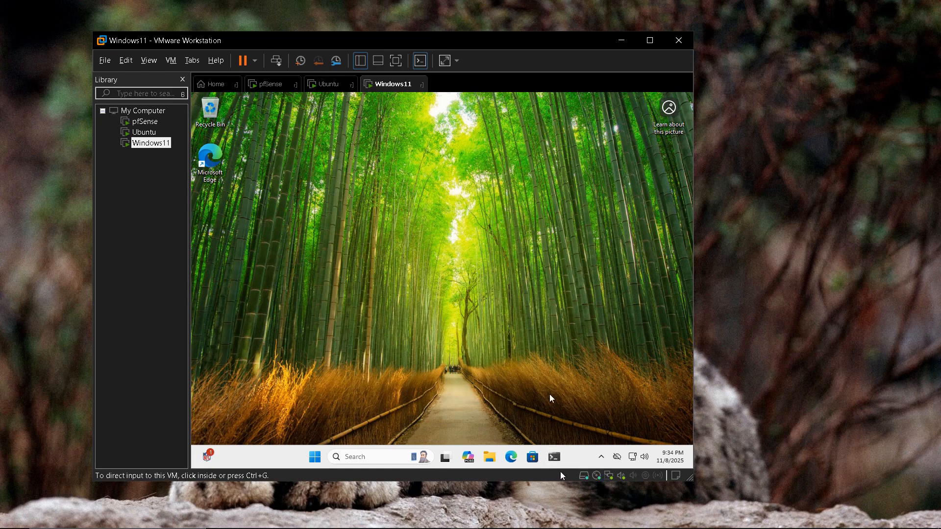
Step: Open PowerShell in the Windows11 VM, resize it, and run ipconfig
key(super+5)
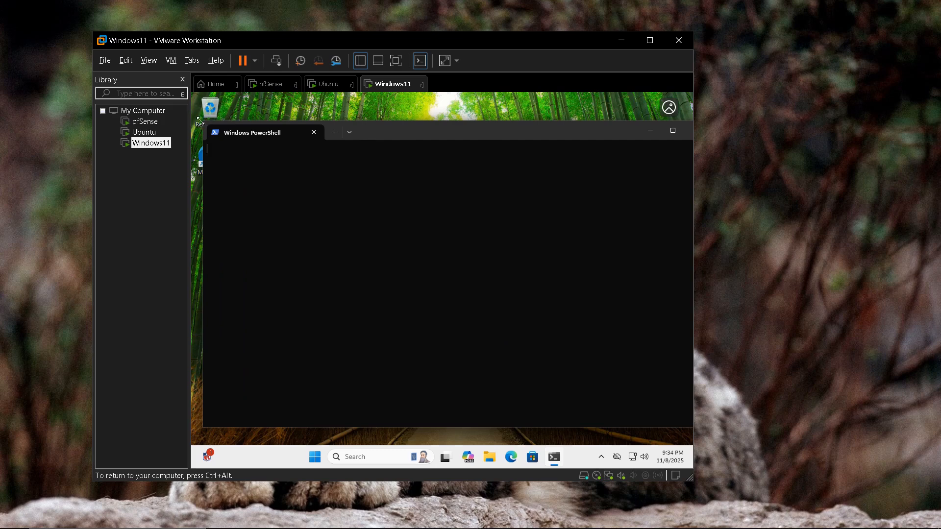
drag(490, 132, 454, 156)
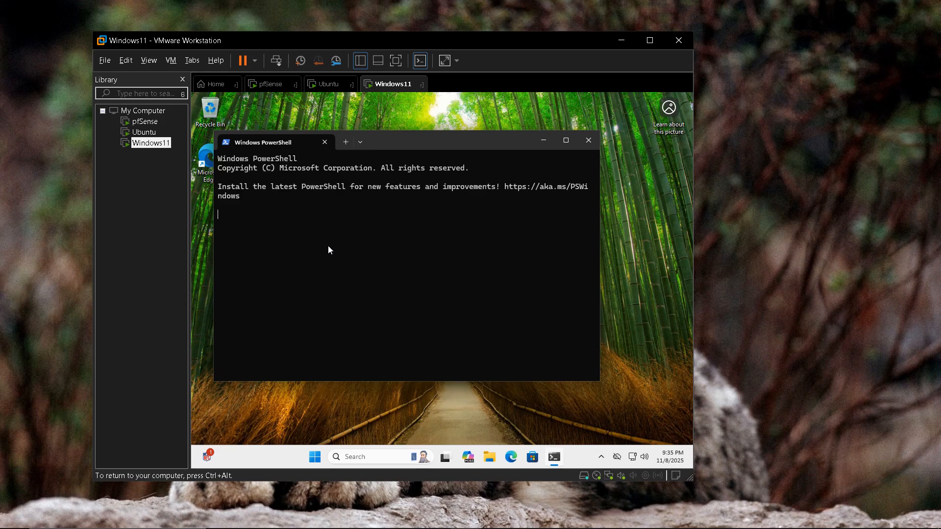
text(ipconfig)
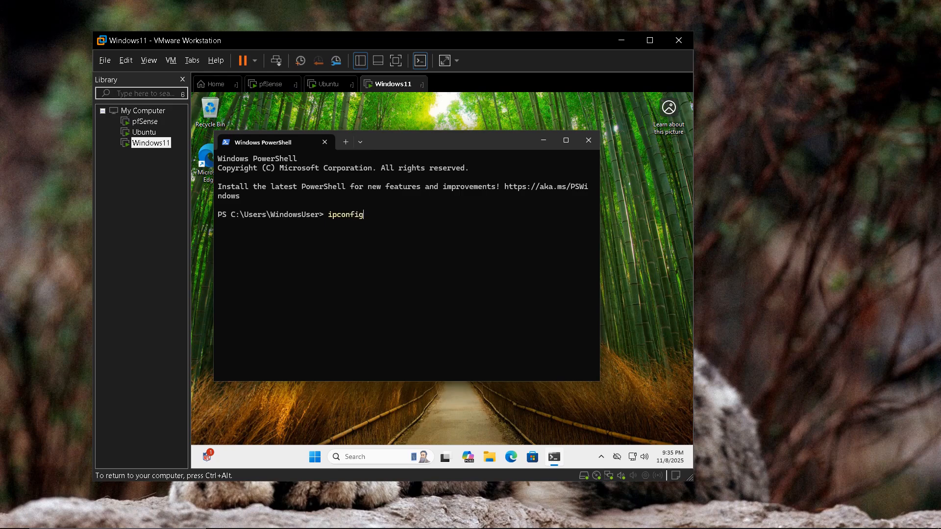
key(Return)
Step: Run 'ipconfig /all' and highlight DHCP server 192.168.30.1 and IPv4 address 192.168.30.100
key(Up)
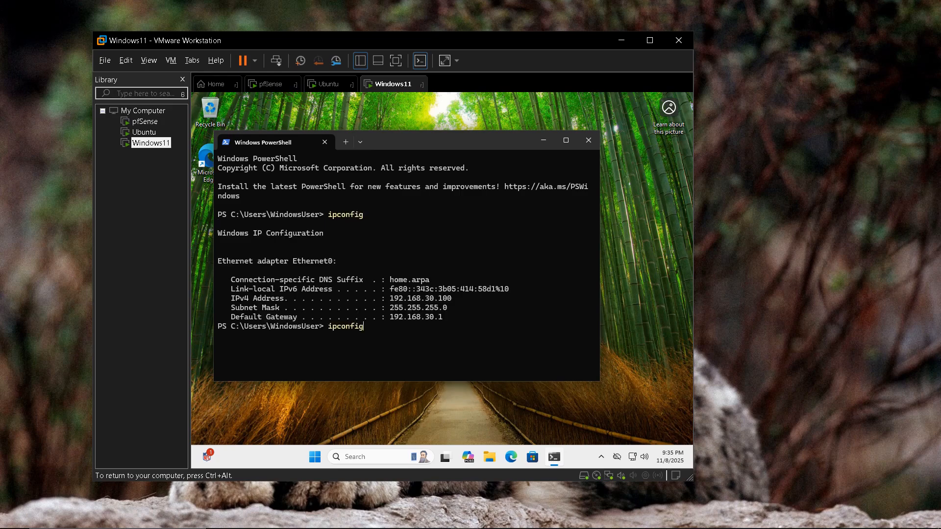
text(/all)
key(Return)
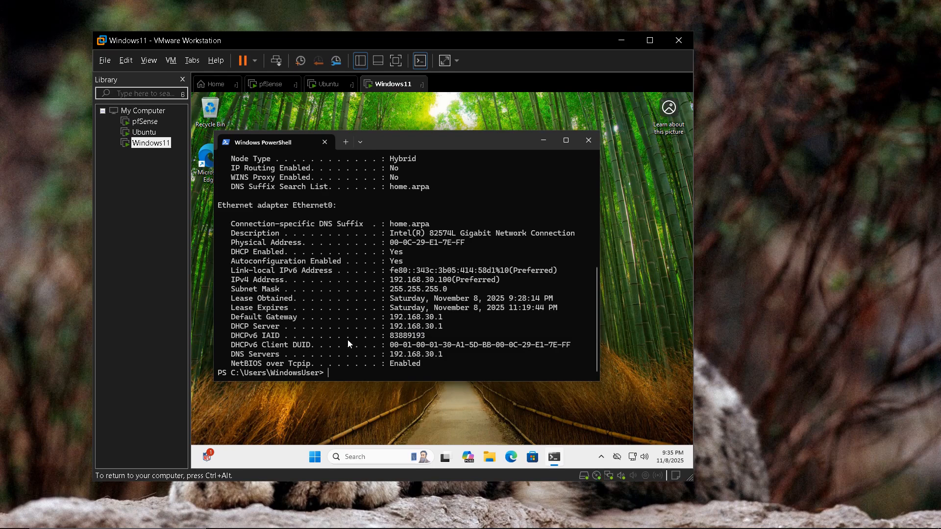
drag(391, 326, 442, 326)
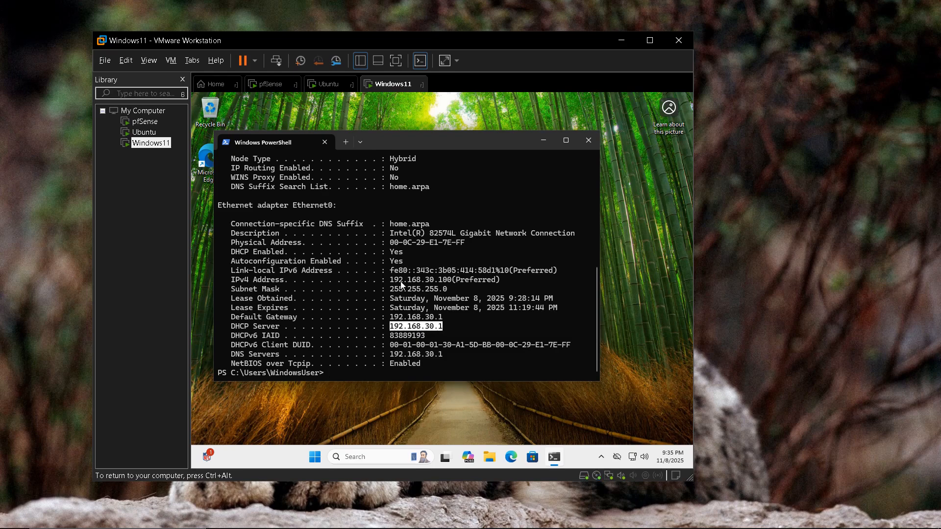
drag(392, 280, 452, 280)
click(389, 375)
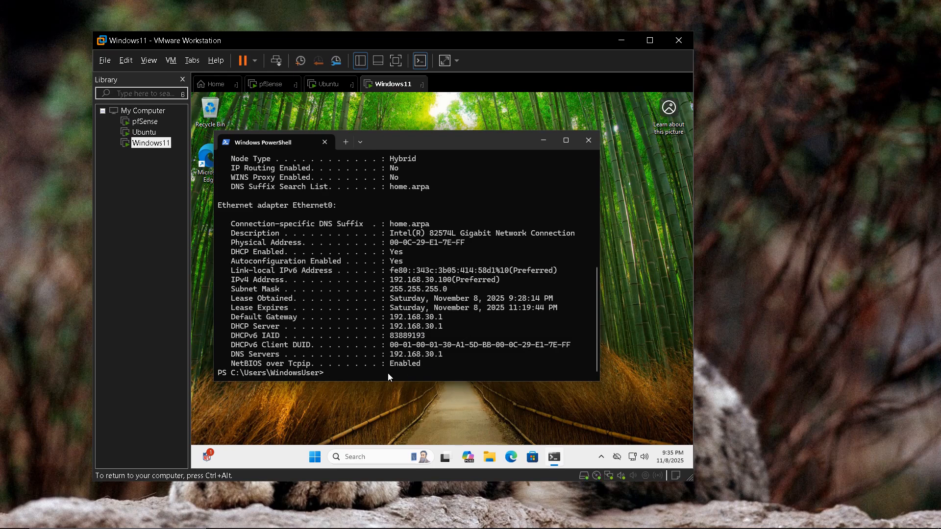
Step: Clear the PowerShell console and run 'ping 8.8.8.8'
text(clear)
key(Return)
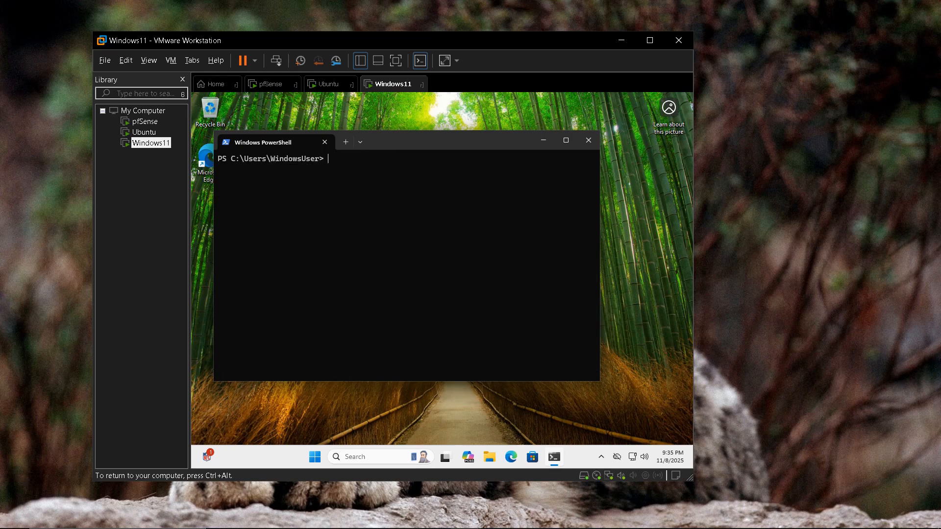
text(ping 8.8.8.8)
key(Return)
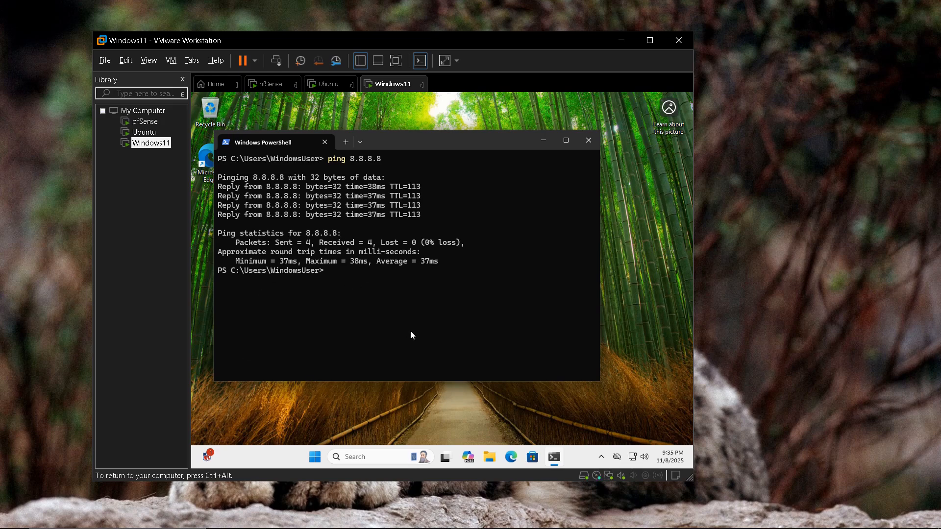
Step: Ping gateway 192.168.30.1 by editing the recalled command, then launch Edge
key(Up)
key(BackSpace)
key(BackSpace)
key(BackSpace)
key(BackSpace)
key(BackSpace)
key(BackSpace)
key(BackSpace)
text(192.168.30.1)
key(Return)
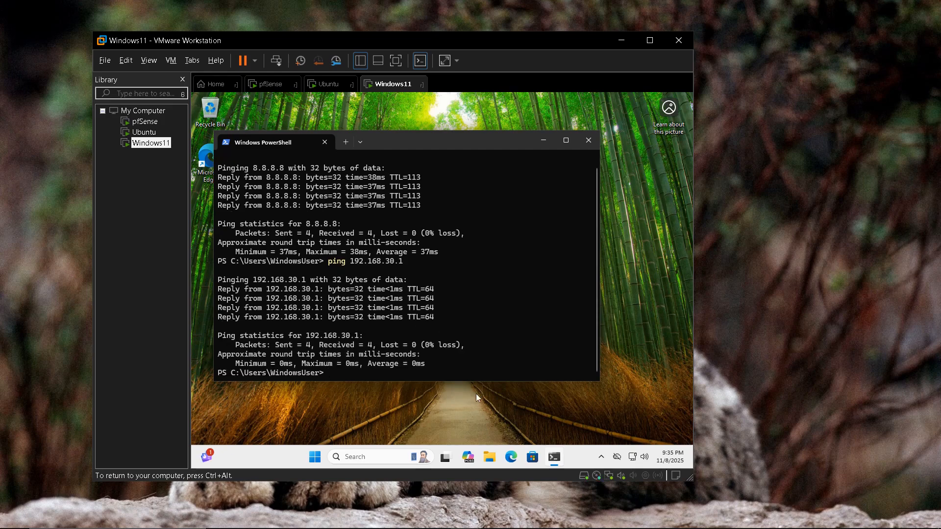
click(508, 456)
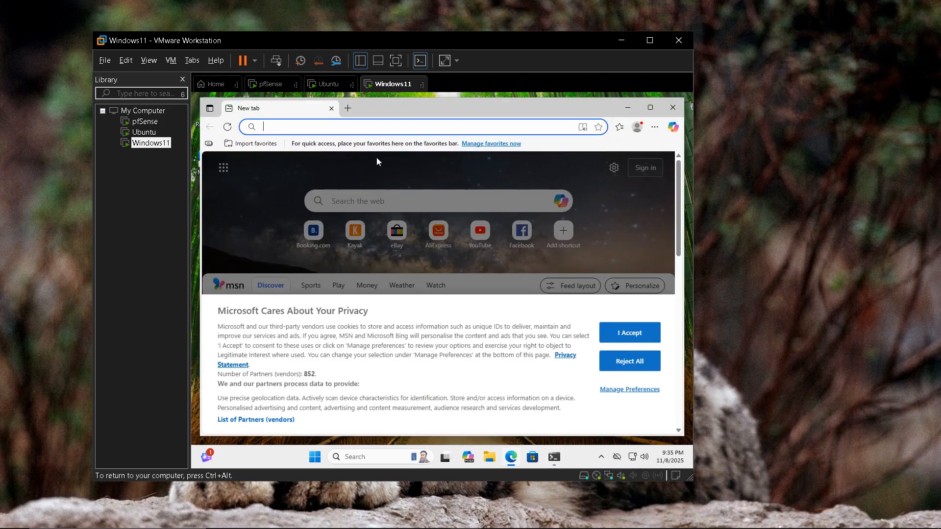
Step: Load google.com in Edge, search for 'cisco', and release input from the VM with Ctrl+Alt
click(332, 127)
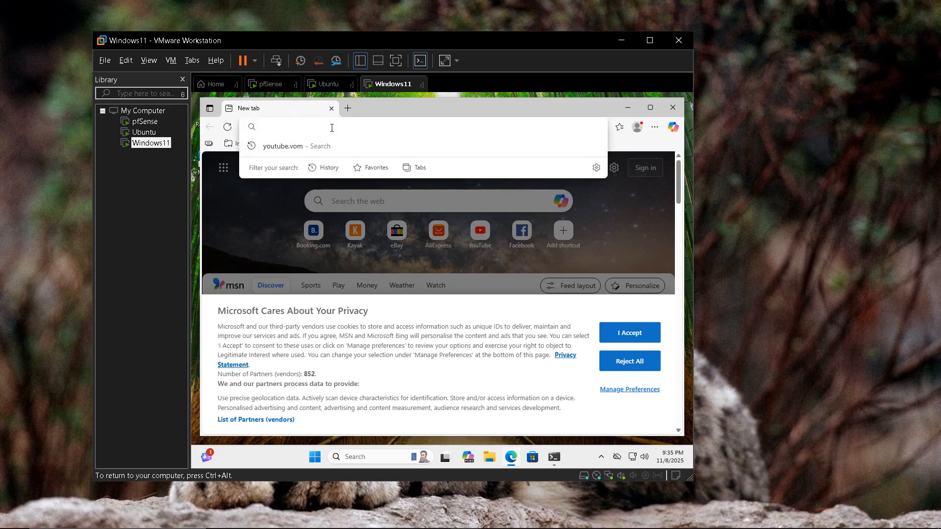
text(google.com)
key(Return)
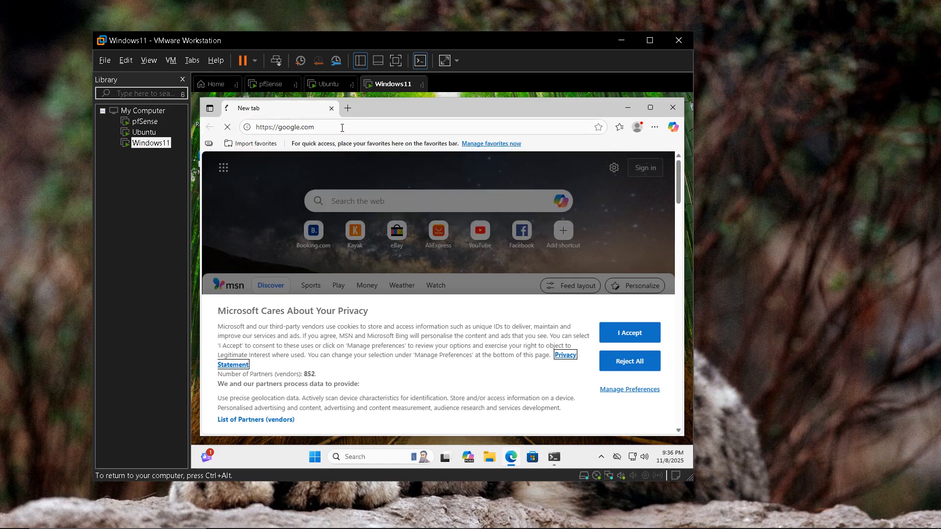
click(370, 236)
text(ci)
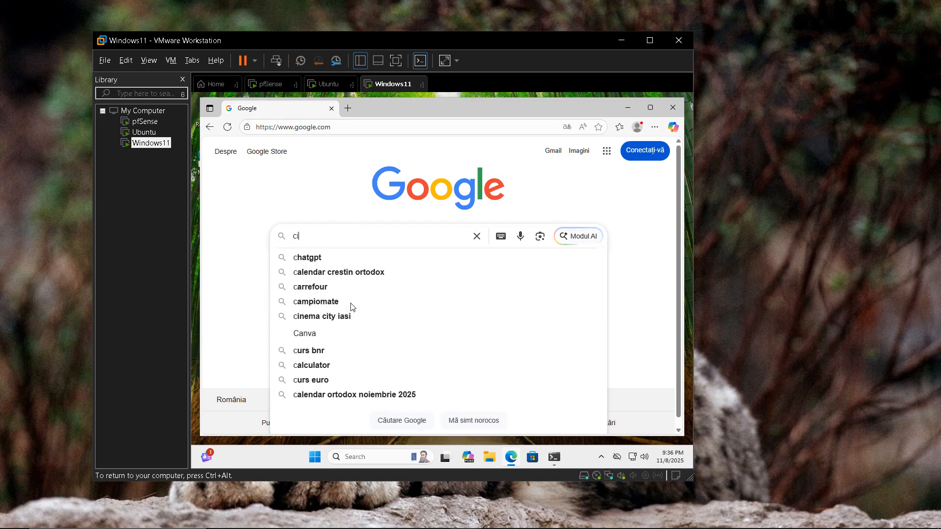
text(sco)
key(Return)
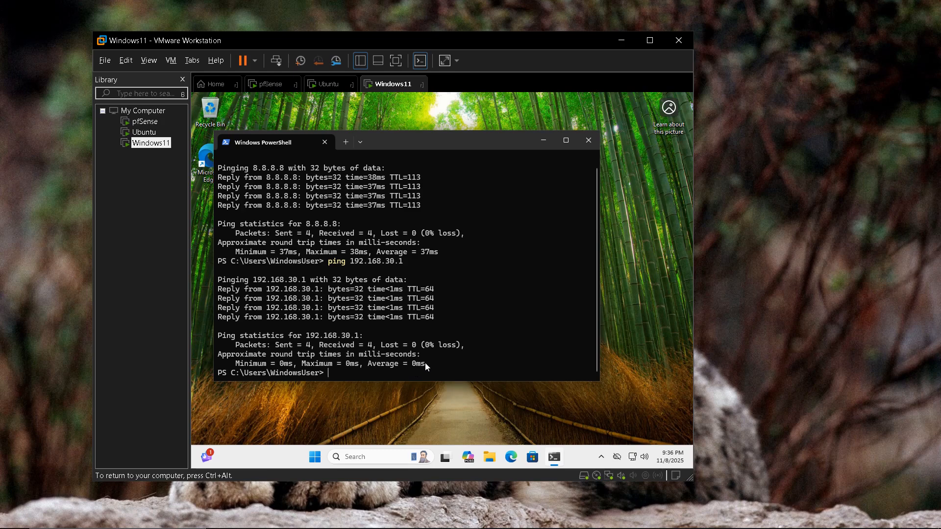
key(ctrl+alt)
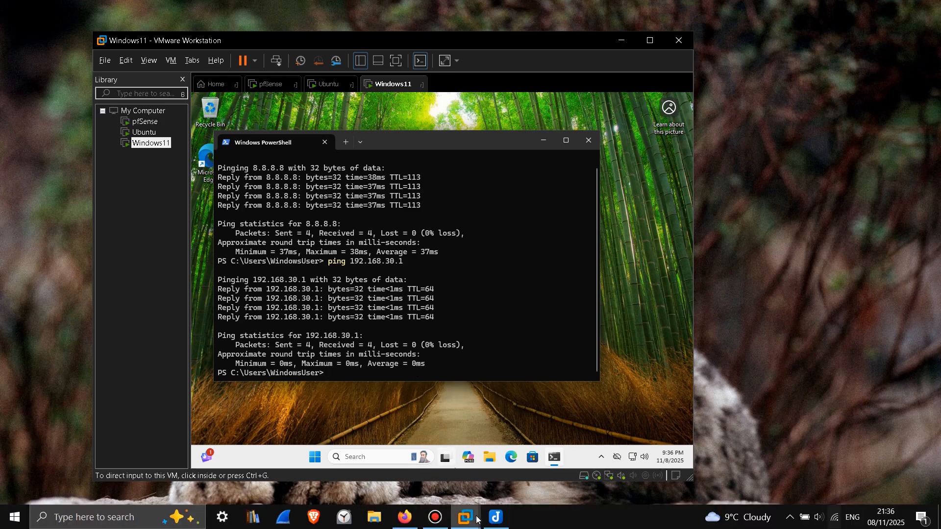
Step: Paste green check marks after the finished objectives in the Joplin note, then minimize Joplin
click(497, 517)
click(643, 153)
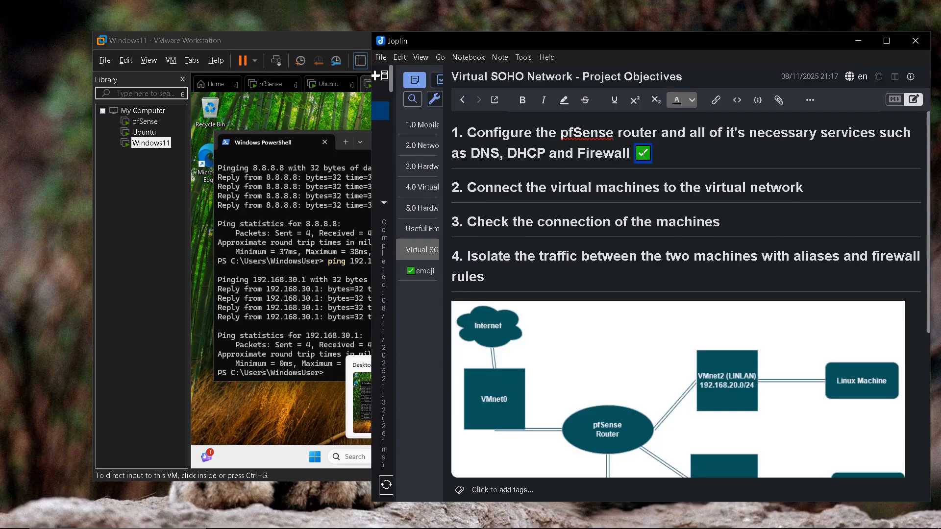
click(423, 270)
click(422, 249)
click(821, 184)
text(✅)
text(✅)
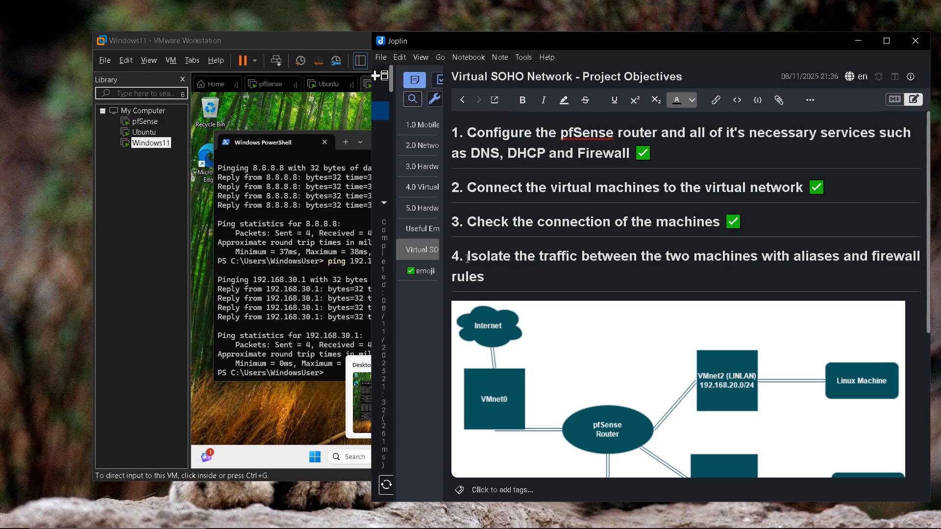
drag(468, 258, 666, 272)
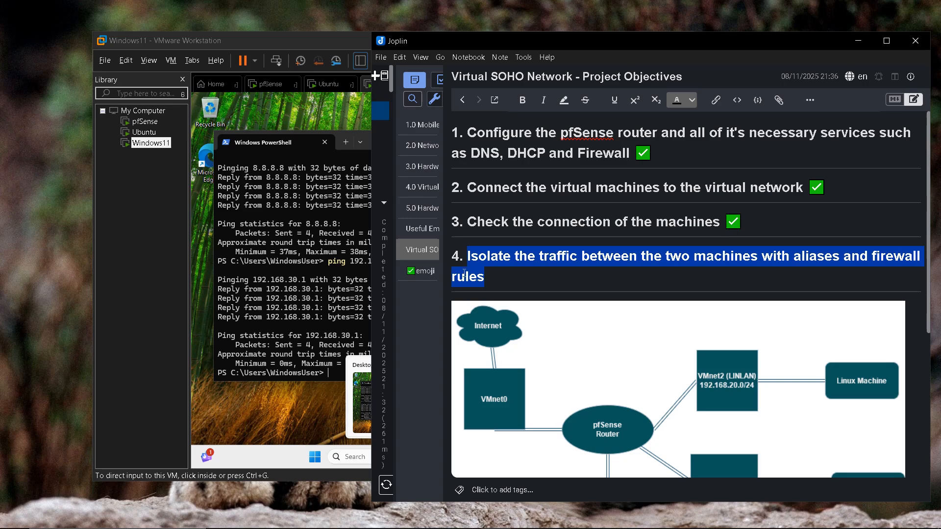
click(858, 42)
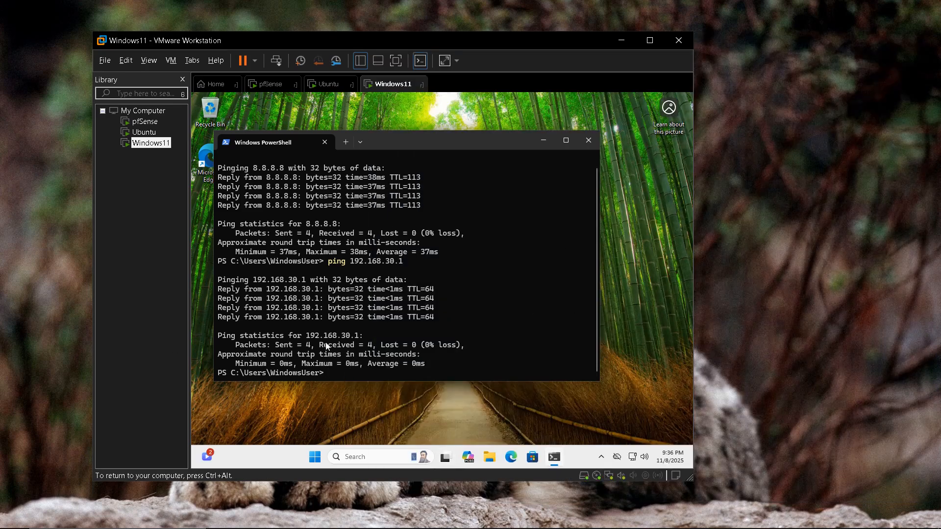
Step: Review the Ubuntu tab, then run 'ping 192.168.20.101' from Windows11's PowerShell
click(330, 86)
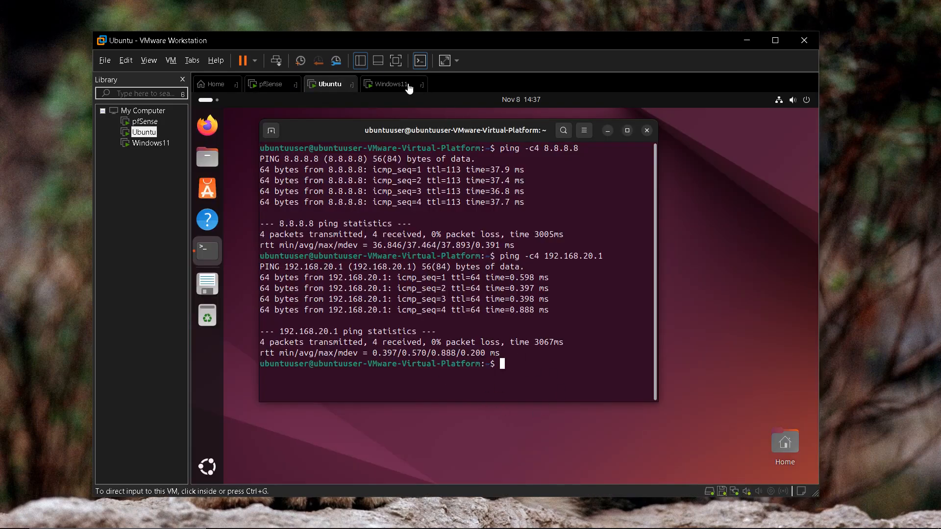
click(392, 84)
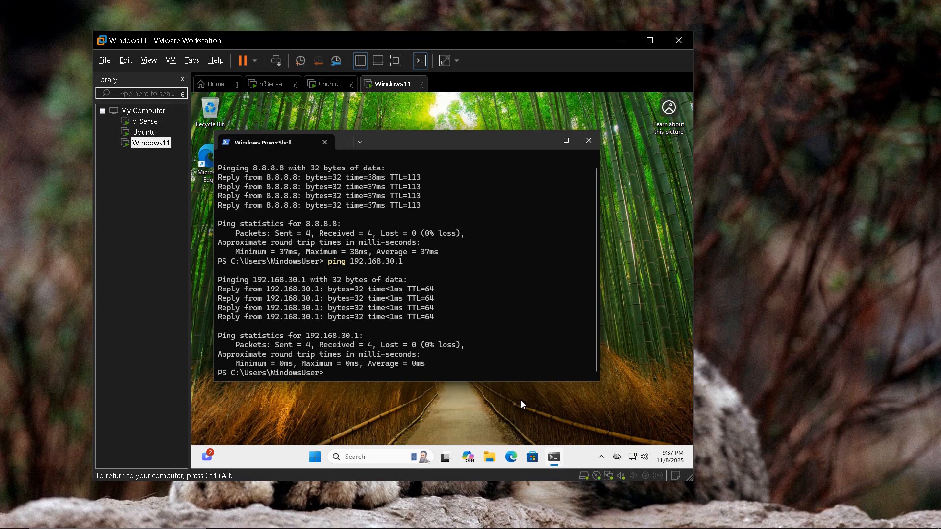
text(ping 192.168.20.101)
key(Return)
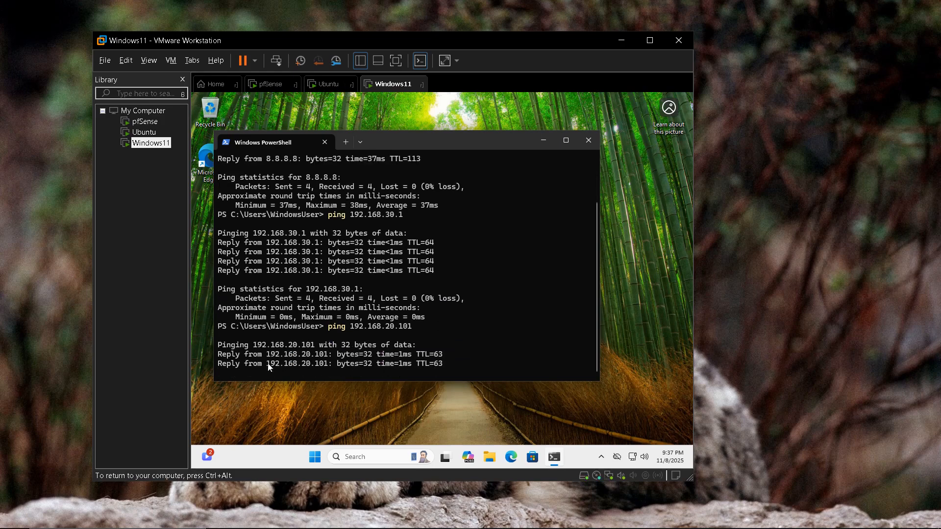
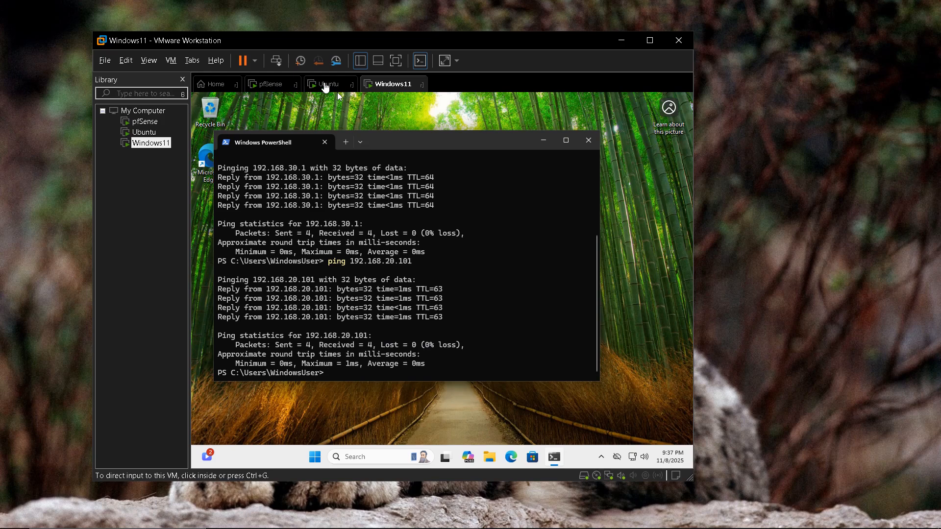
Step: Run 'ping -c4 192.168.30.1' in Ubuntu's terminal, then return to the Windows11 console
click(323, 87)
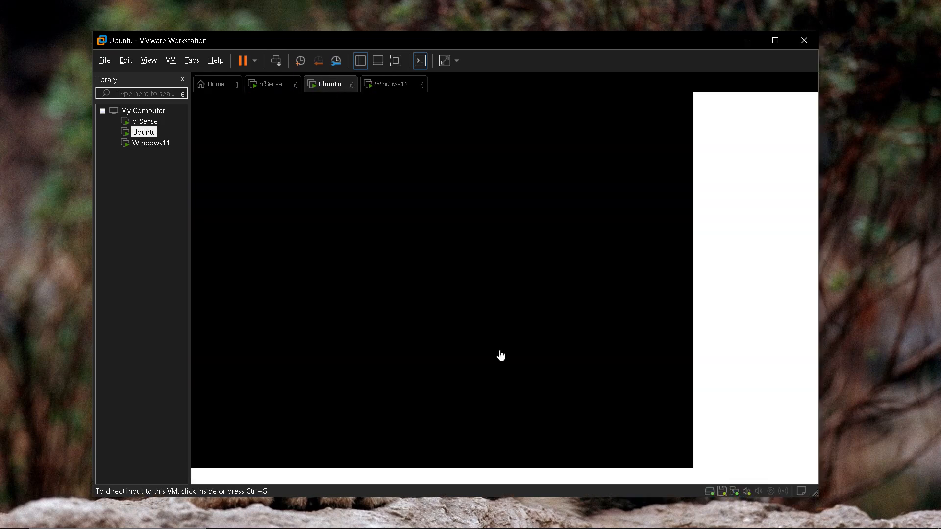
click(536, 363)
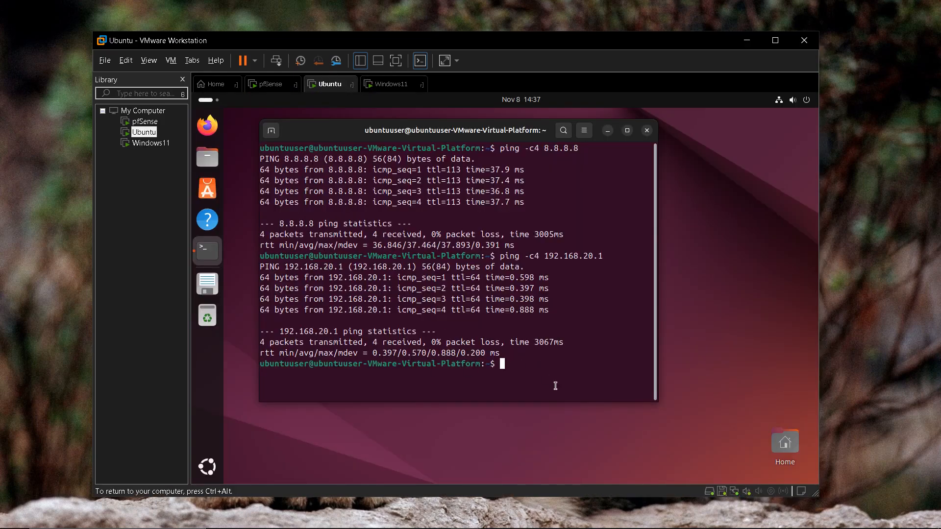
text(ping 192.168.30.1)
drag(501, 364, 585, 363)
click(599, 366)
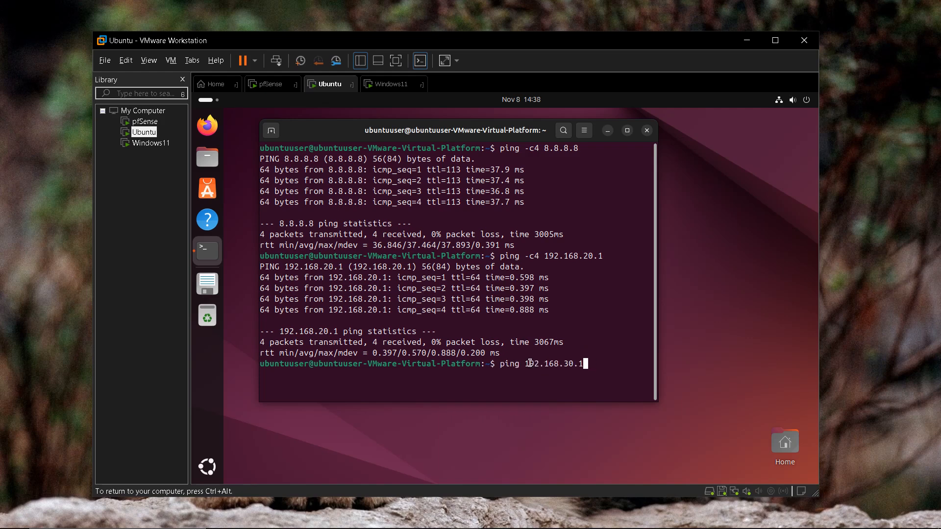
key(Left)
key(Left)
key(Left)
key(Left)
key(Left)
key(Left)
key(Left)
key(Left)
key(Left)
key(Left)
key(Left)
key(Left)
text(-c4)
key(BackSpace)
key(BackSpace)
text(4)
key(Return)
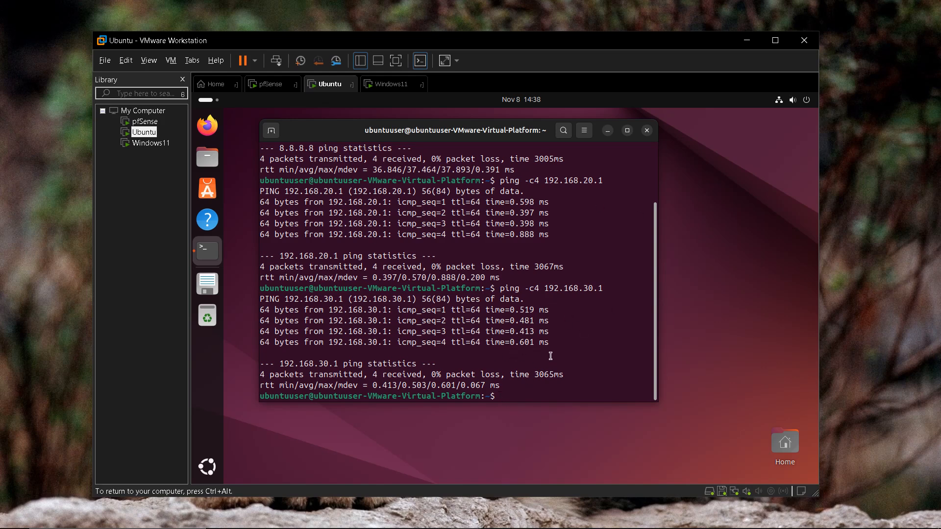
click(390, 84)
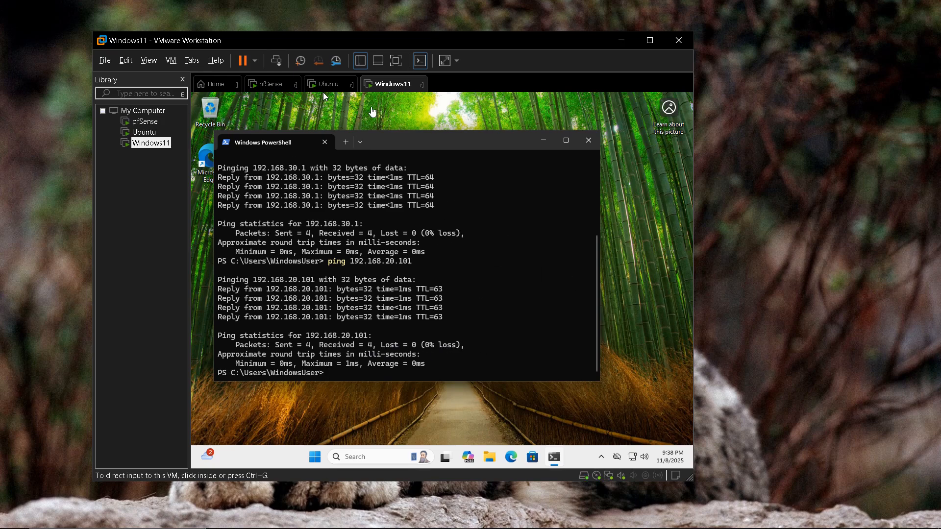
Step: Suspend the Windows11 and Ubuntu guests from the power menu, then nudge the VMware window aside
click(254, 60)
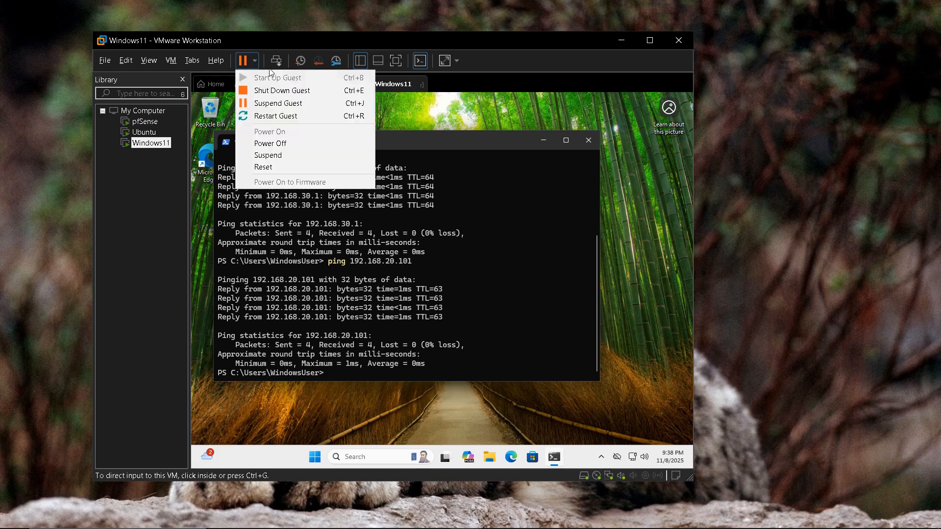
click(276, 104)
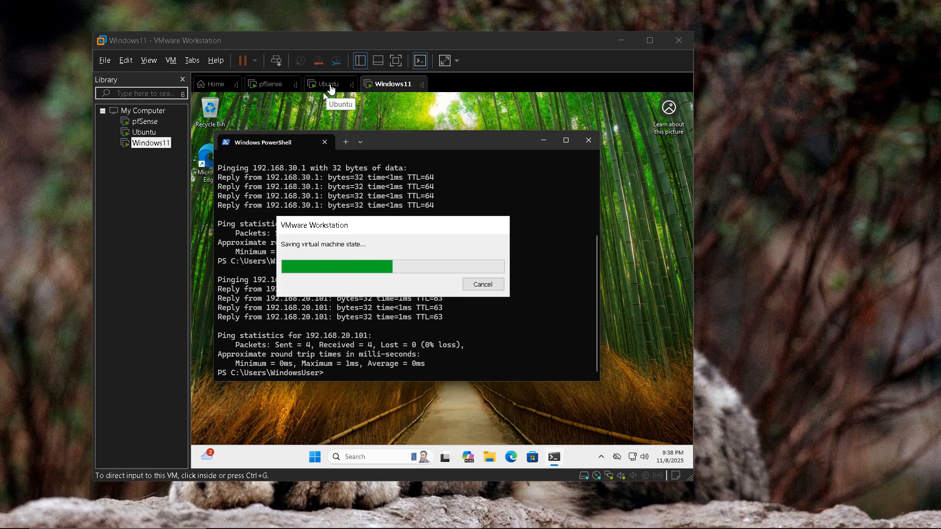
click(330, 87)
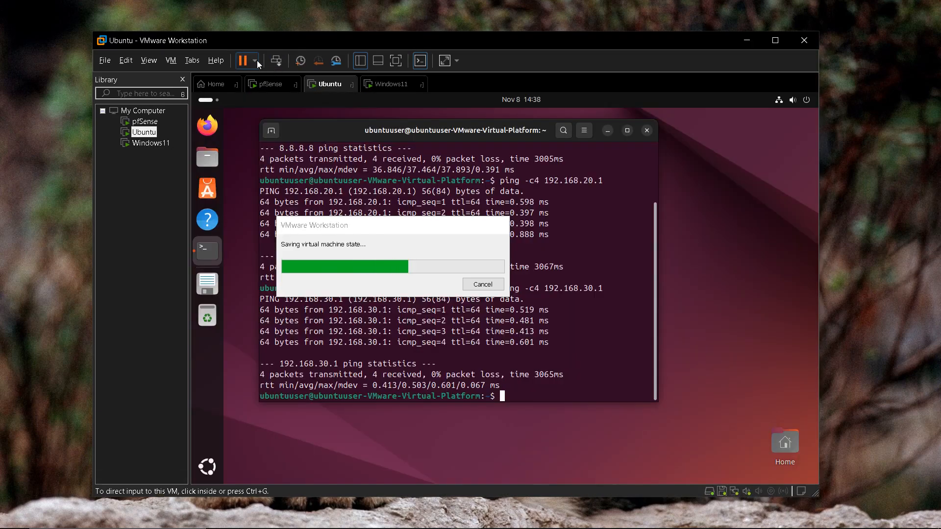
click(256, 60)
click(273, 104)
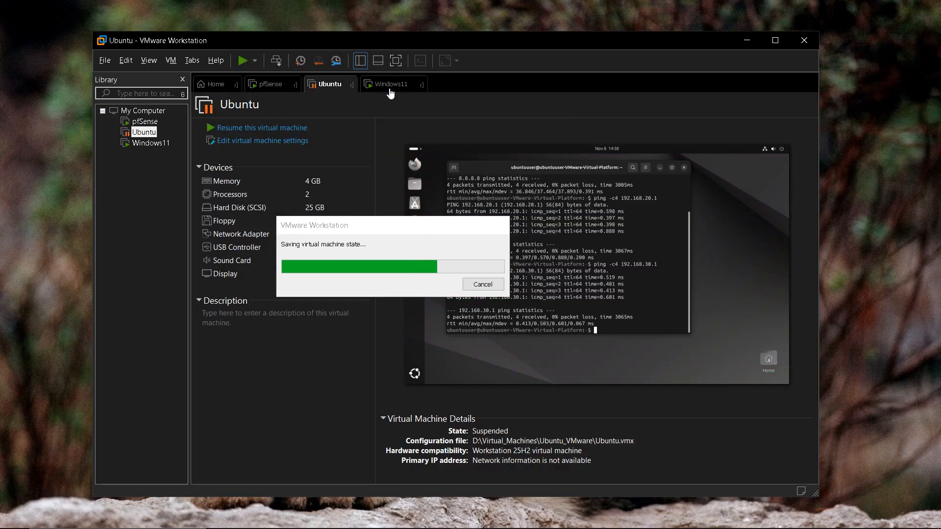
click(390, 87)
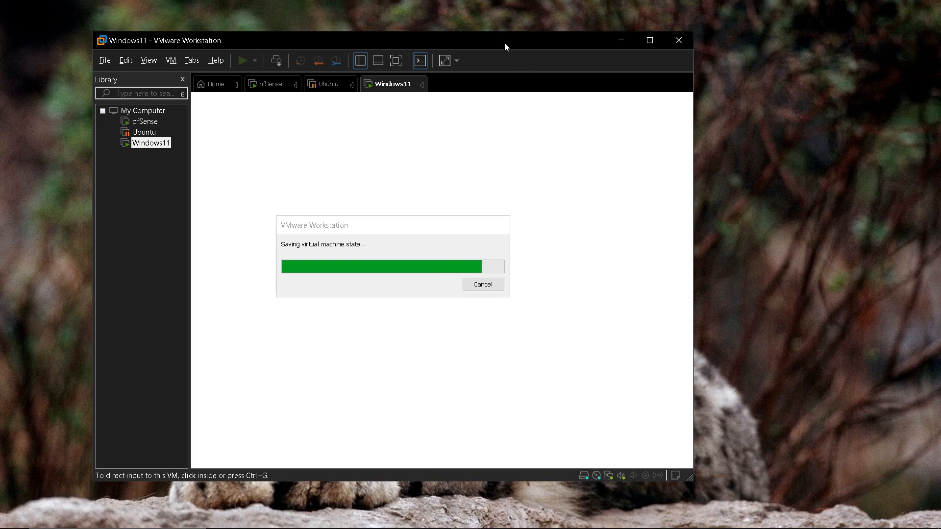
drag(506, 46, 538, 43)
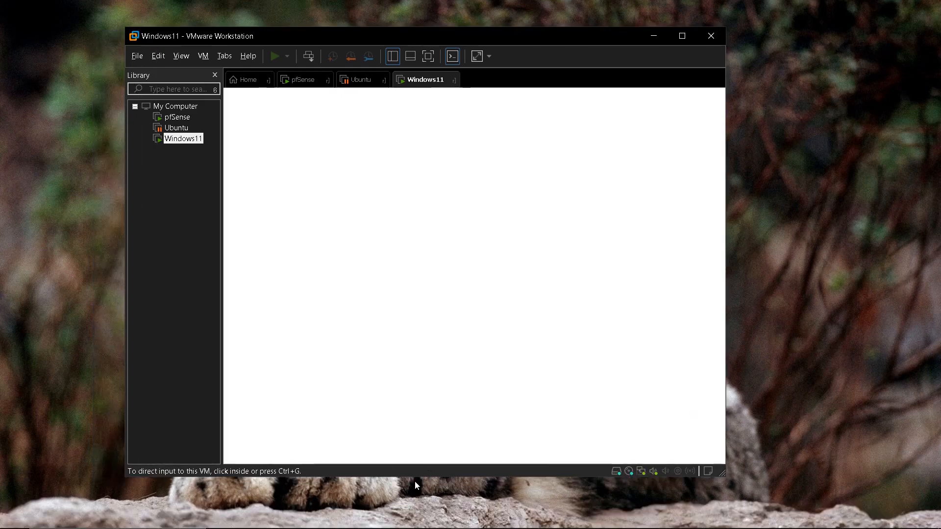
Step: Bring the pfSense browser forward and go to Firewall > Aliases to view PrivateIPs
click(409, 524)
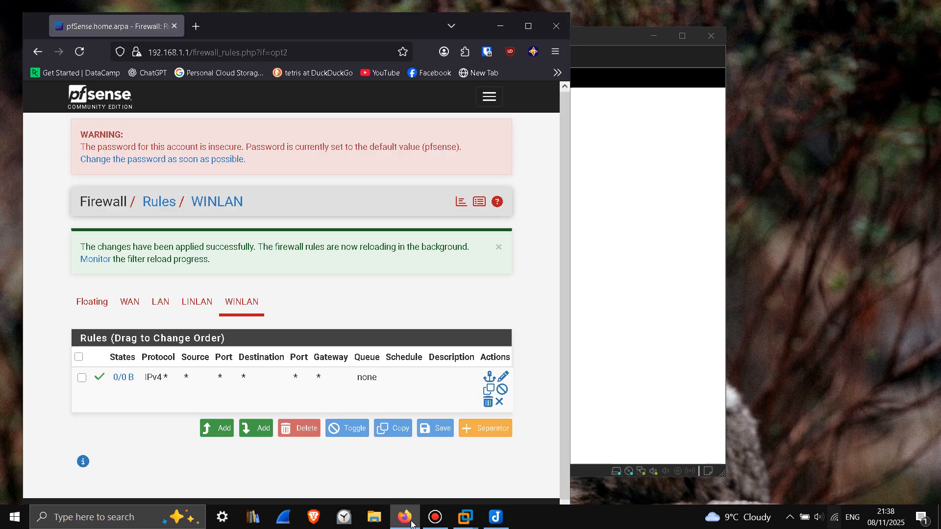
drag(368, 28, 502, 17)
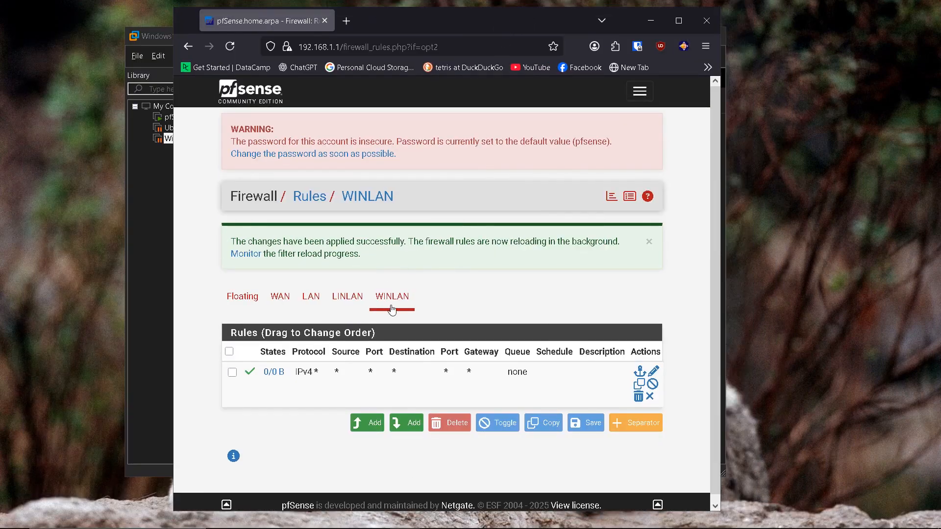
click(640, 91)
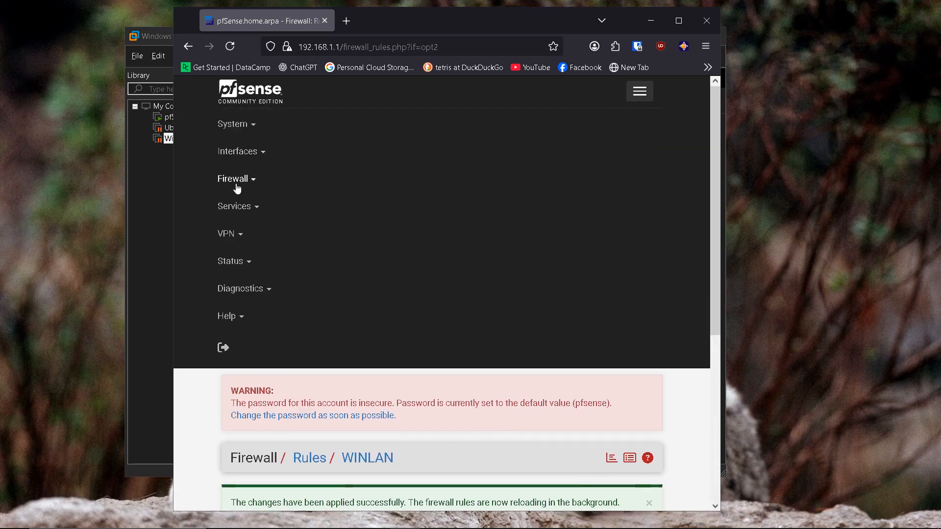
click(234, 179)
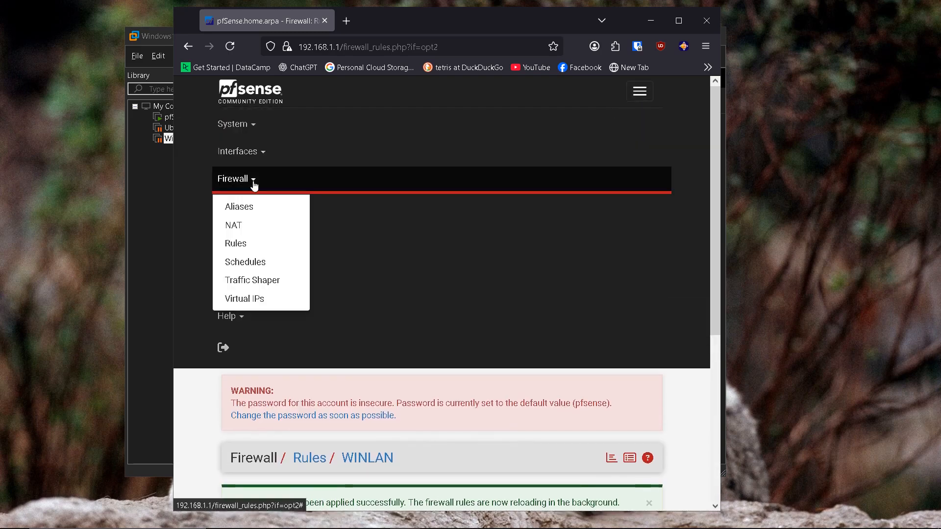
click(242, 248)
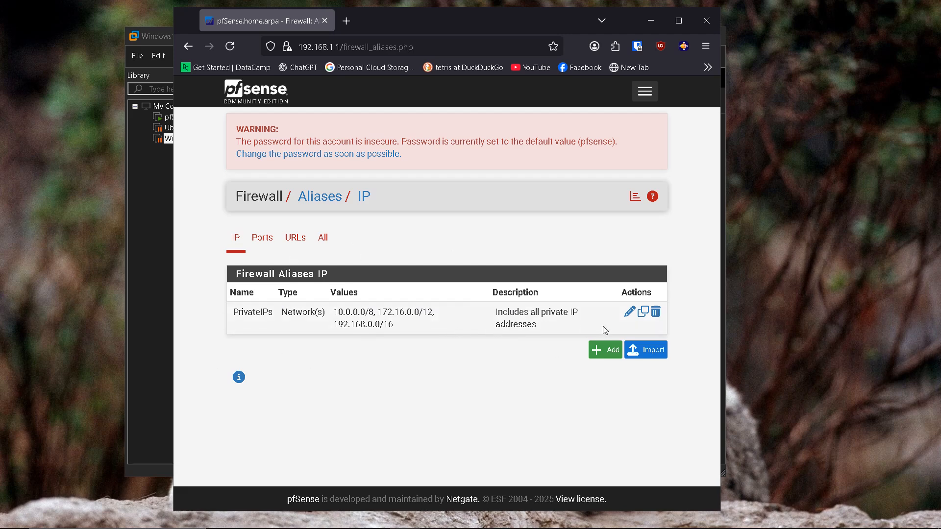
Step: Review PrivateIPs' 10.0.0.0/8, 172.16.0.0/12 and 192.168.0.0/16 entries, then save and apply the alias
click(630, 319)
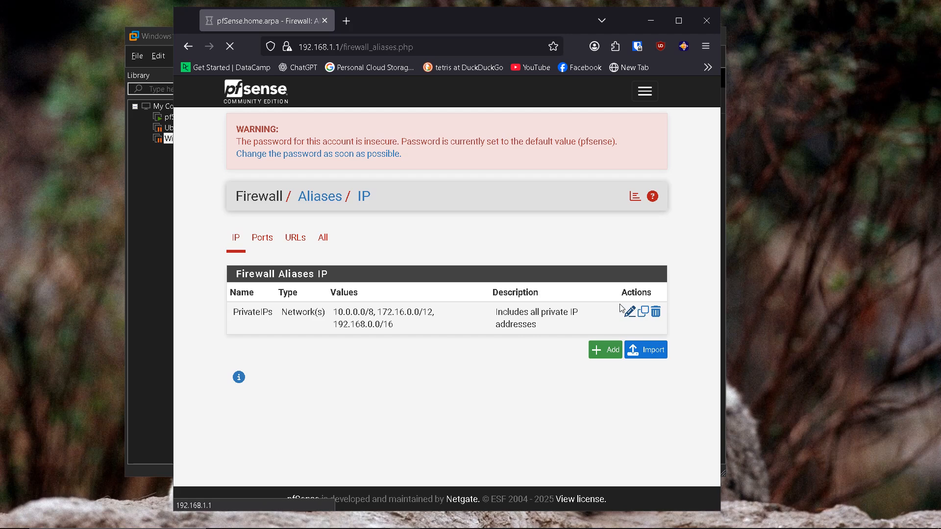
scroll(453, 287, down, 5)
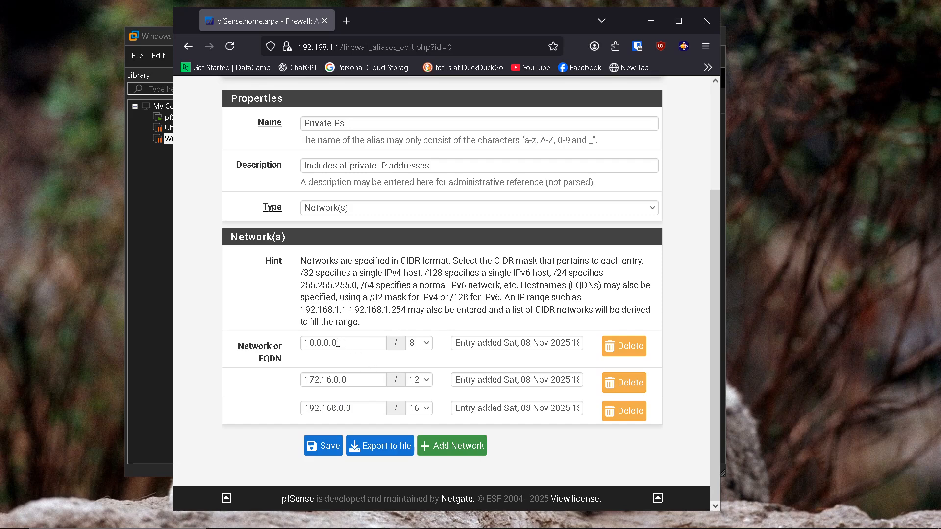
drag(338, 343, 283, 343)
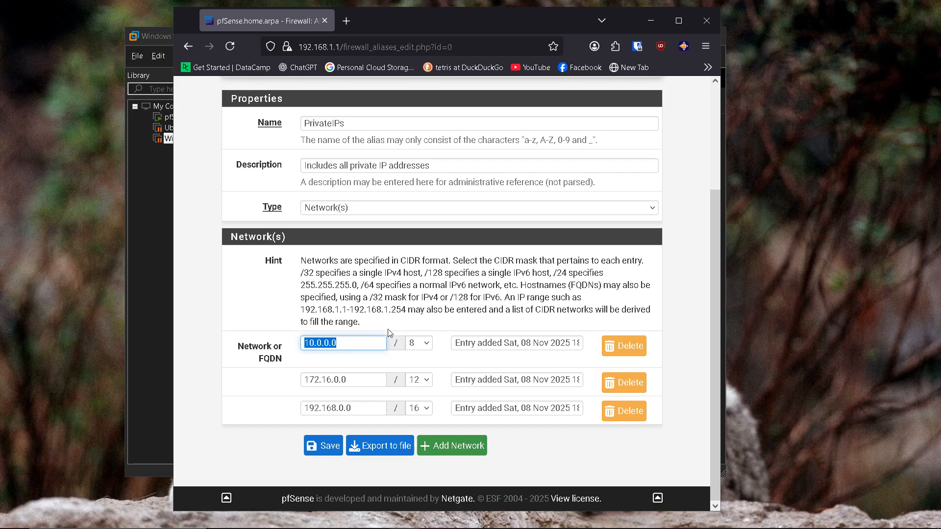
drag(373, 343, 275, 347)
drag(351, 379, 290, 386)
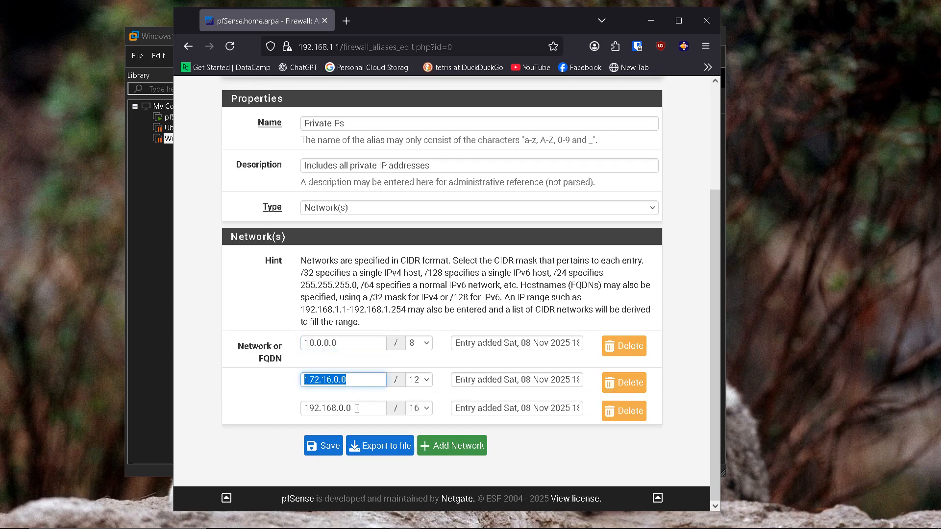
drag(357, 408, 296, 406)
key(End)
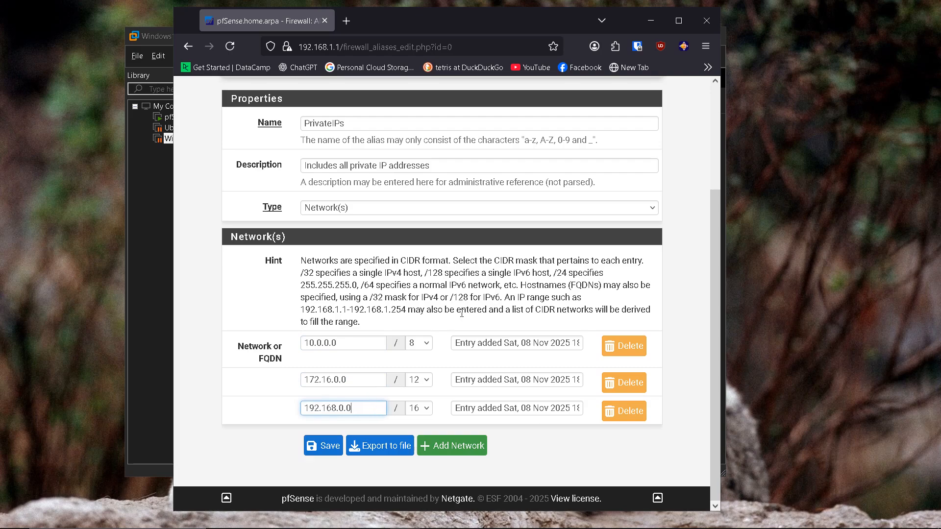
scroll(462, 313, up, 3)
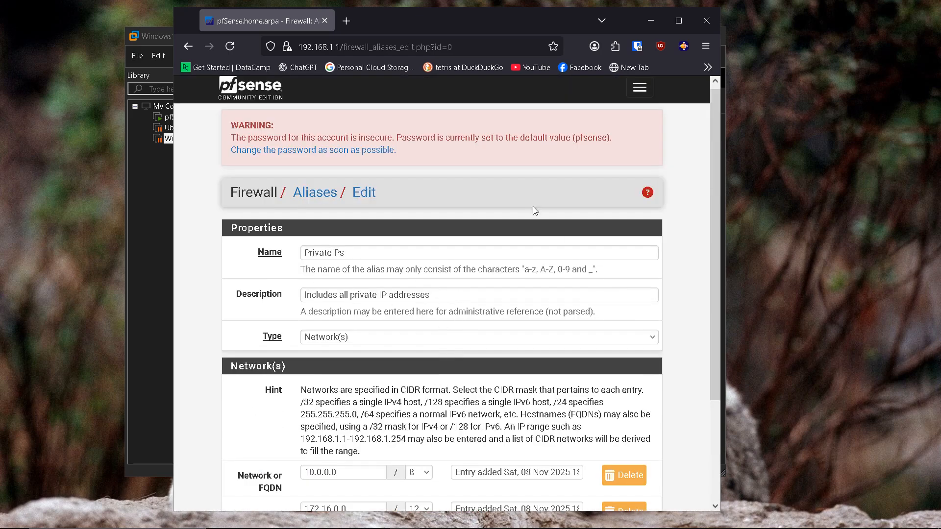
scroll(521, 372, down, 2)
scroll(451, 373, up, 2)
scroll(452, 373, down, 4)
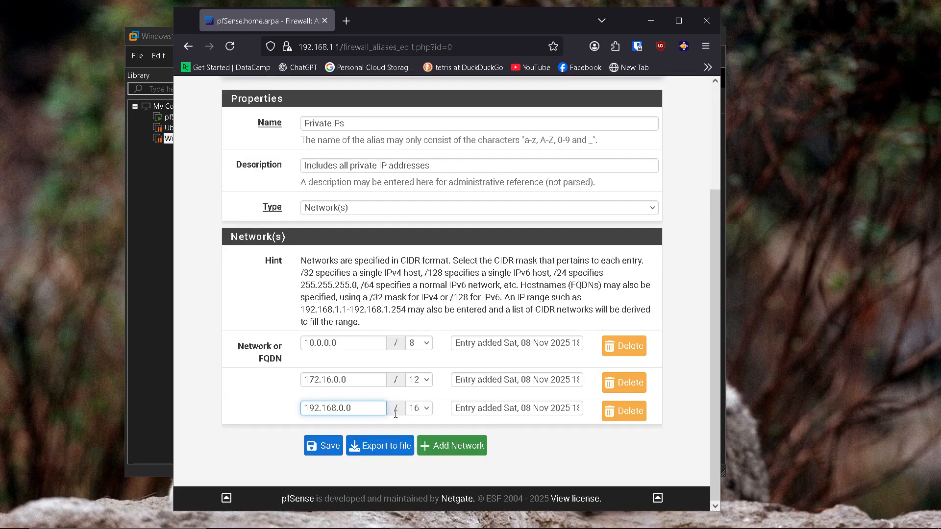
click(324, 446)
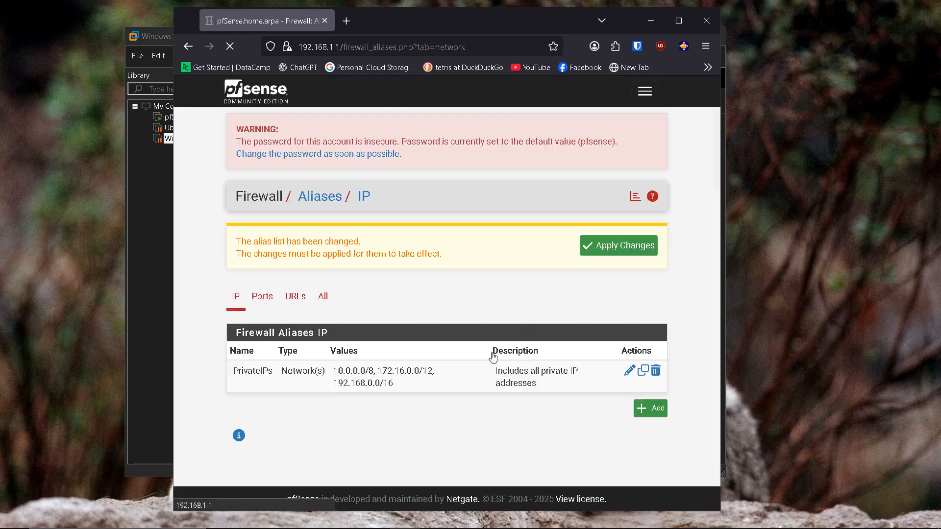
click(599, 248)
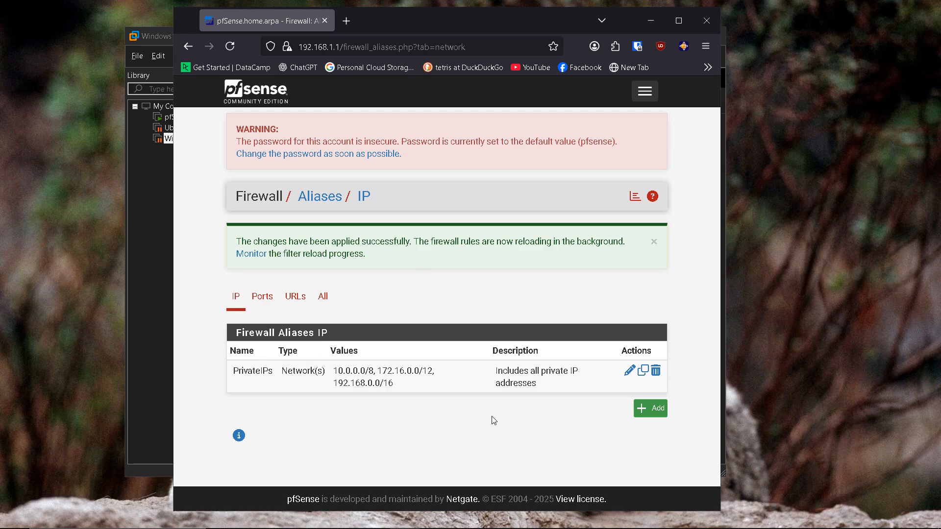
Step: Go to Firewall > Rules > LINLAN and delete its existing allow-all pass rule
click(644, 96)
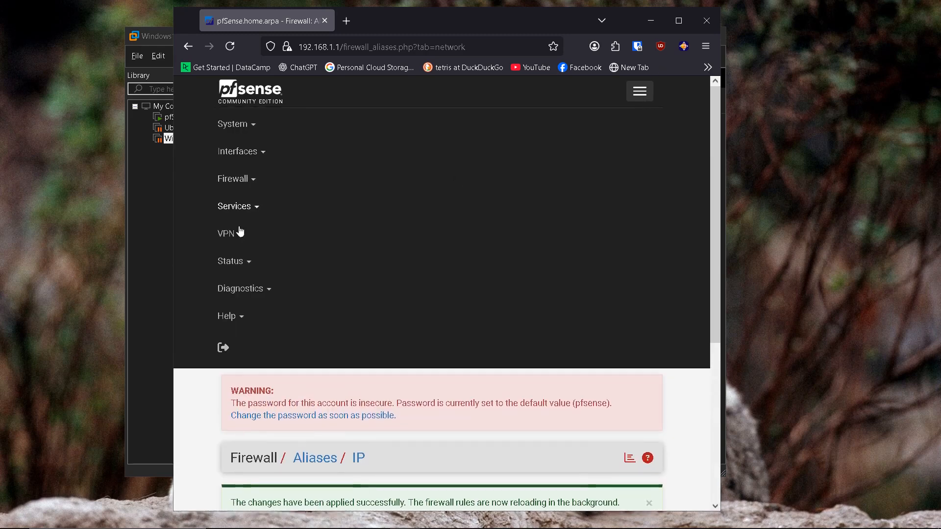
click(249, 182)
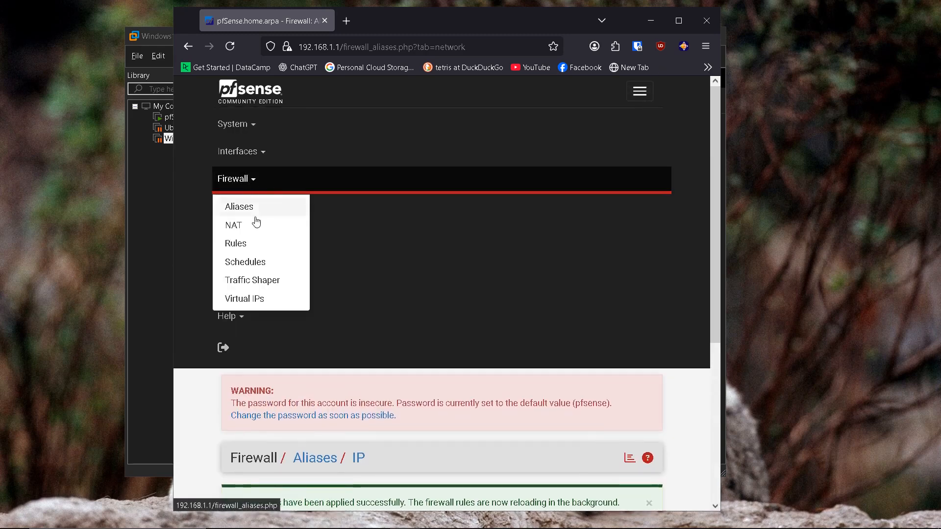
click(243, 251)
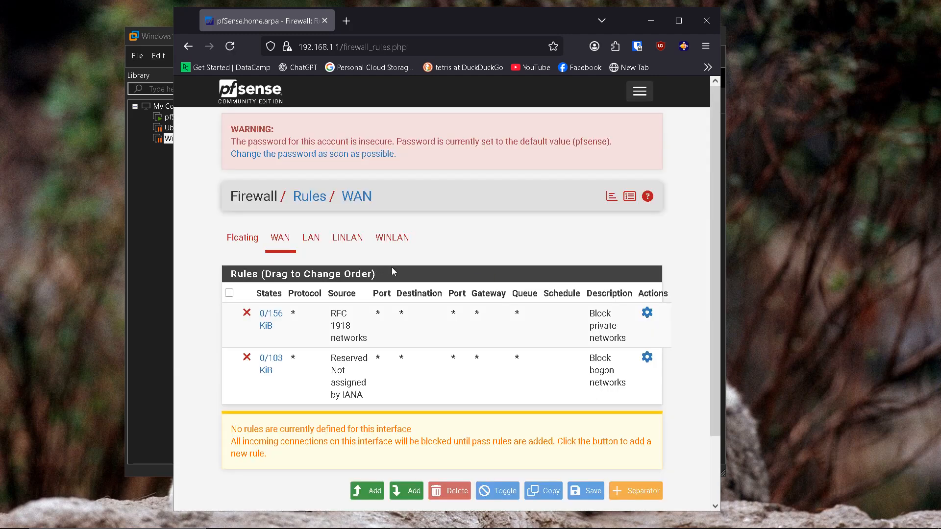
click(348, 238)
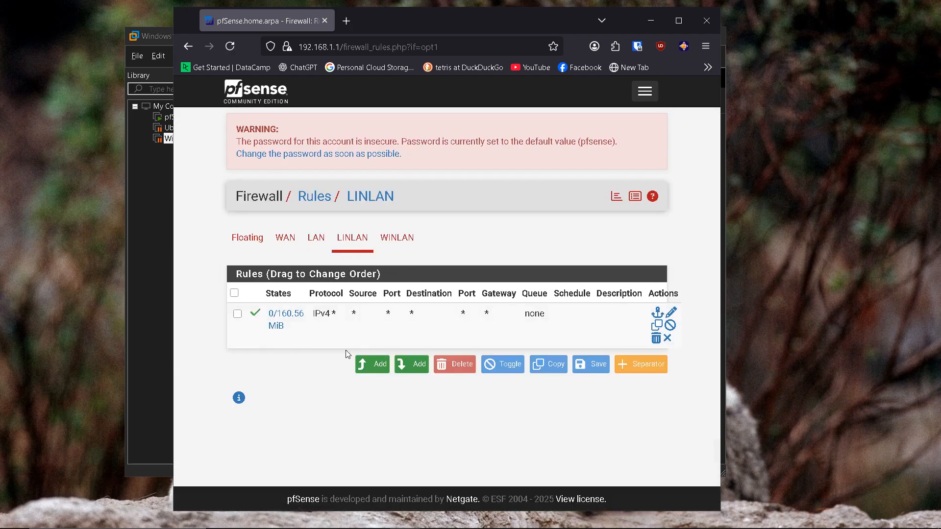
click(237, 314)
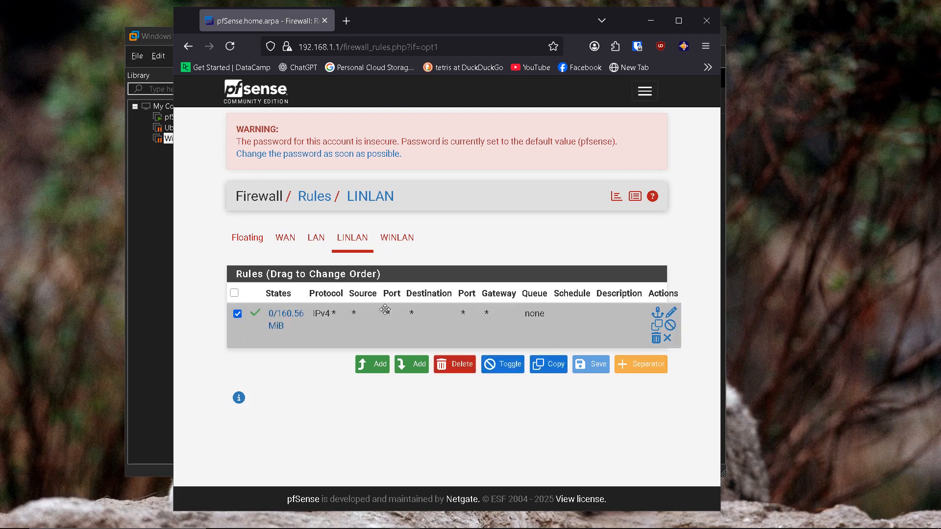
click(455, 364)
click(486, 318)
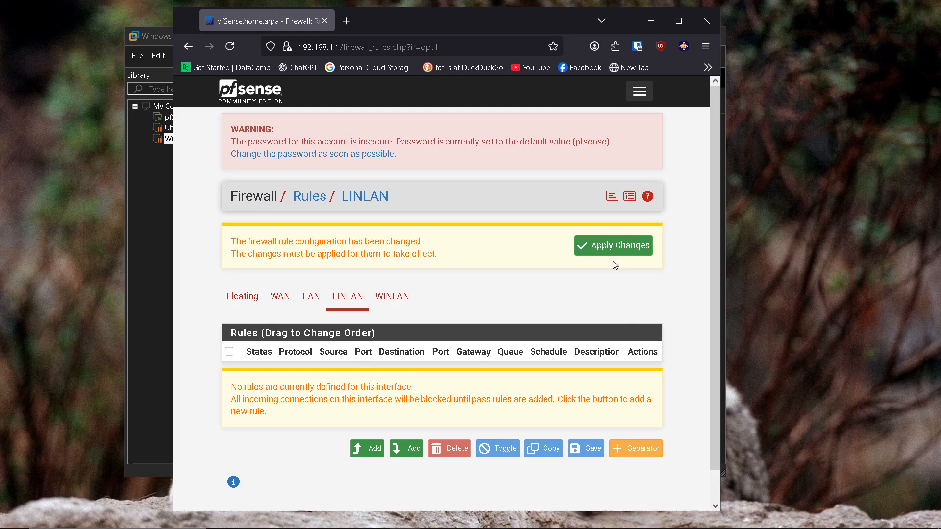
Step: Add a new top LINLAN rule using IPv4 and protocol TCP/UDP
click(372, 449)
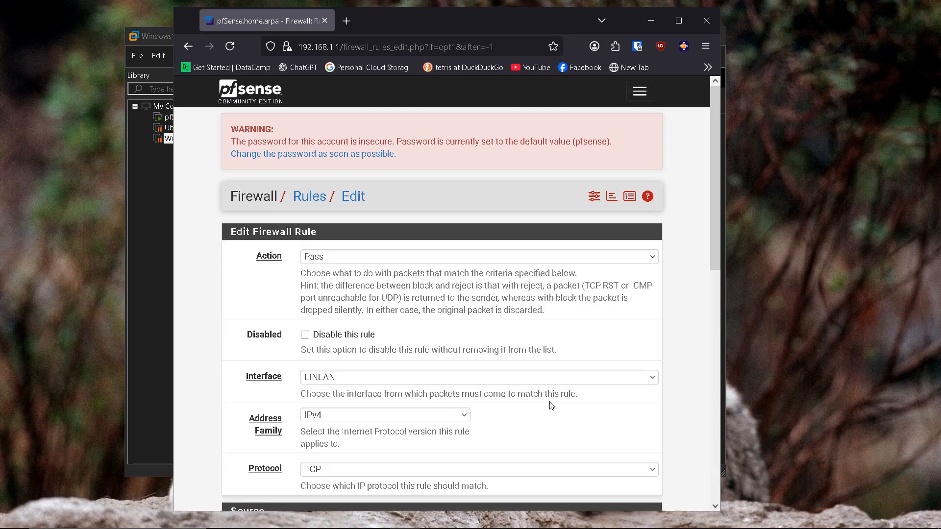
scroll(390, 299, down, 1)
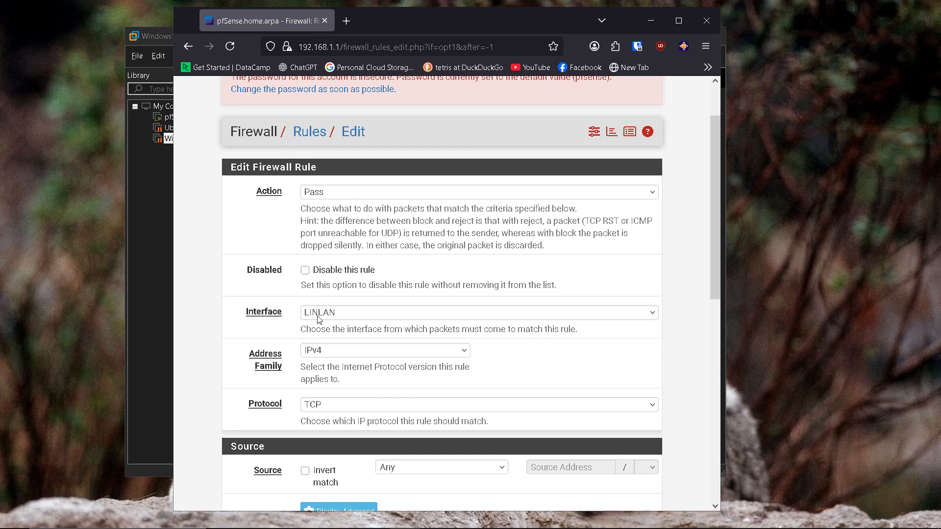
click(332, 351)
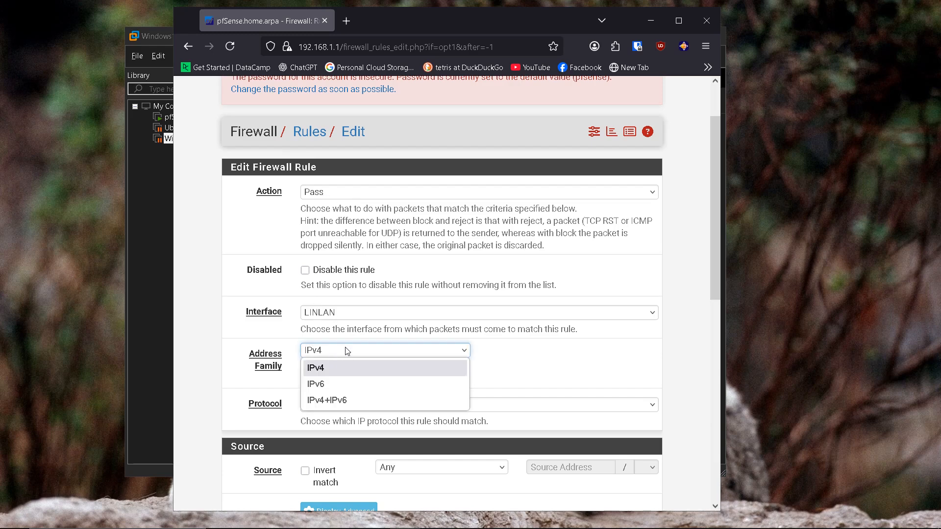
click(336, 353)
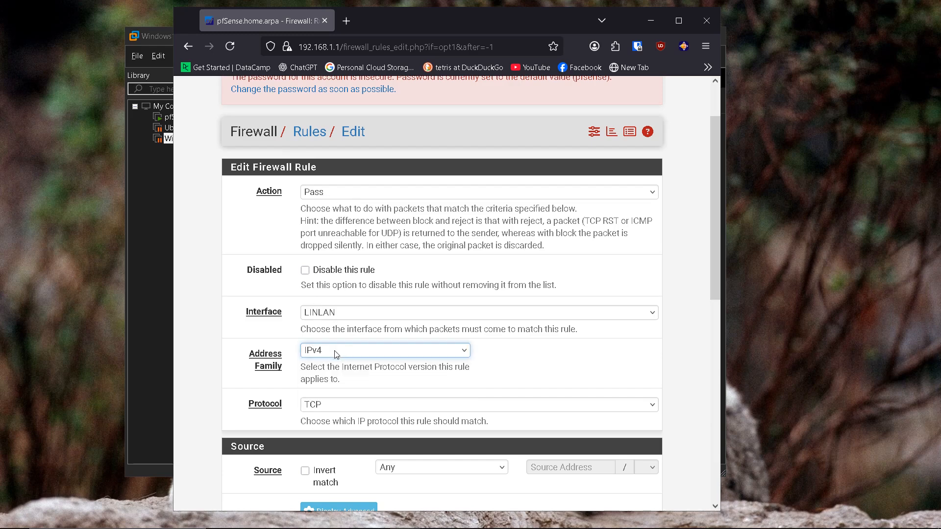
click(329, 407)
click(338, 193)
scroll(427, 387, down, 1)
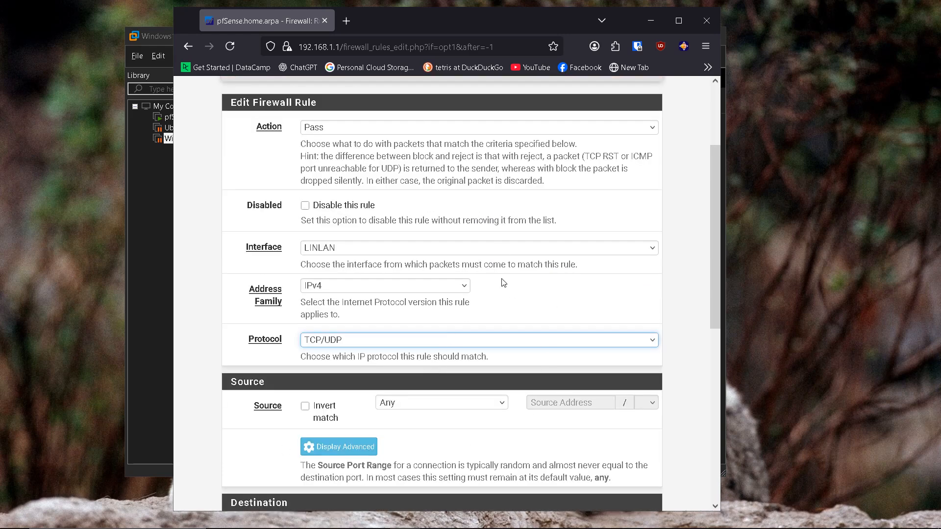
scroll(458, 266, down, 1)
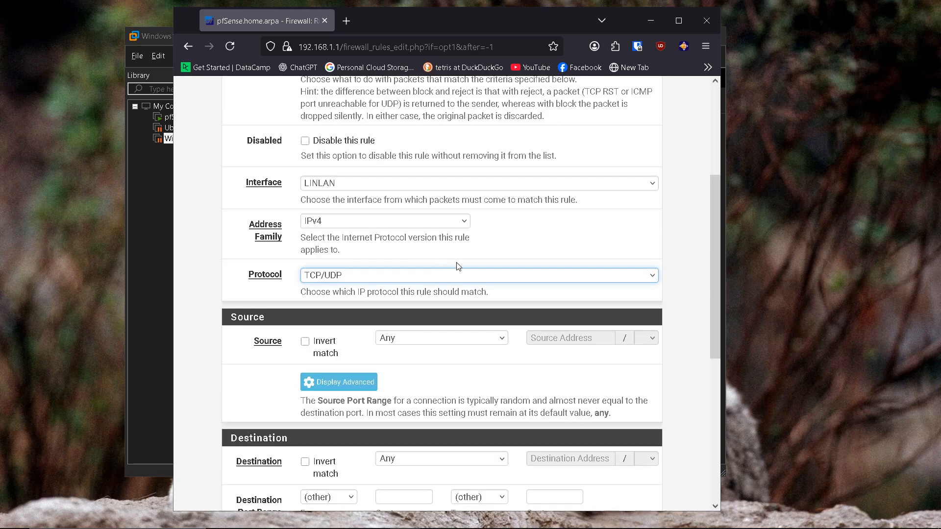
scroll(458, 266, down, 1)
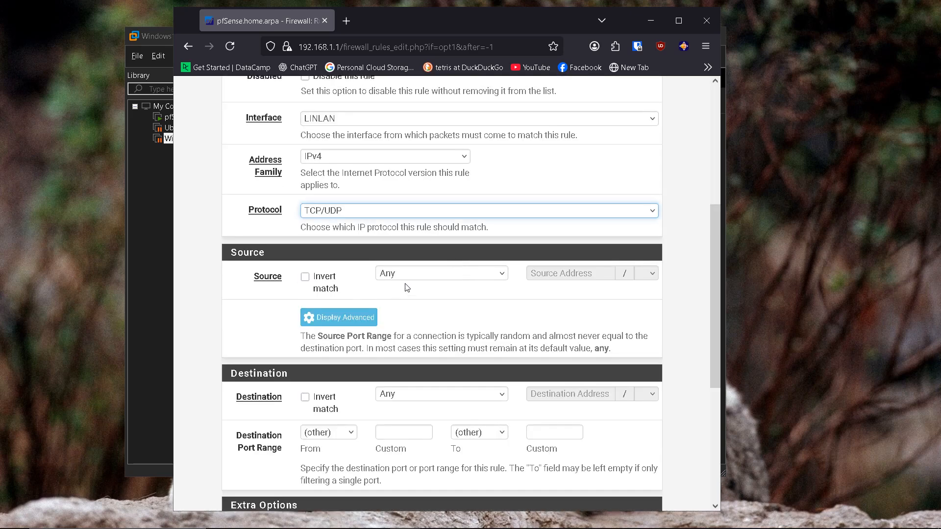
Step: Set the rule's source to LINLAN subnets and destination to LINLAN address, then save
click(488, 275)
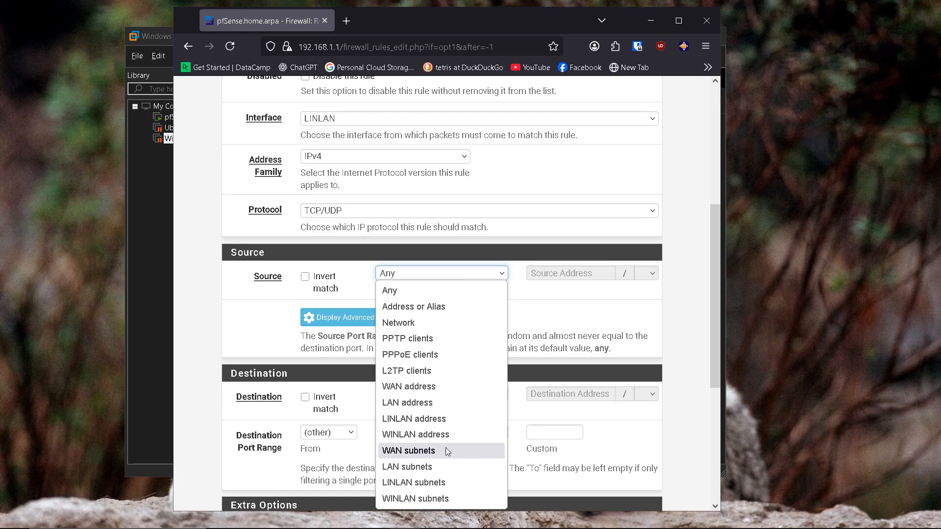
click(423, 485)
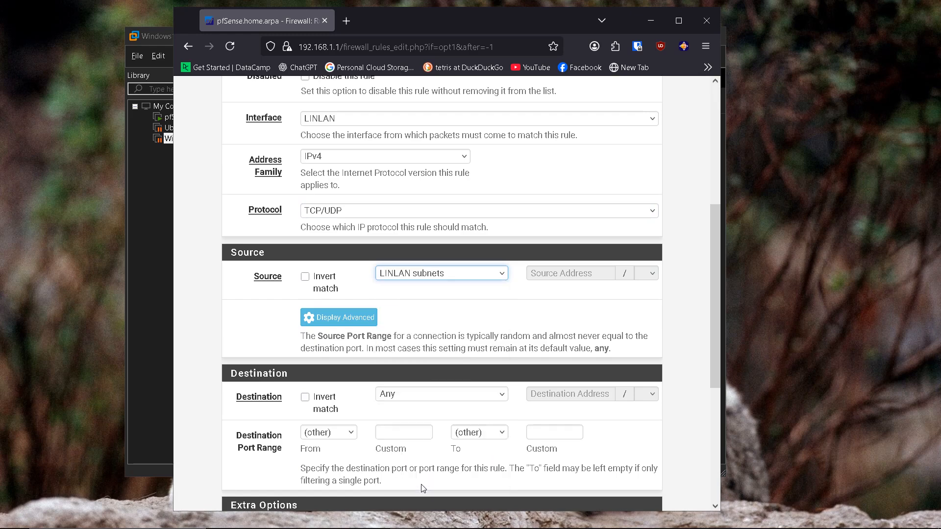
scroll(468, 310, down, 1)
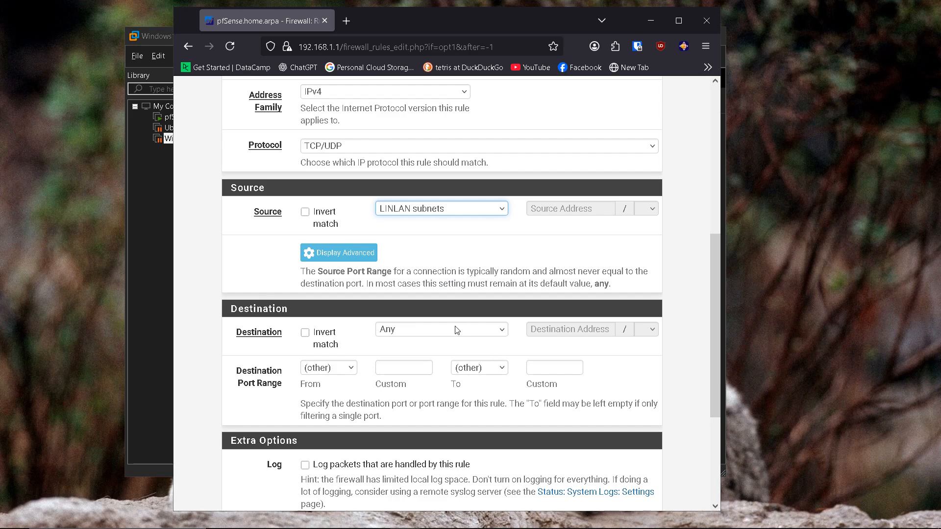
click(456, 330)
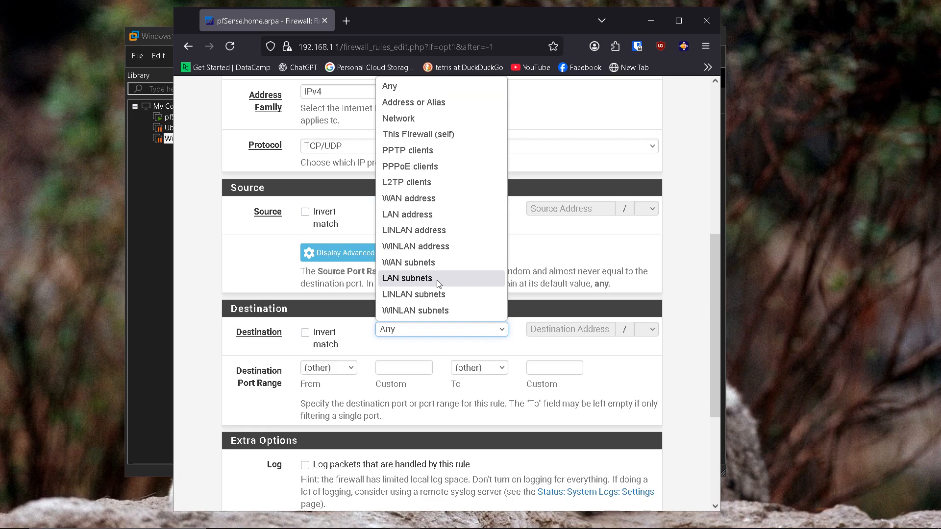
click(435, 231)
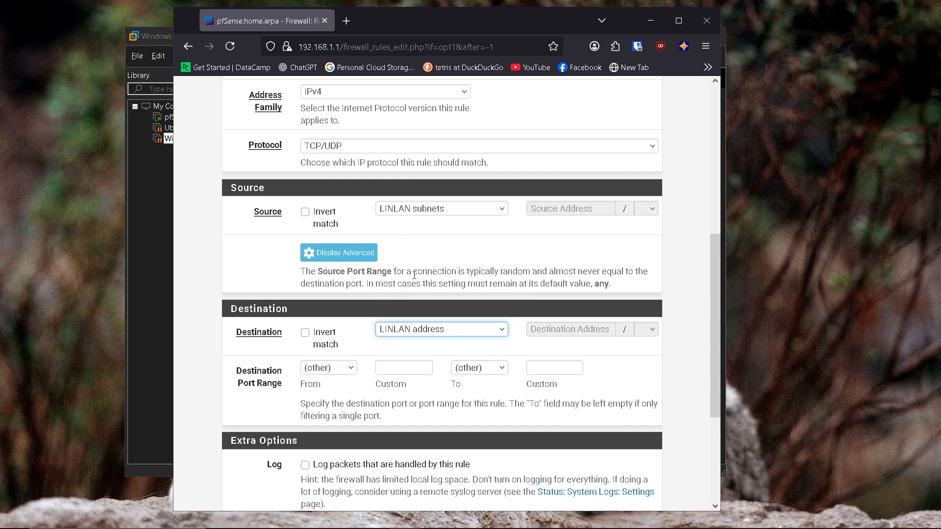
scroll(419, 296, up, 1)
scroll(426, 299, down, 5)
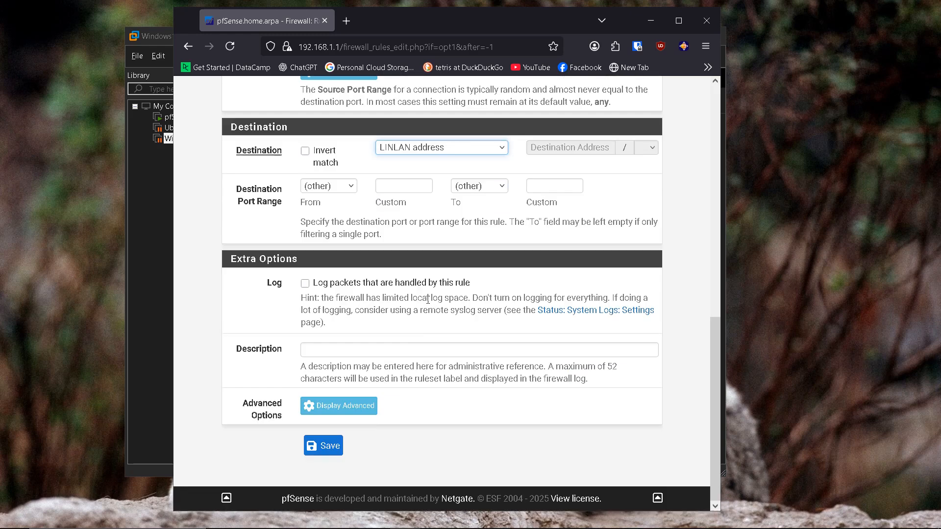
click(328, 446)
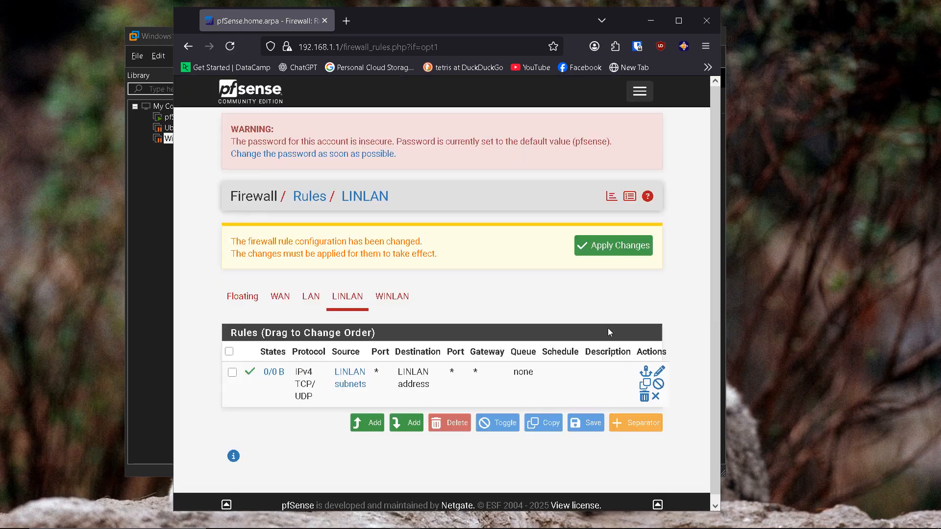
Step: Widen the Firefox window so the LINLAN rules list fits on single lines
scroll(401, 392, down, 1)
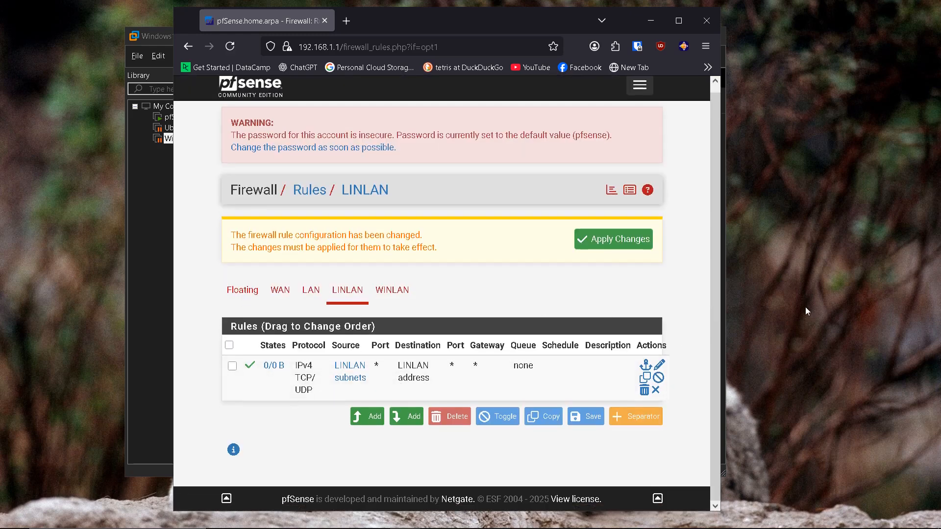
drag(720, 289, 849, 289)
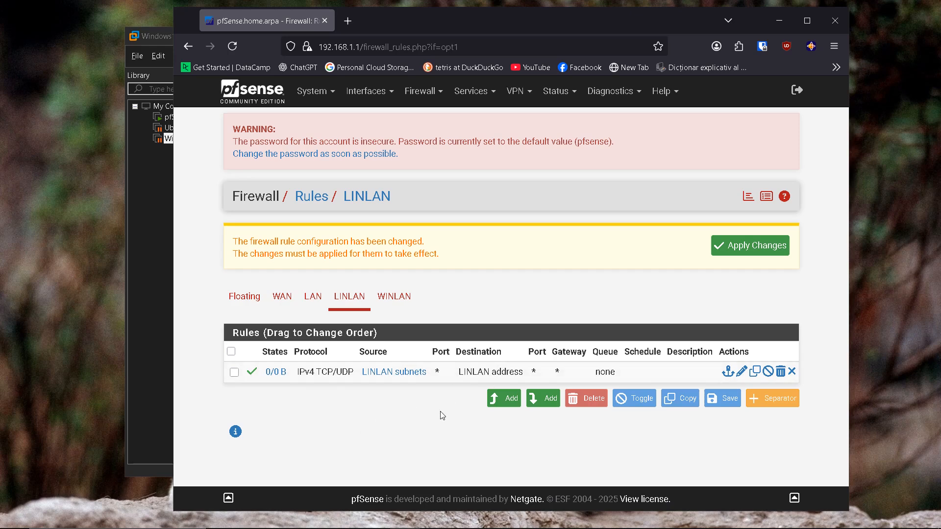
Step: Add another top LINLAN rule with protocol Any and source LINLAN subnets
click(500, 405)
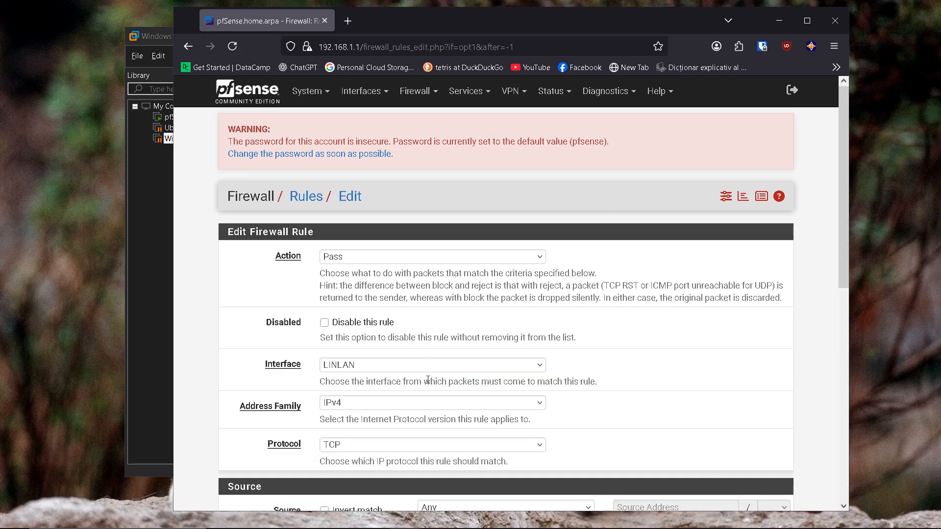
scroll(373, 343, down, 3)
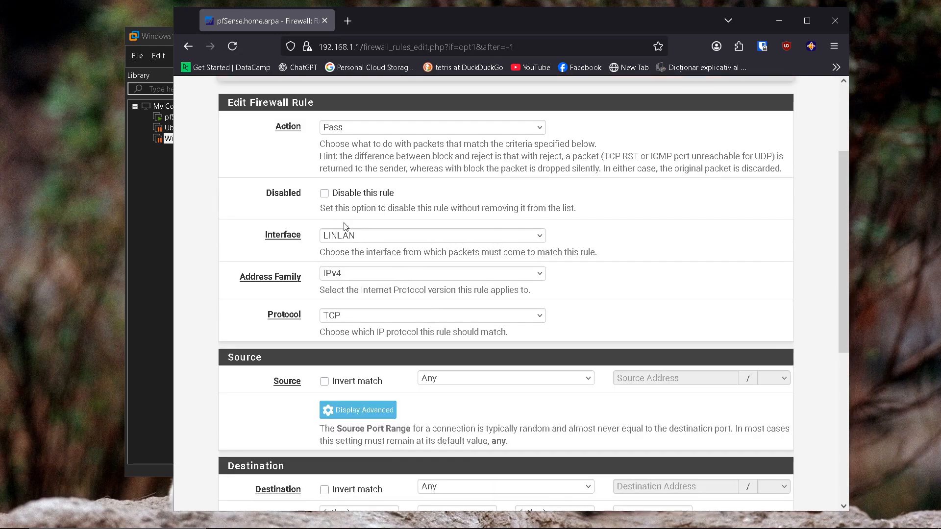
click(367, 319)
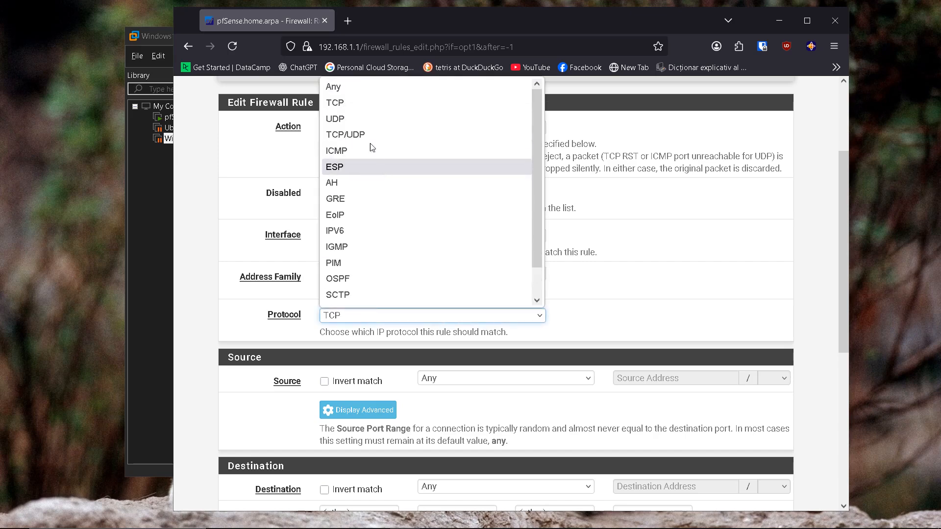
click(370, 83)
scroll(347, 274, down, 3)
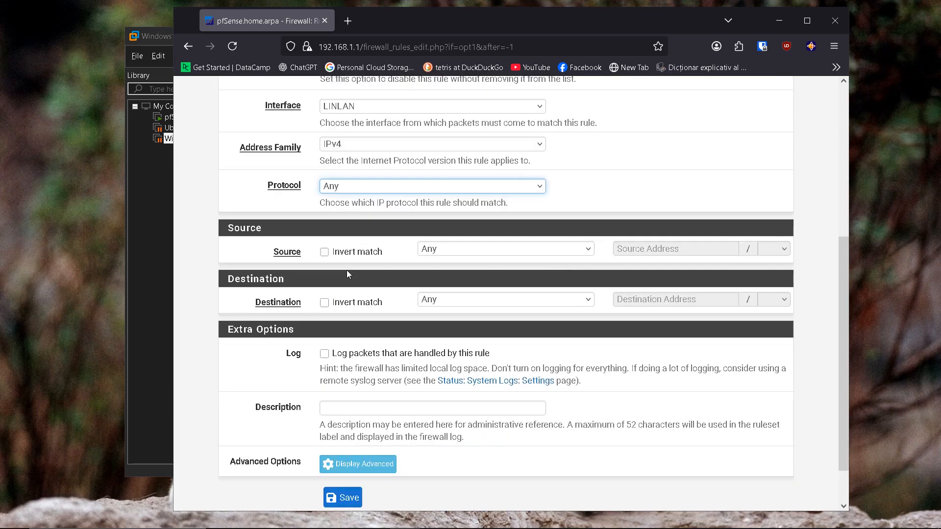
click(501, 250)
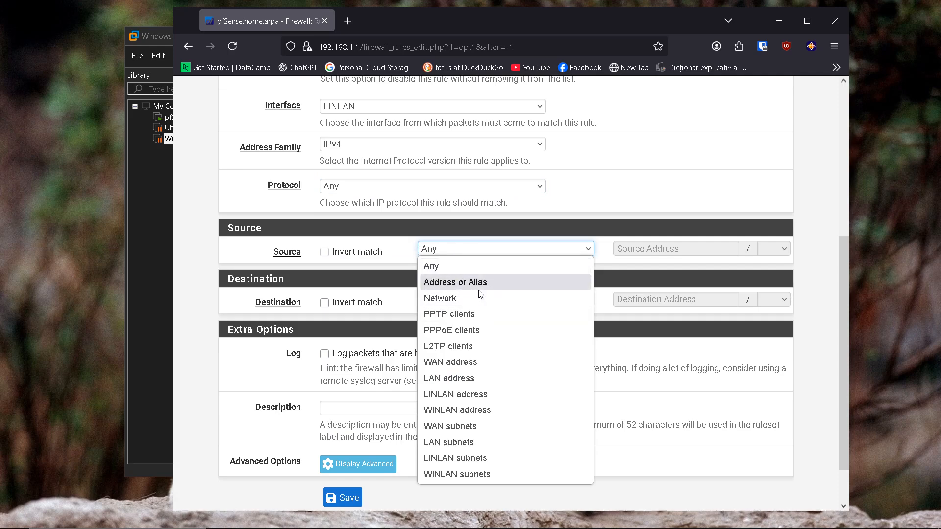
click(478, 461)
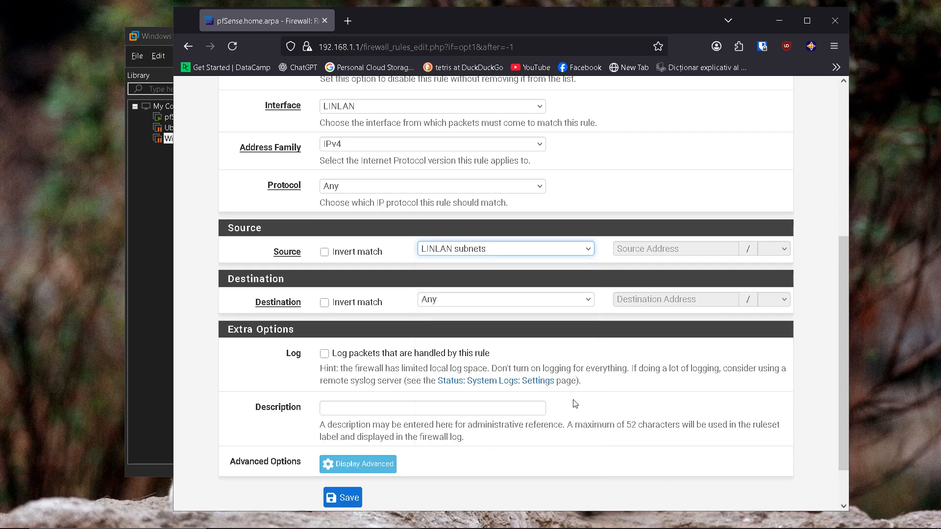
Step: Set the destination to alias PrivateIPs with Invert match ticked, and save the rule
click(503, 300)
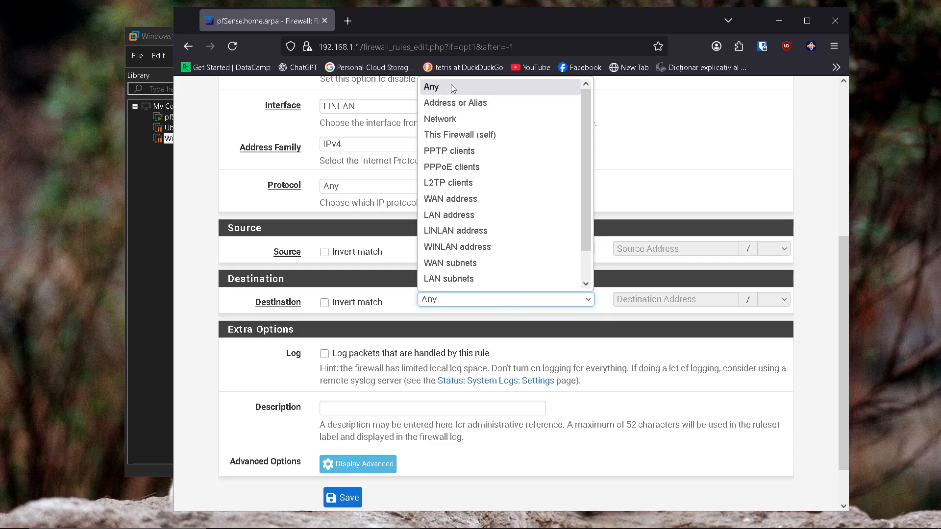
click(465, 107)
click(680, 299)
text(P)
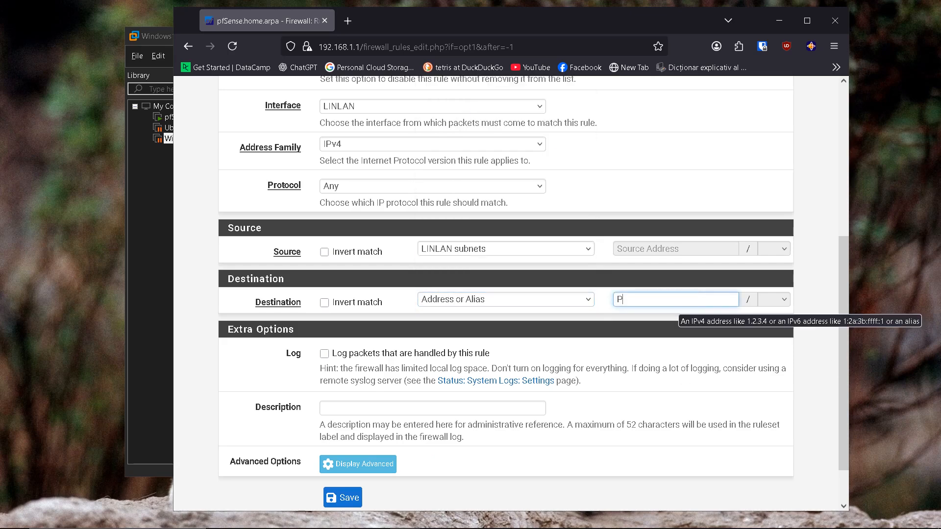
text(ri)
click(655, 316)
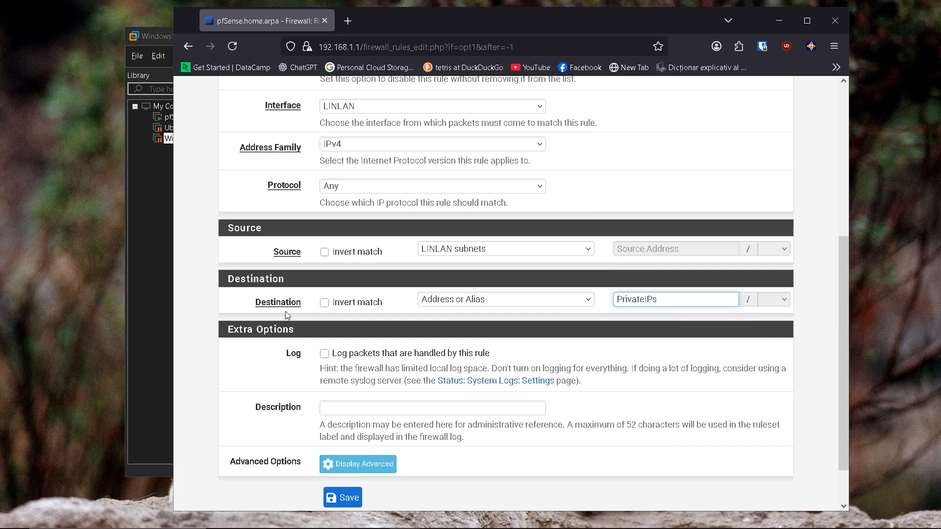
click(326, 303)
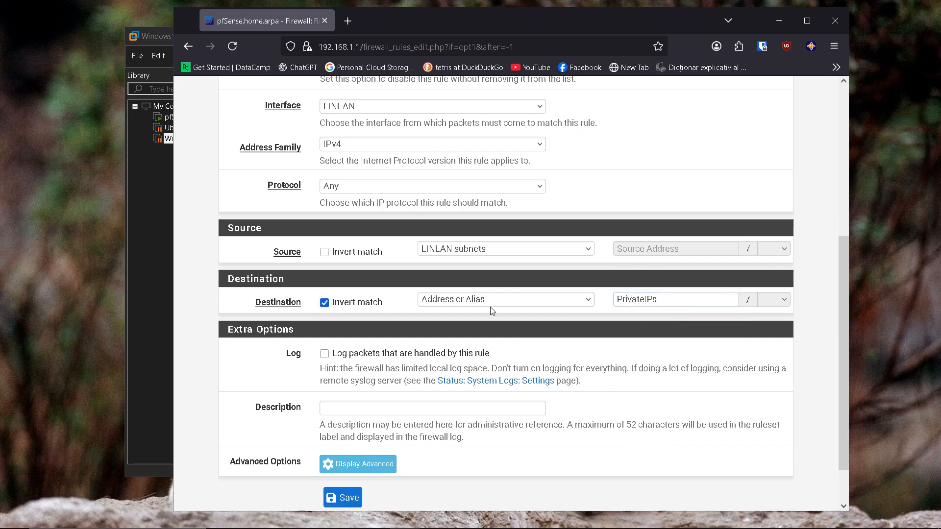
scroll(560, 306, down, 2)
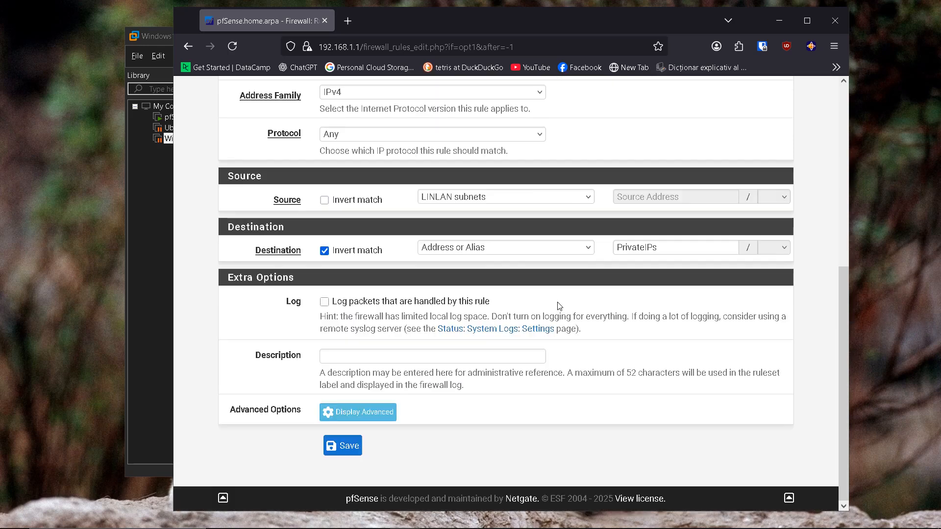
click(345, 454)
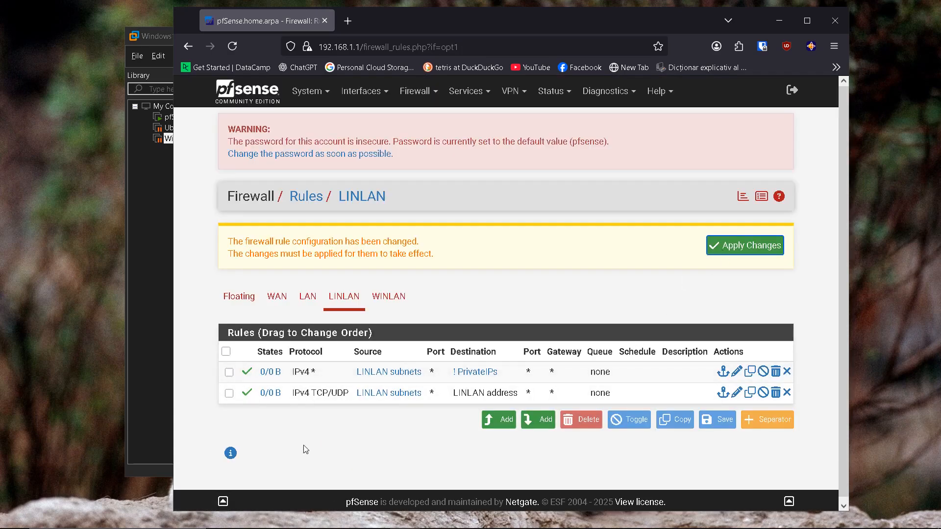
Step: Move the TCP/UDP-to-LINLAN-address rule above the not-PrivateIPs rule and save the order
mouse_move(411, 393)
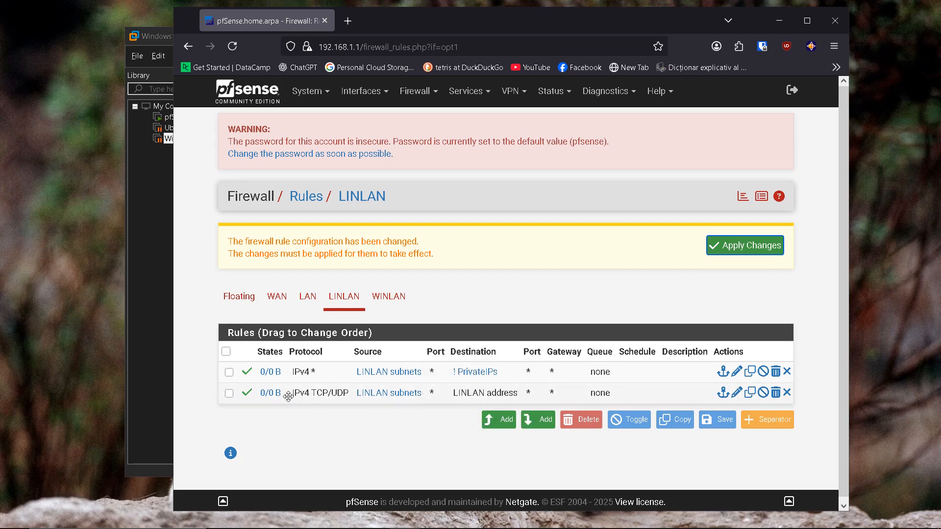
drag(287, 394, 289, 374)
drag(313, 398, 314, 373)
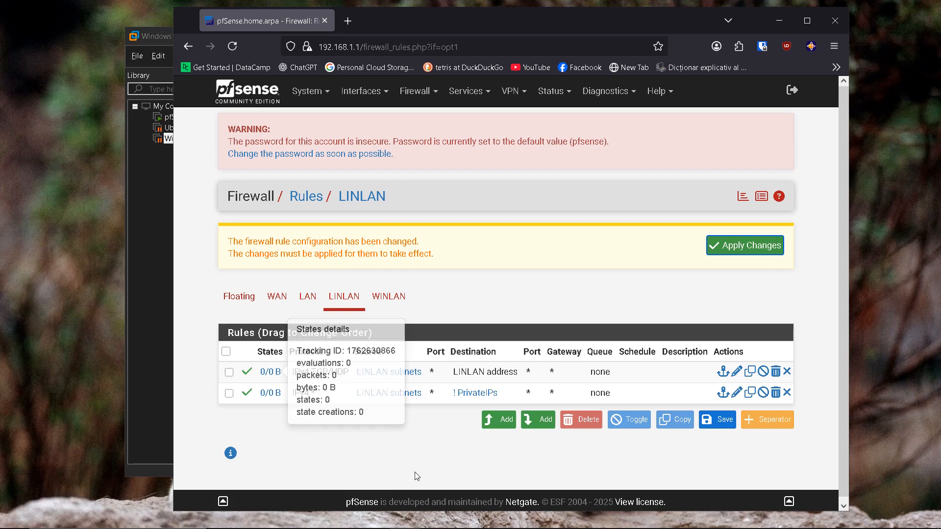
mouse_move(399, 373)
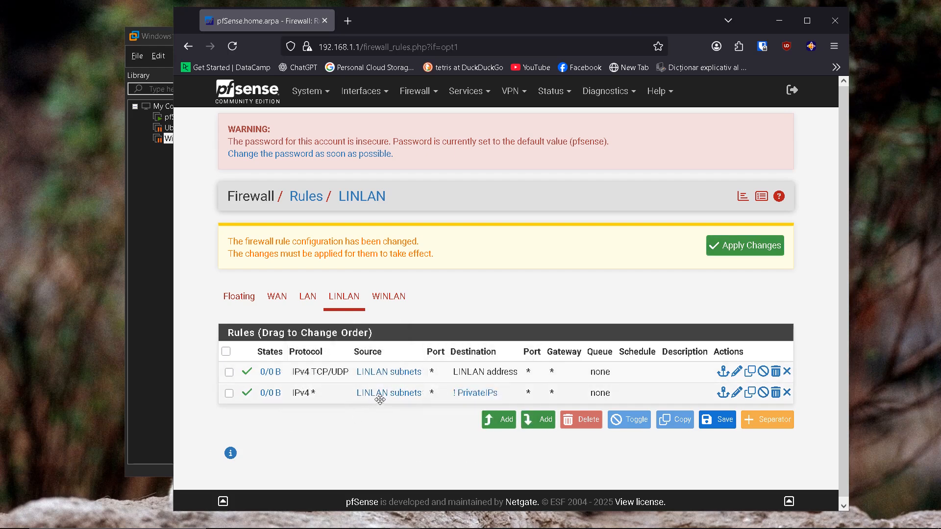
click(734, 250)
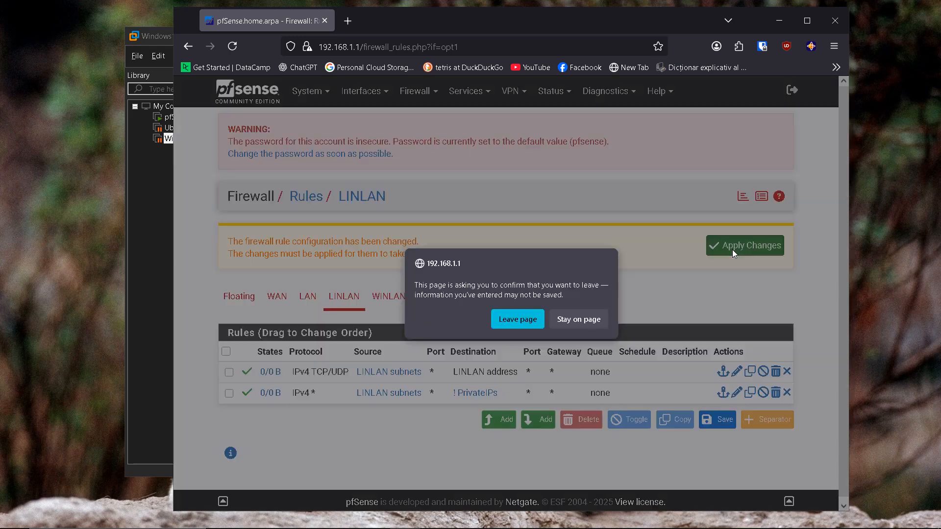
click(520, 319)
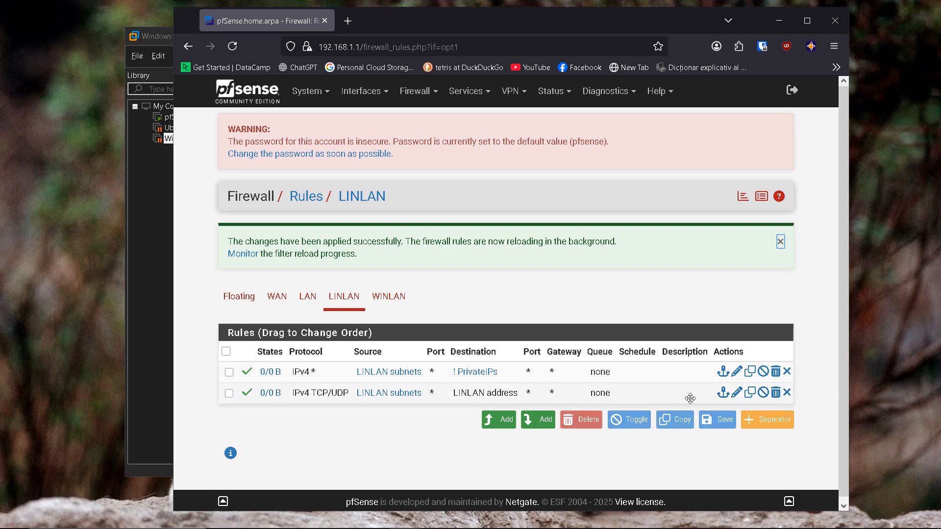
drag(690, 398, 694, 371)
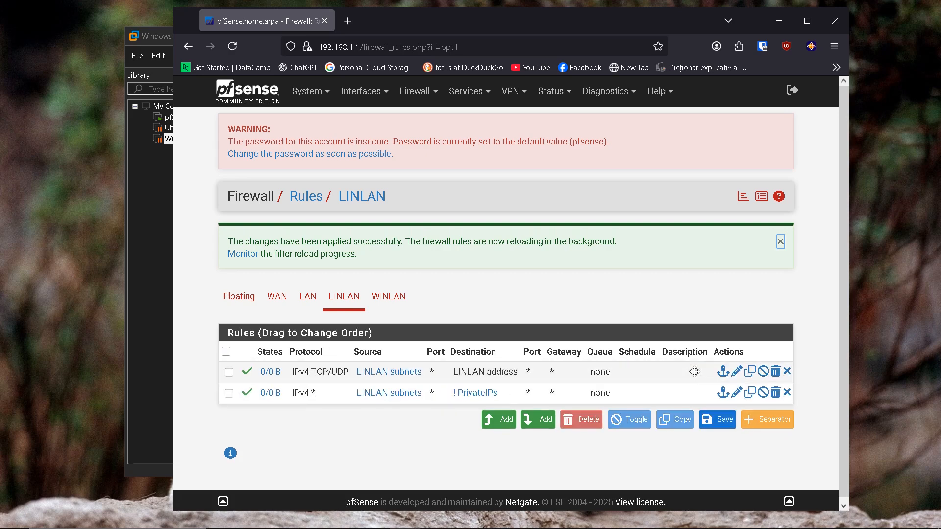
click(717, 419)
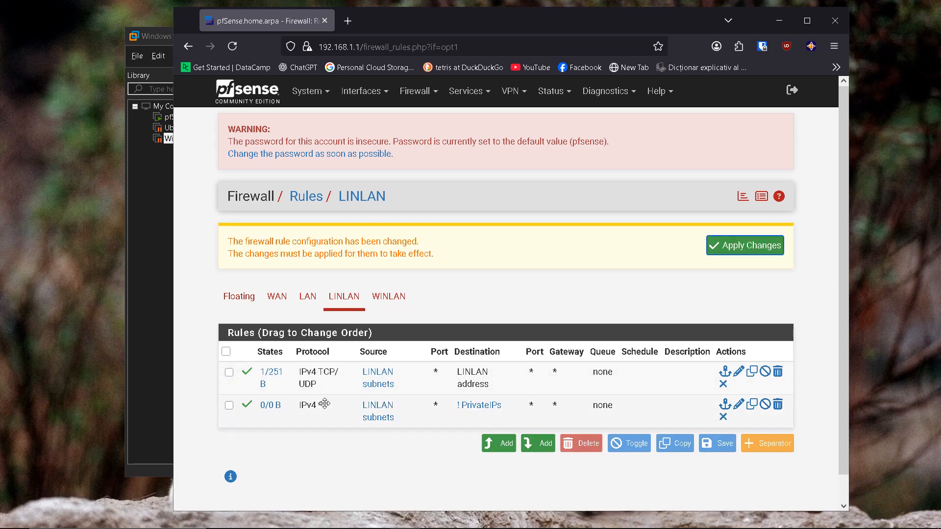
Step: Check the WINLAN rules tab, then switch back to LINLAN's applied rule list
click(393, 304)
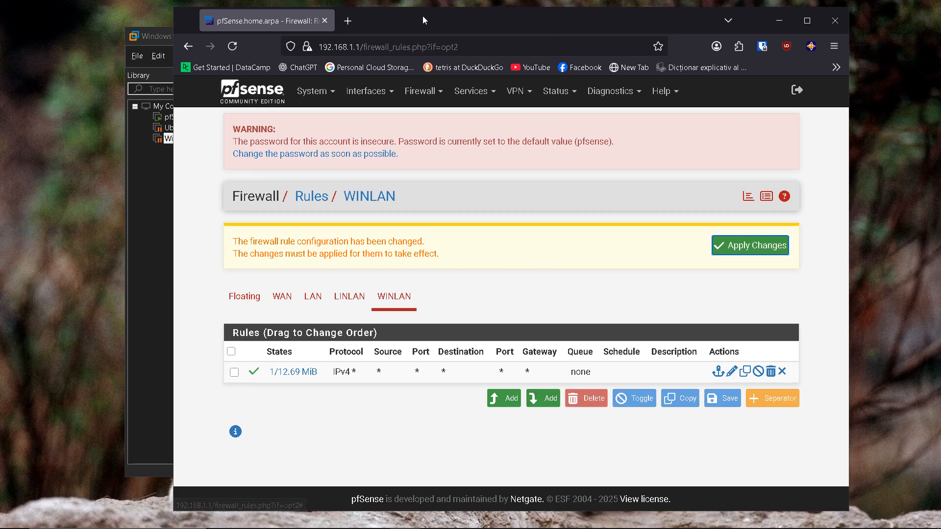
mouse_move(488, 4)
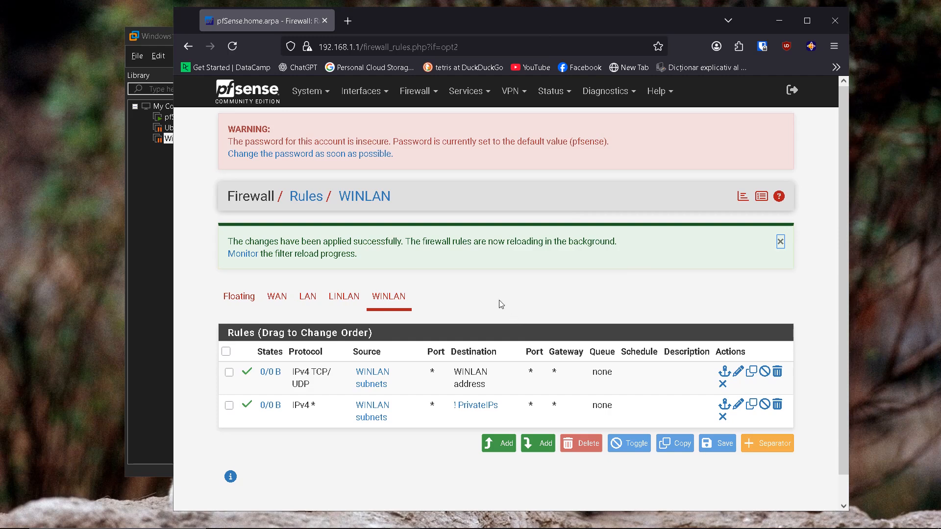
click(344, 296)
click(394, 238)
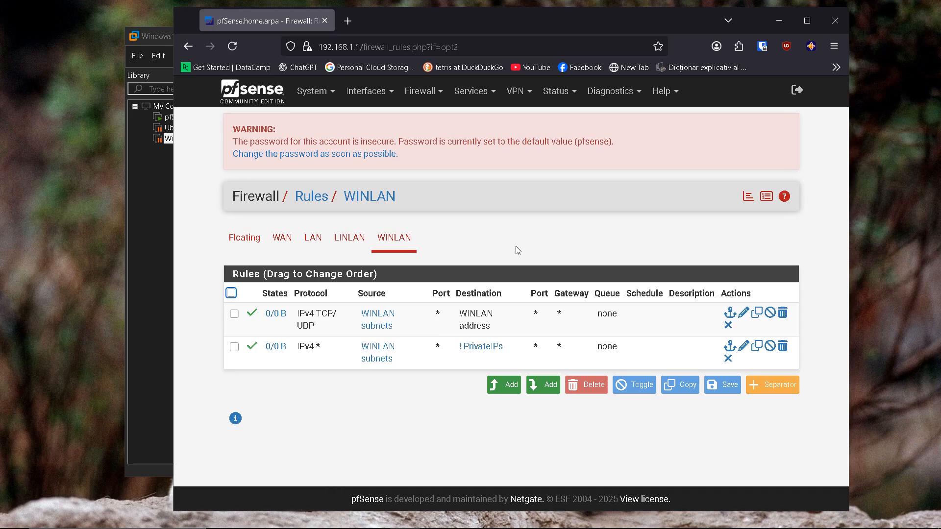
click(349, 238)
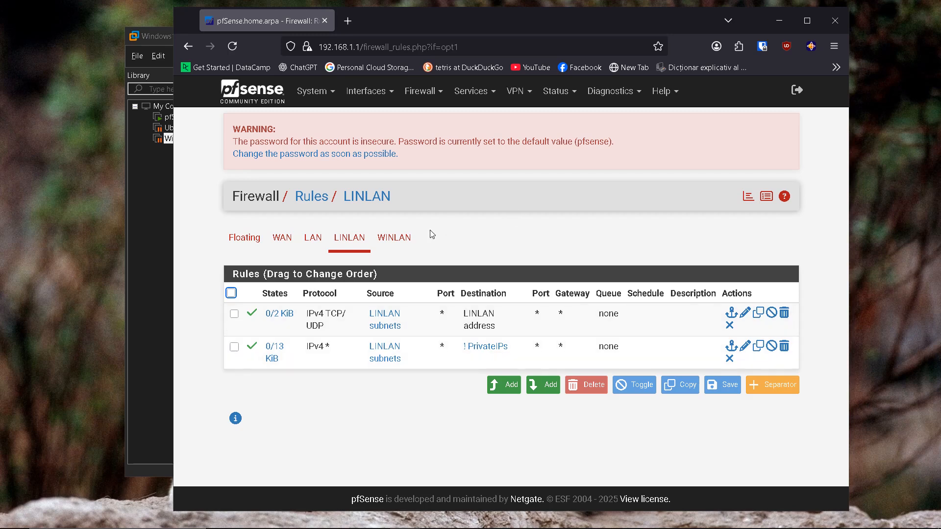
Step: Resume the suspended Ubuntu and Windows11 VMs, then bring the Ubuntu console and its terminal back into focus
click(779, 20)
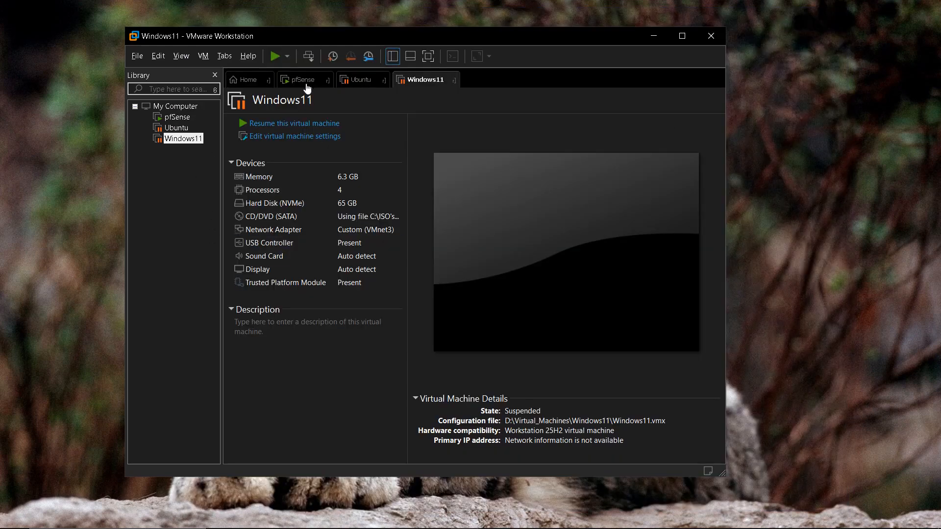
click(354, 83)
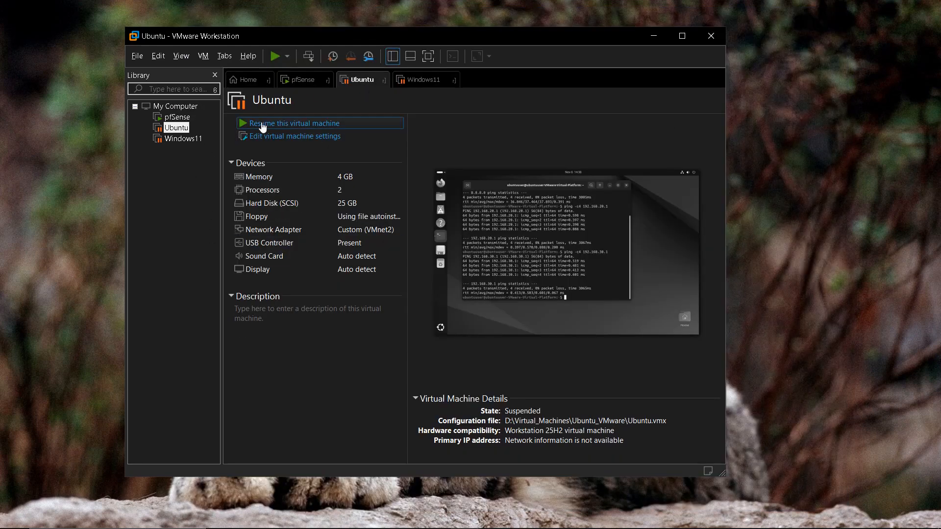
click(262, 125)
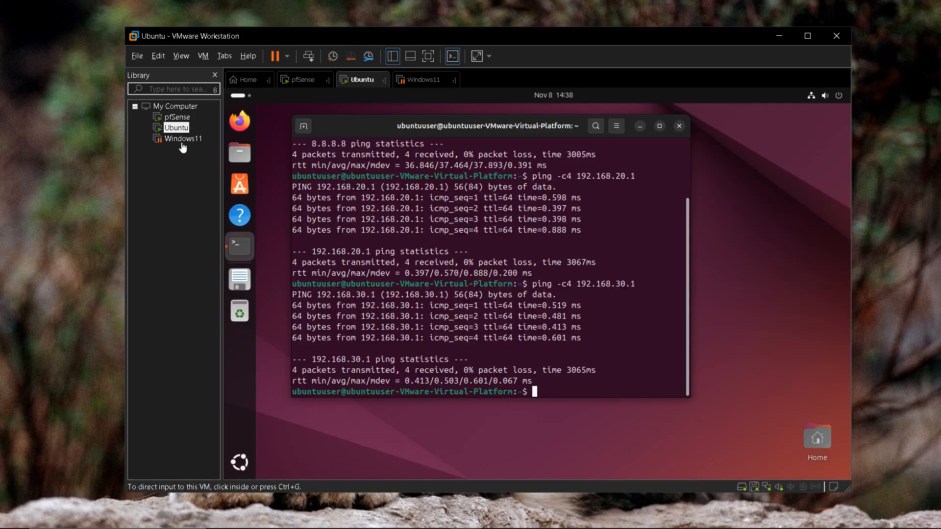
click(182, 142)
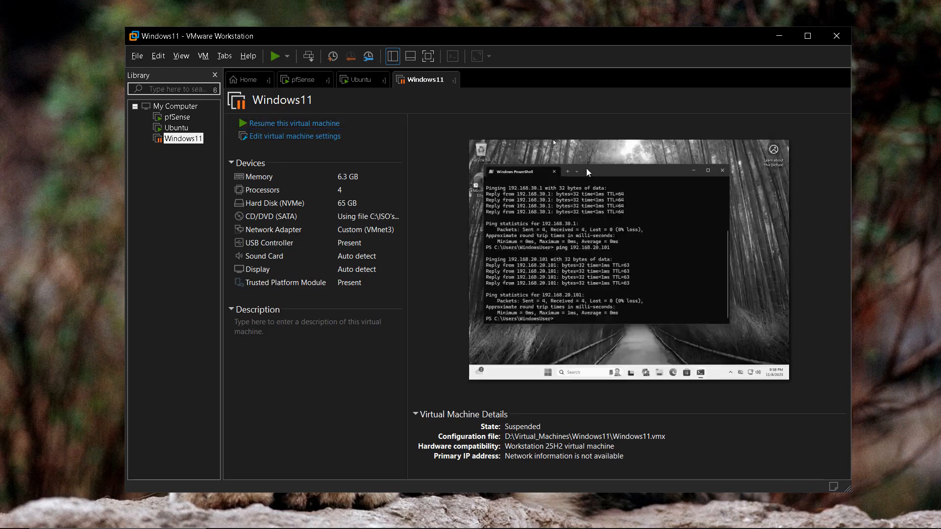
click(521, 181)
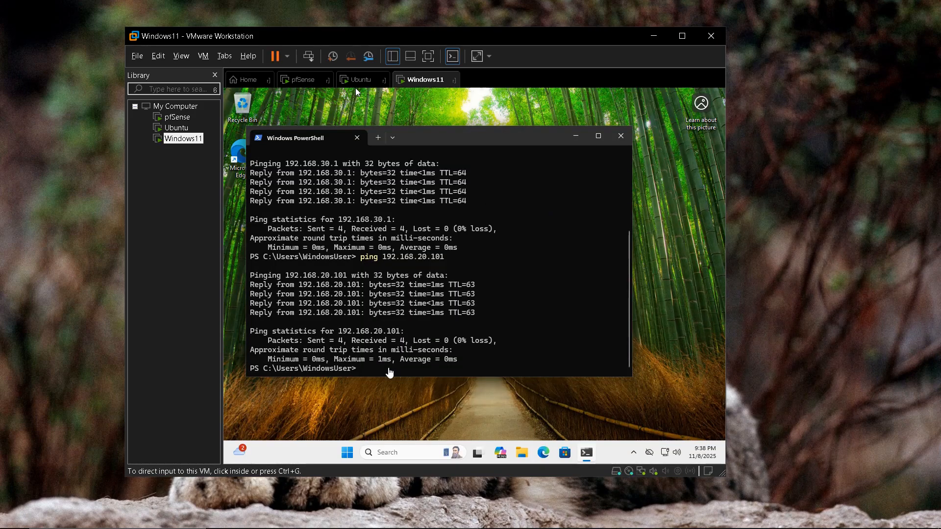
click(358, 80)
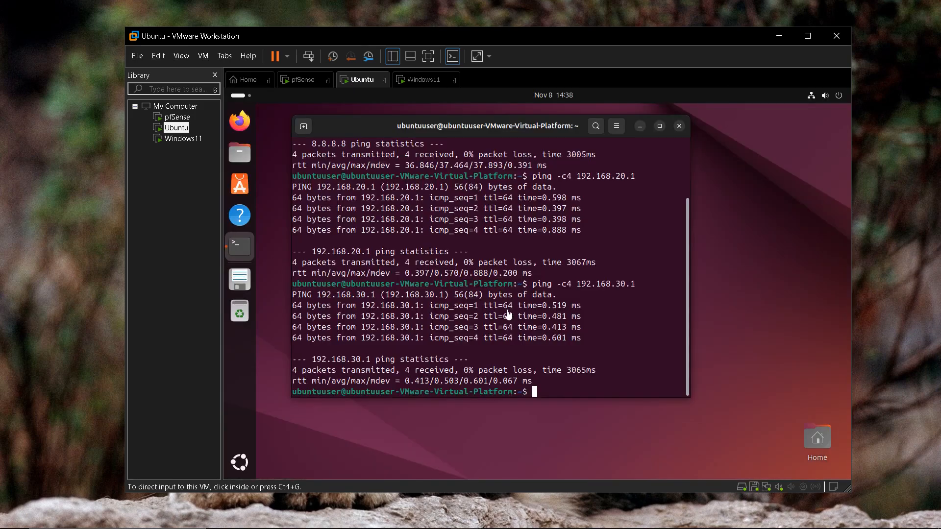
click(550, 389)
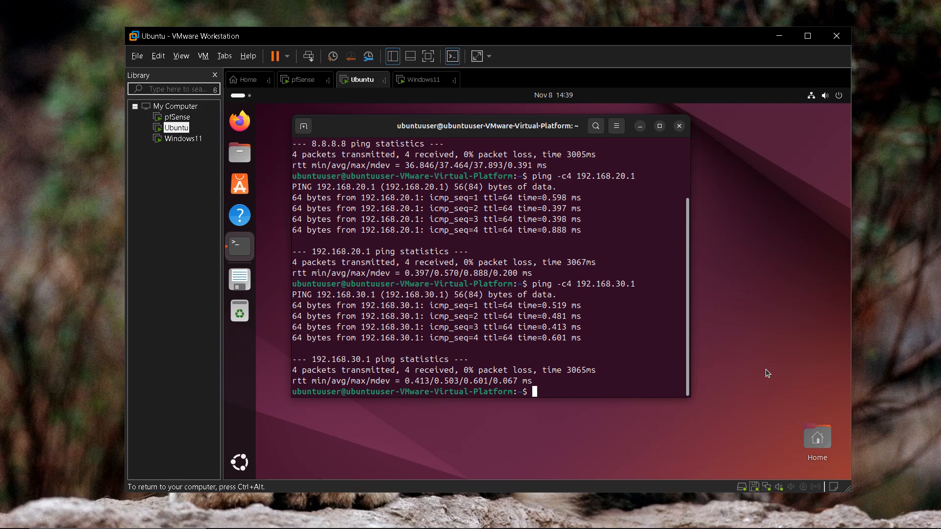
Step: Rerun ping -c4 192.168.30.1 in the Ubuntu terminal, which now shows 100% packet loss
key(Up)
key(Return)
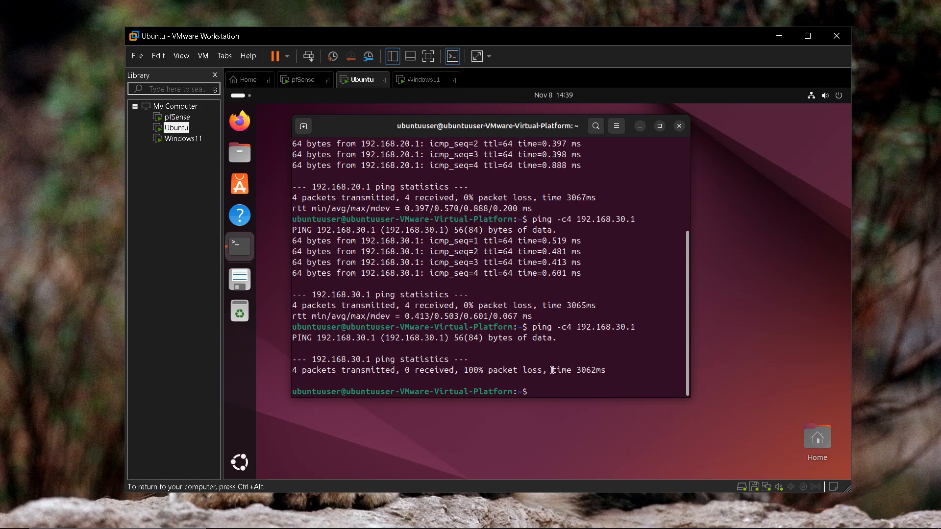
Step: In Windows11 PowerShell, rerun pings to 192.168.20.101 and 192.168.20.1, both timing out, then enter ping 8.8.8.8
click(410, 79)
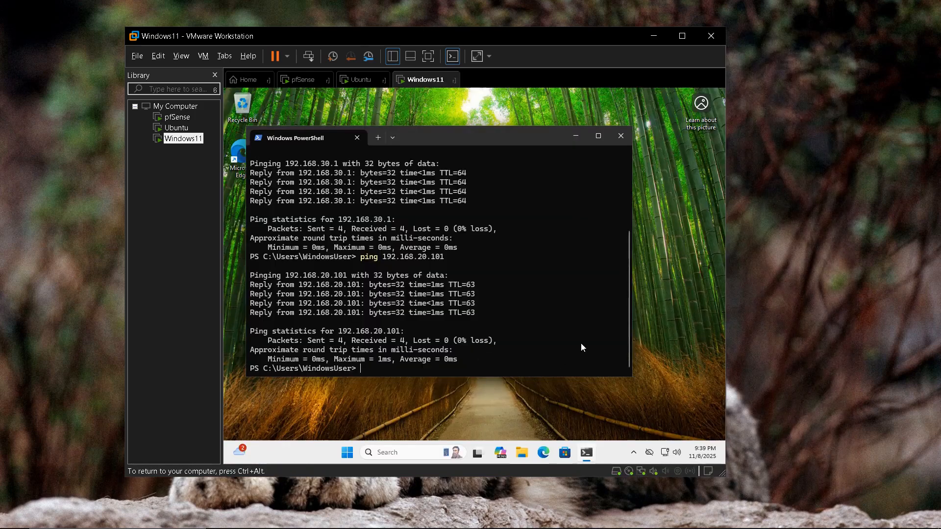
key(Up)
key(Return)
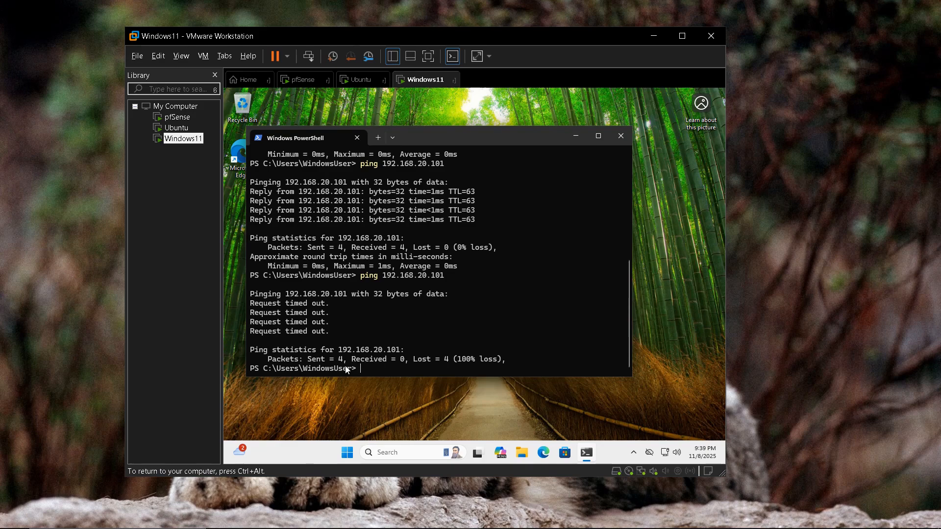
key(Up)
key(BackSpace)
key(BackSpace)
key(Return)
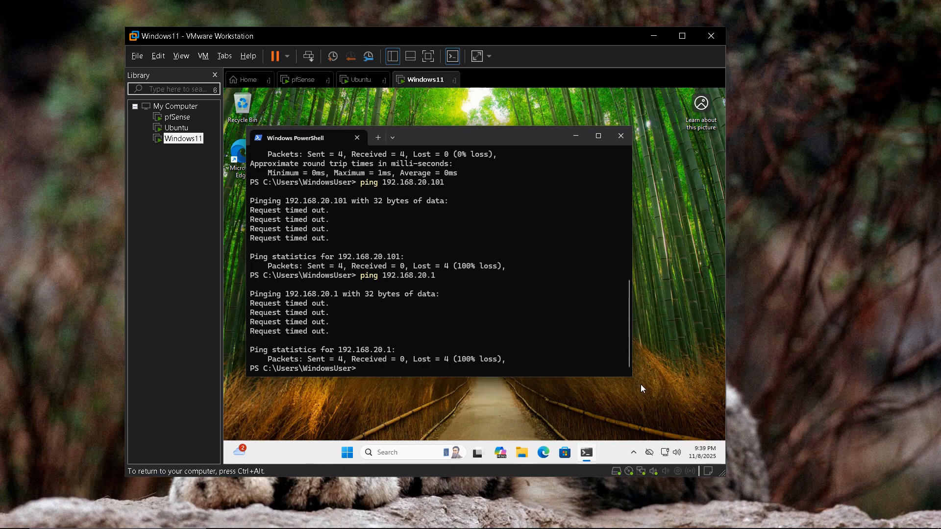
text(ping 8.8.8.8)
Step: Ping 8.8.8.8 from Windows11, search Google for 'cisco' in Edge, close Edge and return to Ubuntu
key(Return)
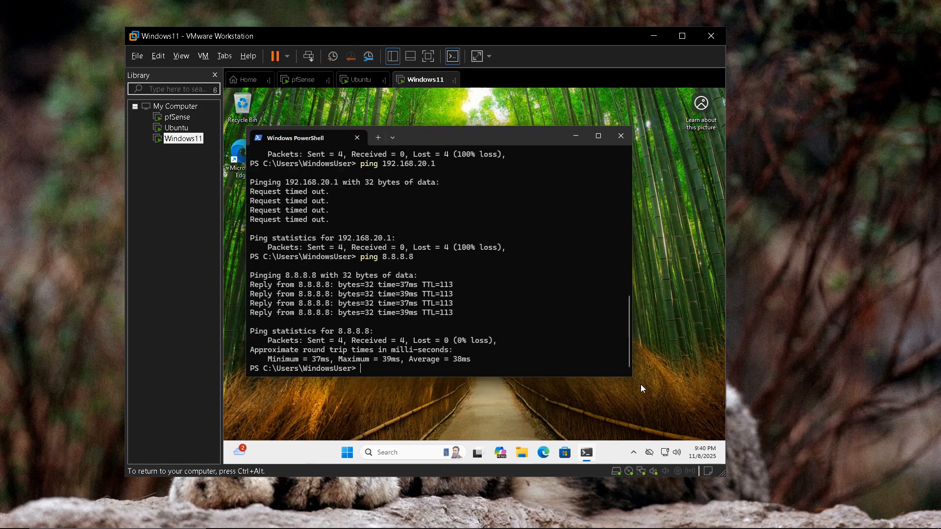
click(544, 452)
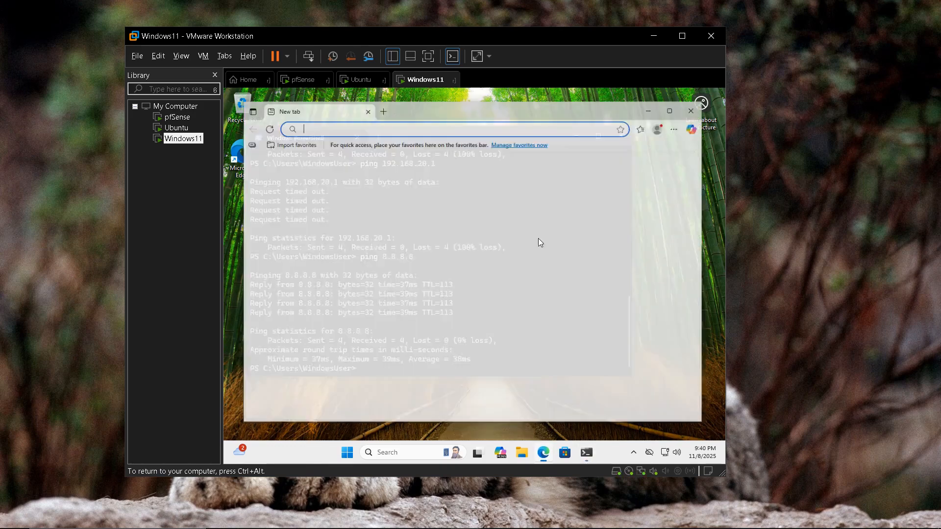
text(goog)
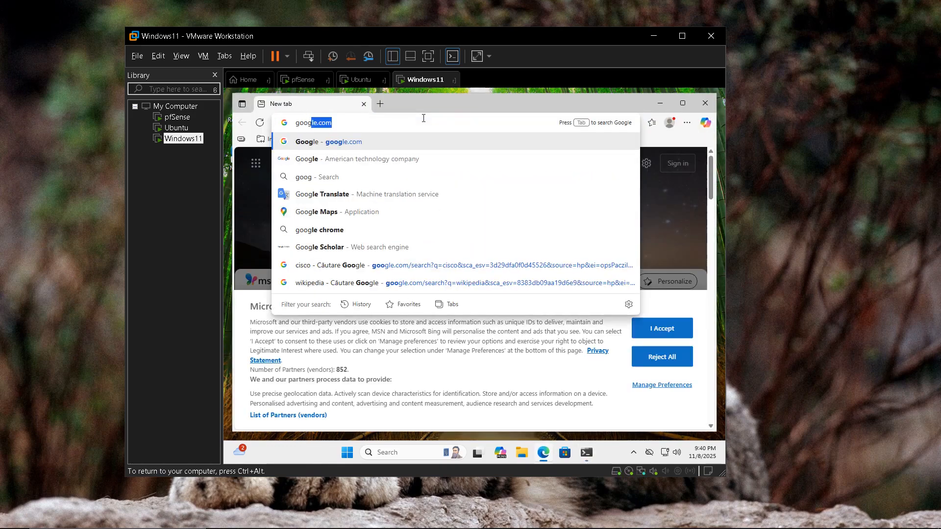
key(Return)
text(cisco)
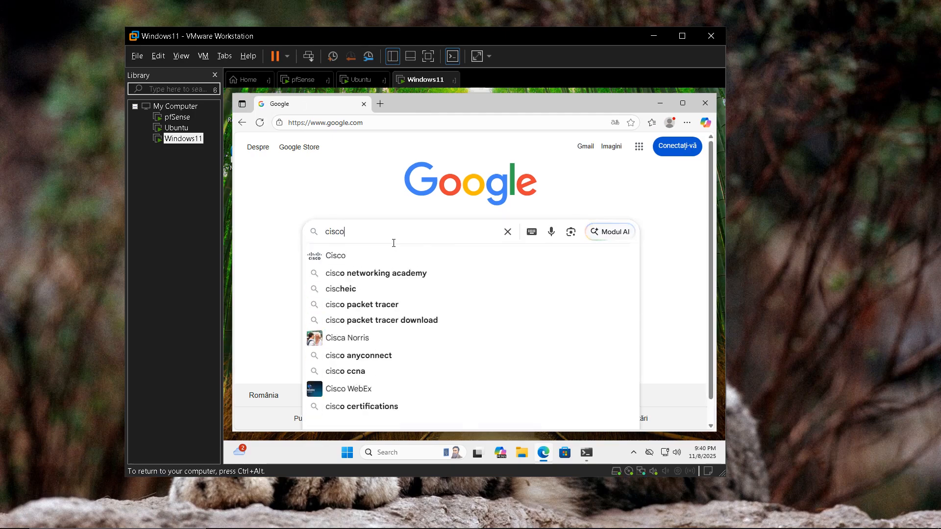
key(Return)
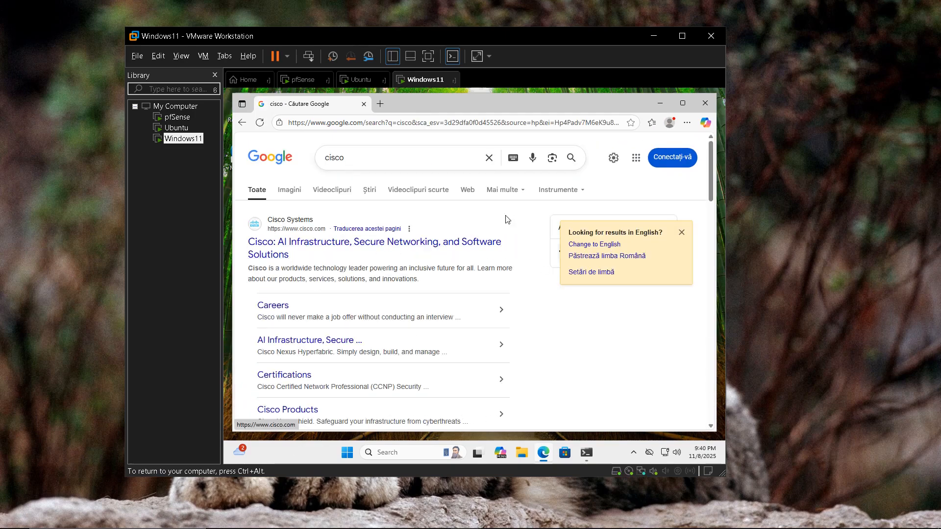
click(705, 103)
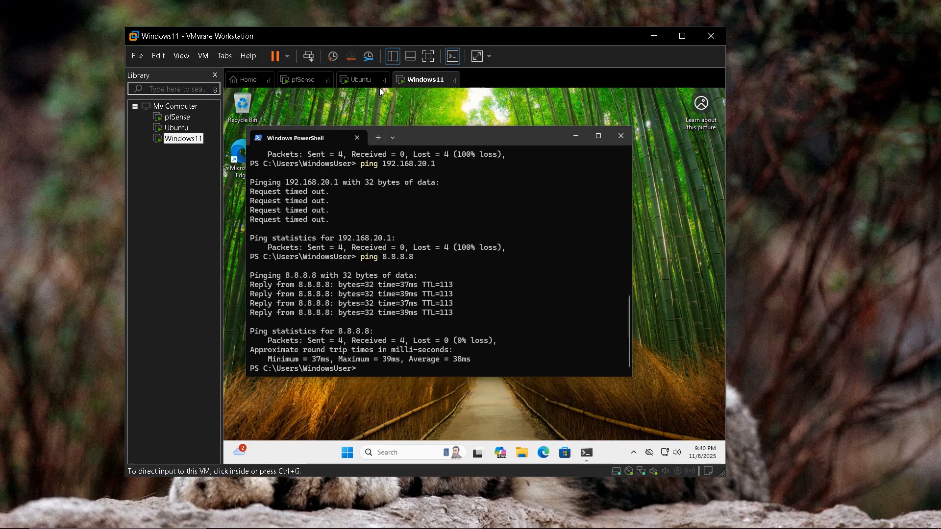
click(363, 81)
Step: Rerun ping -c4 8.8.8.8 in the Ubuntu terminal, getting 0% packet loss
click(558, 380)
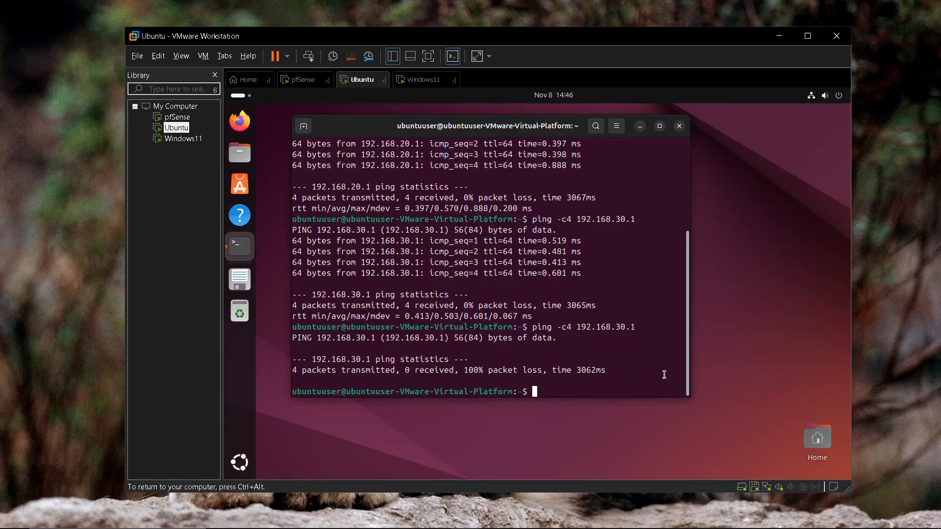
key(Up)
key(Up)
key(Return)
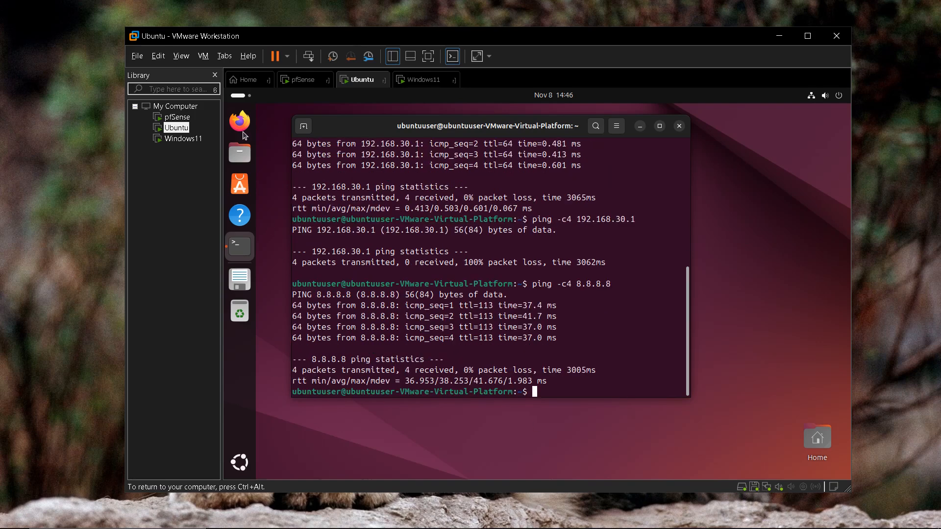
Step: In Ubuntu's Firefox, search Google for 'cisco', open cisco.com, then close Firefox
click(241, 120)
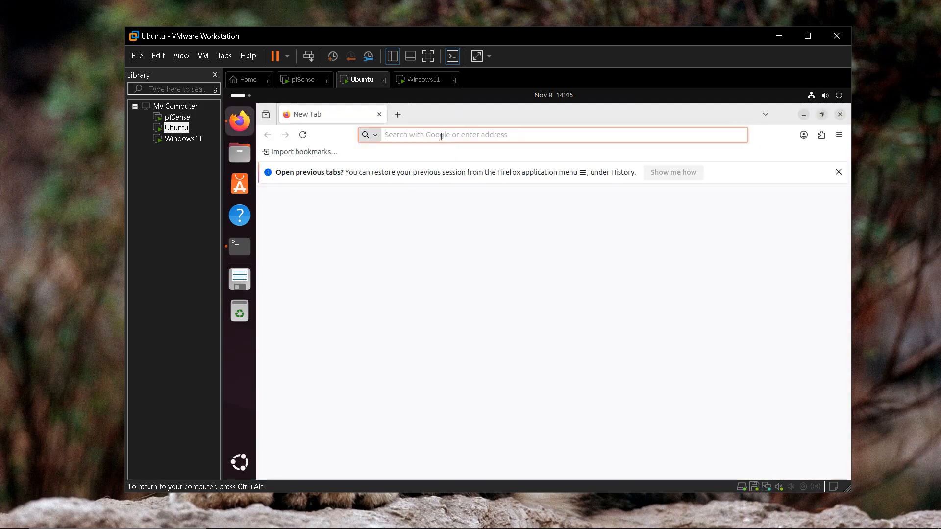
click(441, 135)
text(google.com)
key(Return)
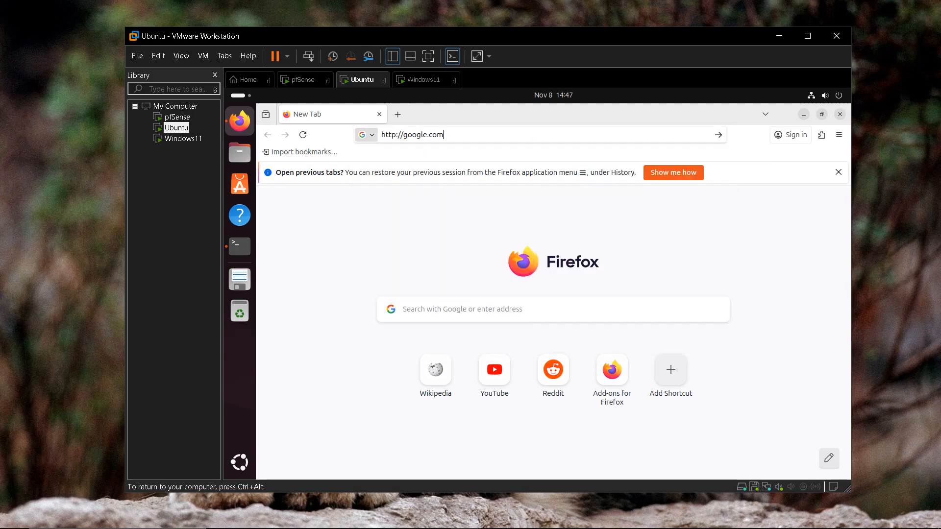
click(416, 270)
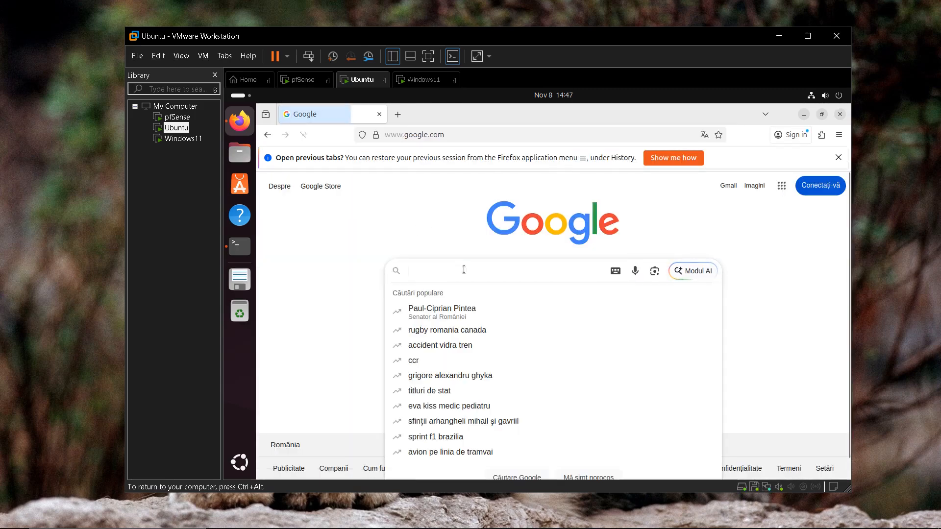
text(cisco)
key(Return)
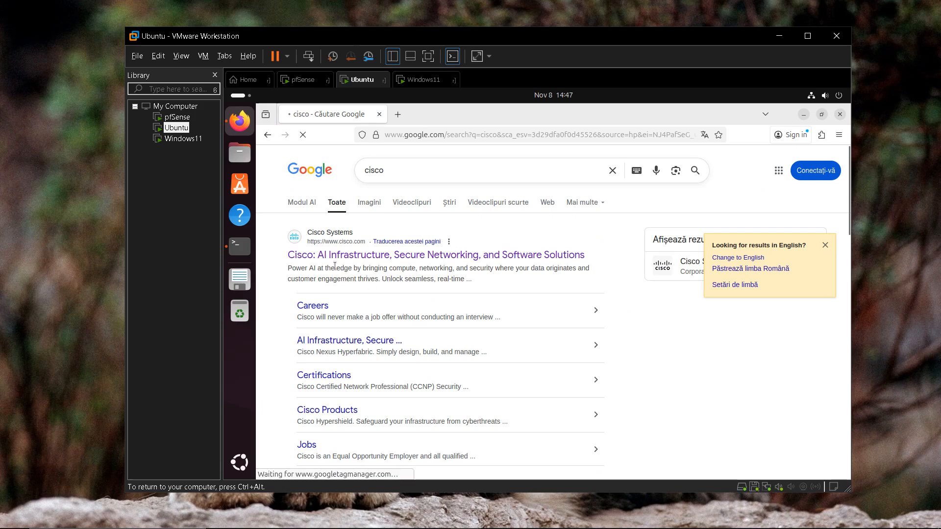
click(325, 257)
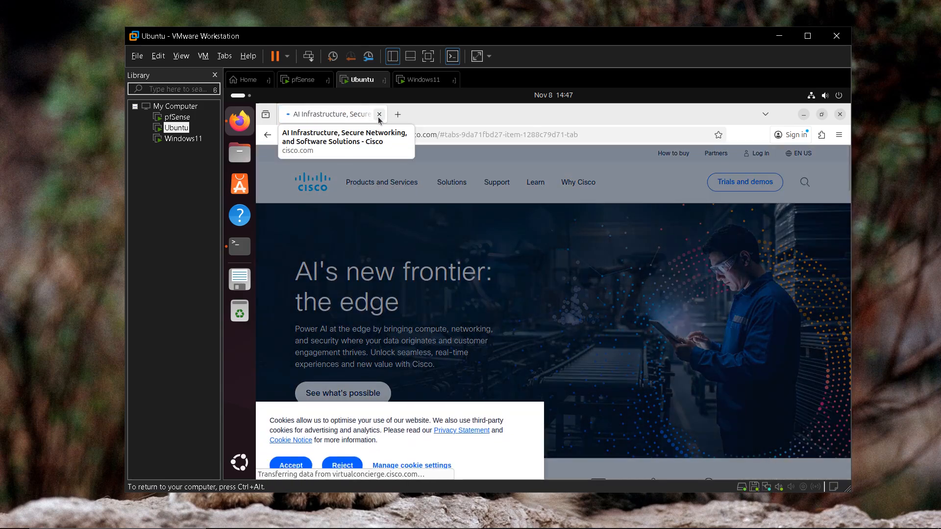
click(379, 115)
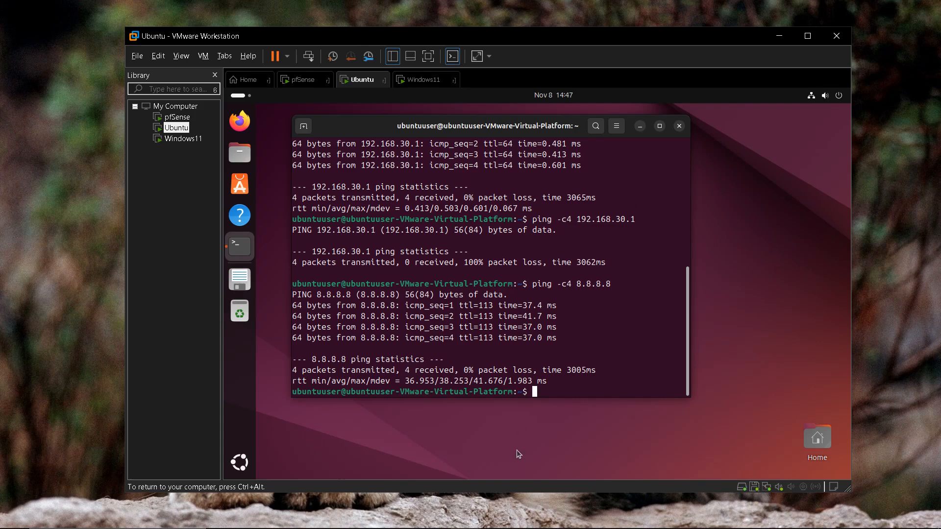
Step: Paste a ✅ from the emoji note after 'rules' in objective 4 of the Project Objectives note
mouse_move(464, 524)
click(496, 517)
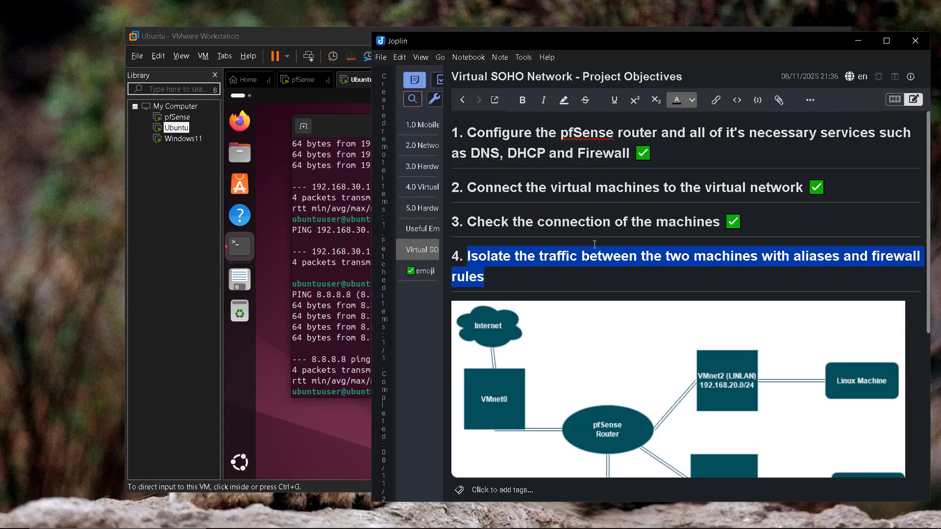
click(602, 278)
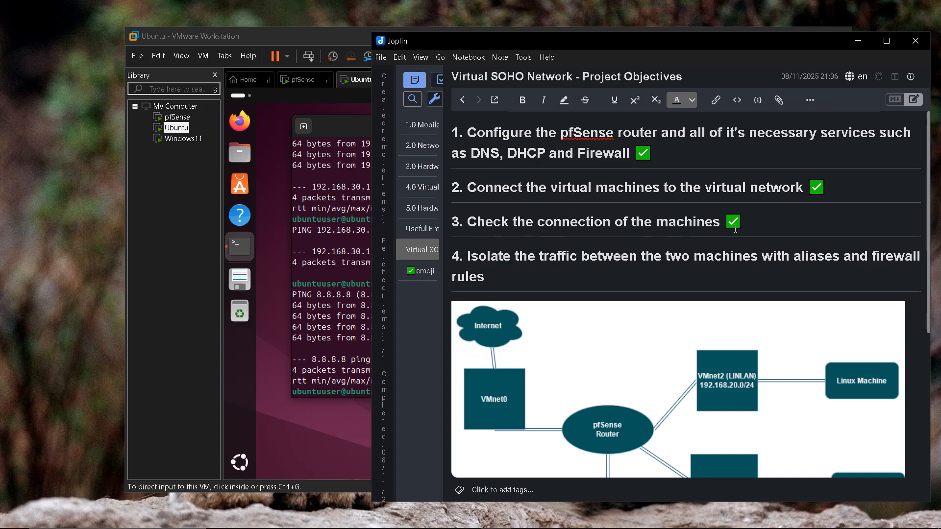
click(425, 272)
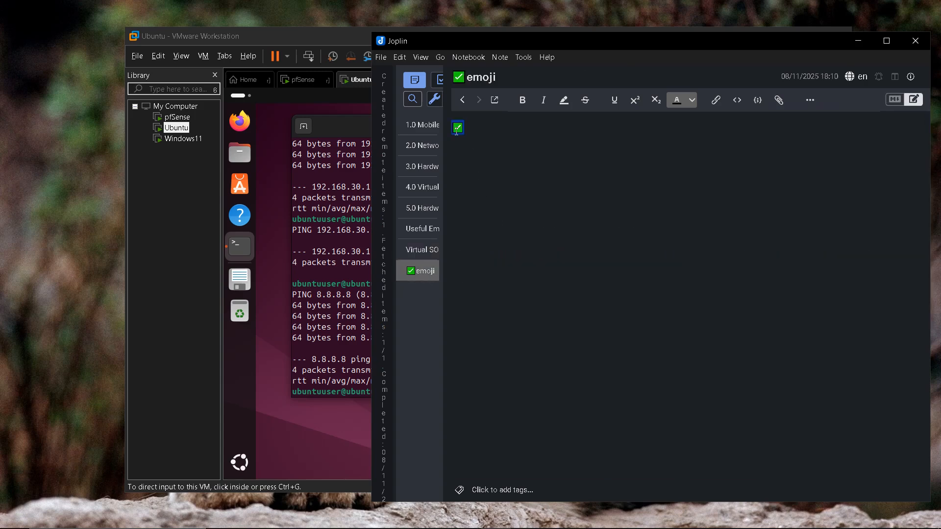
click(421, 250)
click(542, 275)
text(✅)
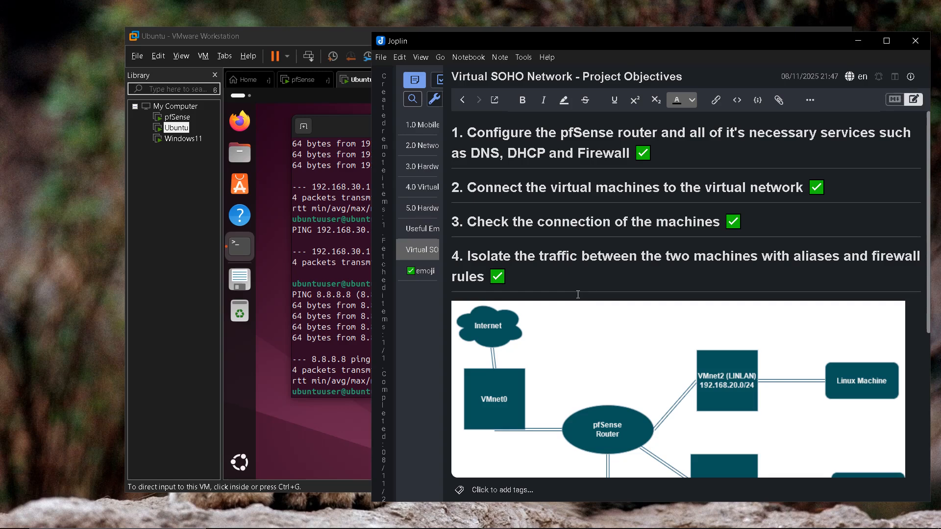
scroll(572, 285, down, 1)
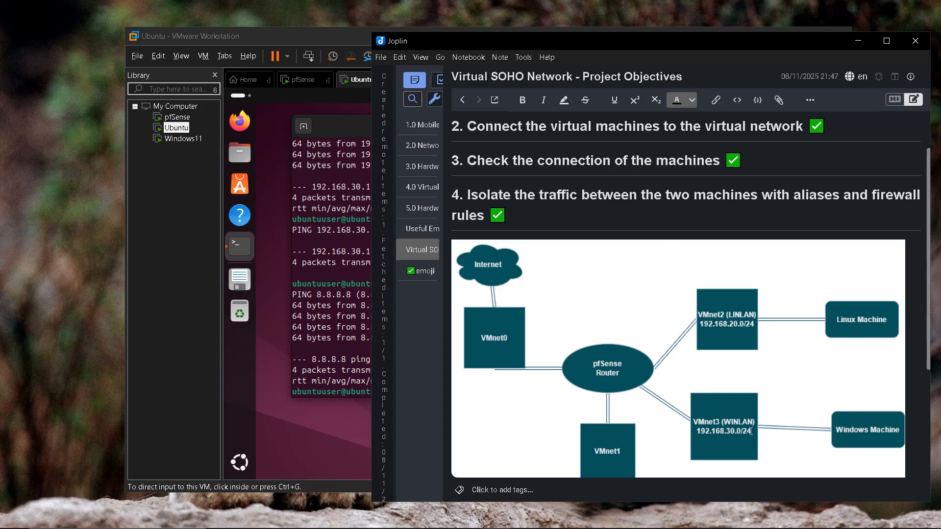
scroll(693, 202, up, 1)
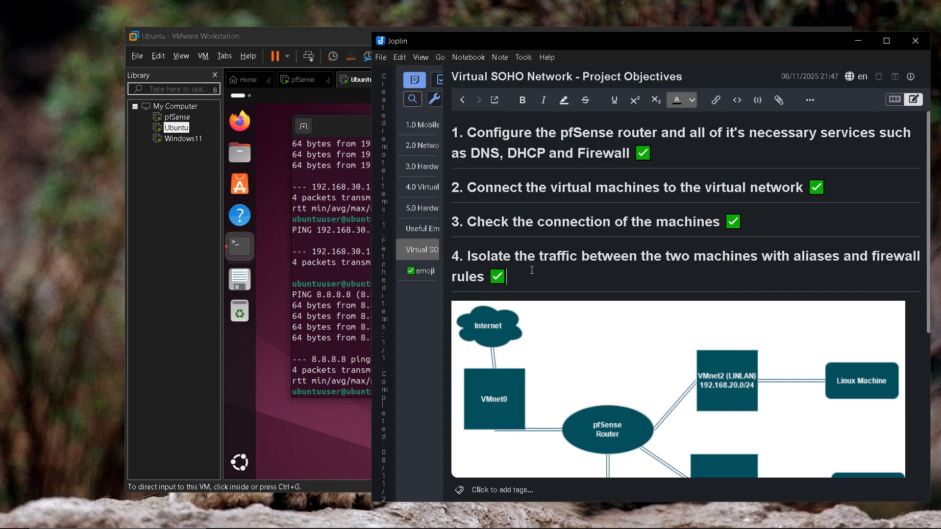
drag(672, 43, 510, 42)
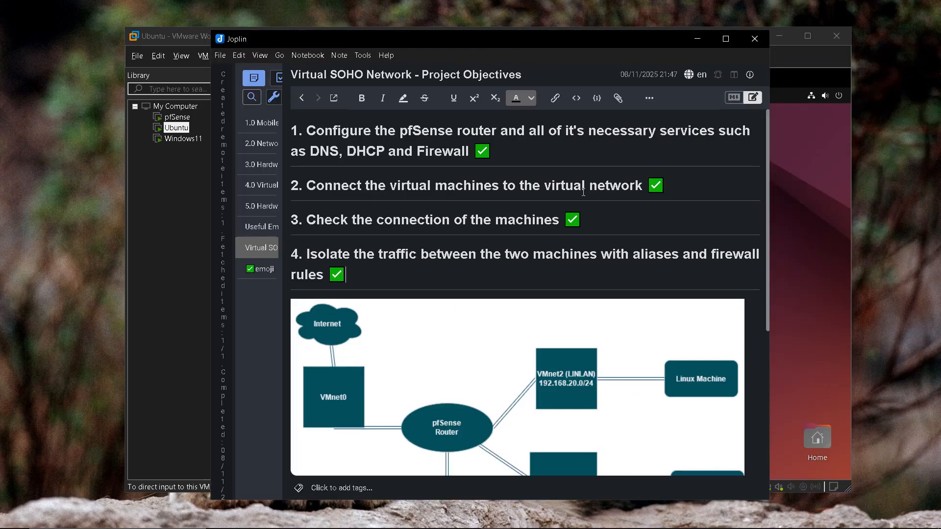